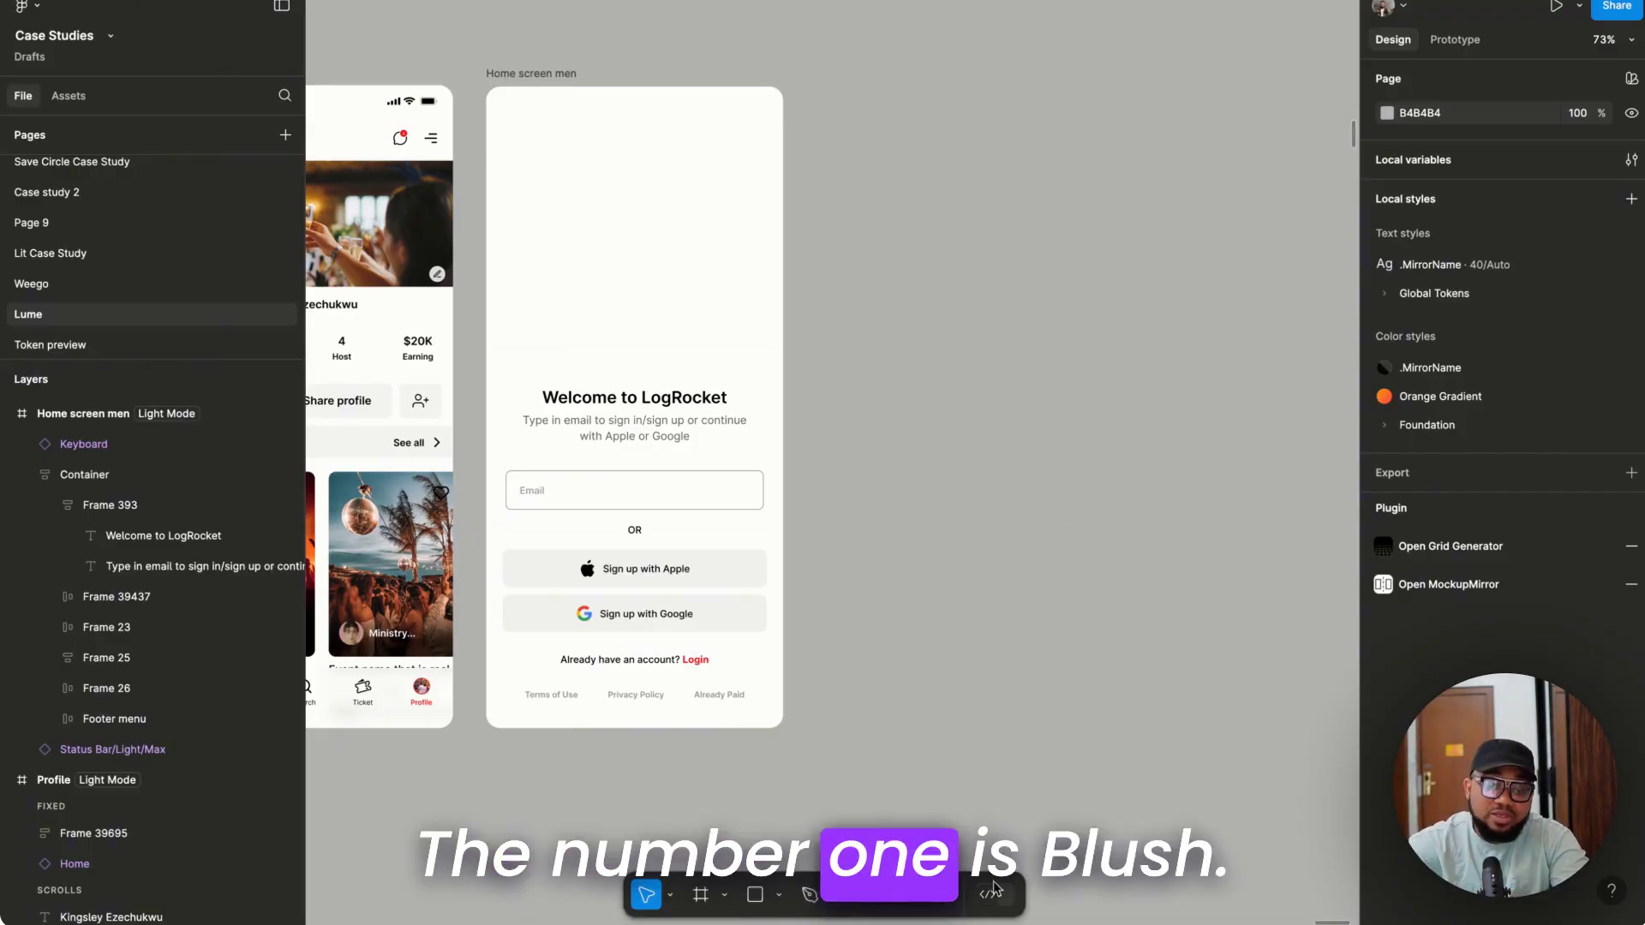
- Find the Blush plugin and run it
left_click(940, 896)
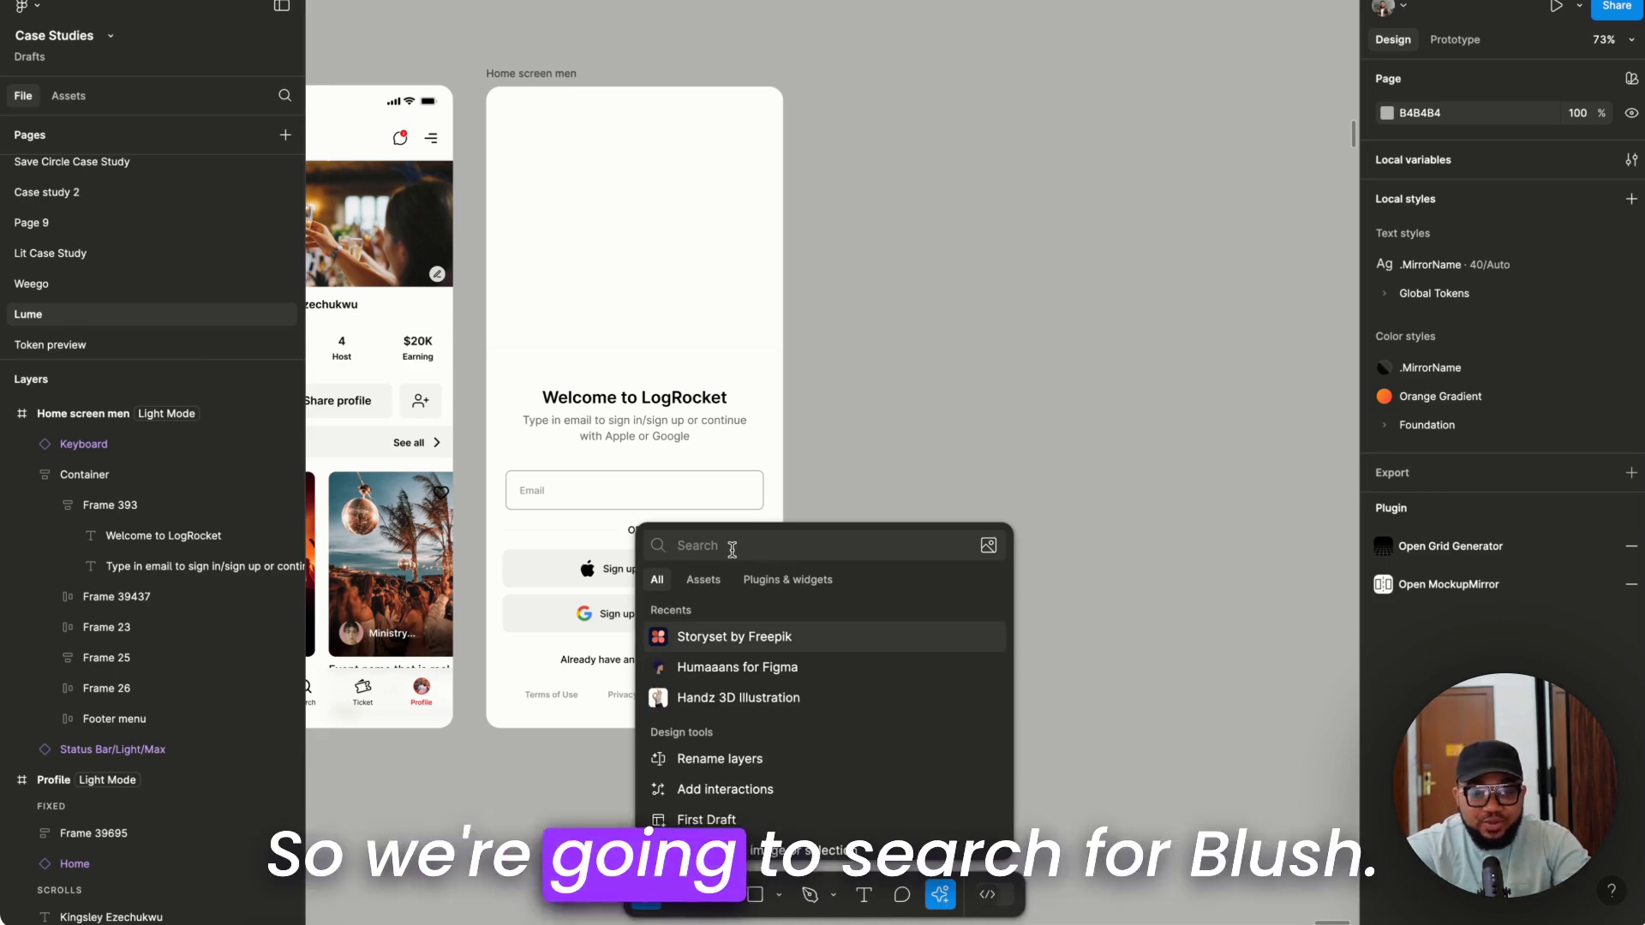
type("blush")
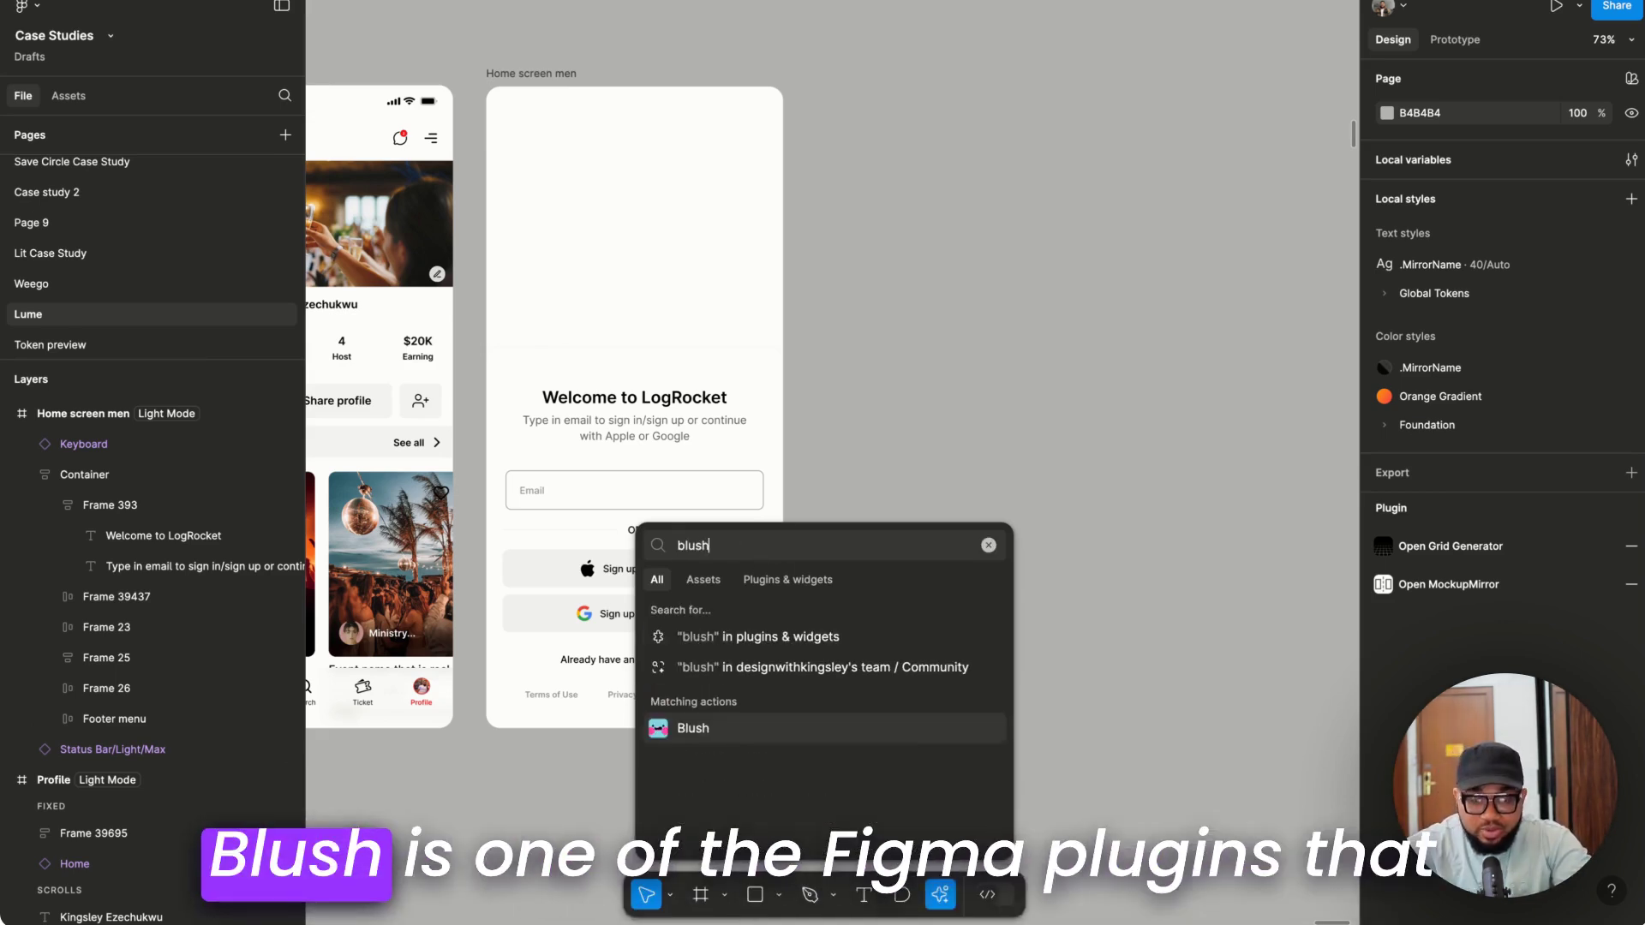
left_click(718, 731)
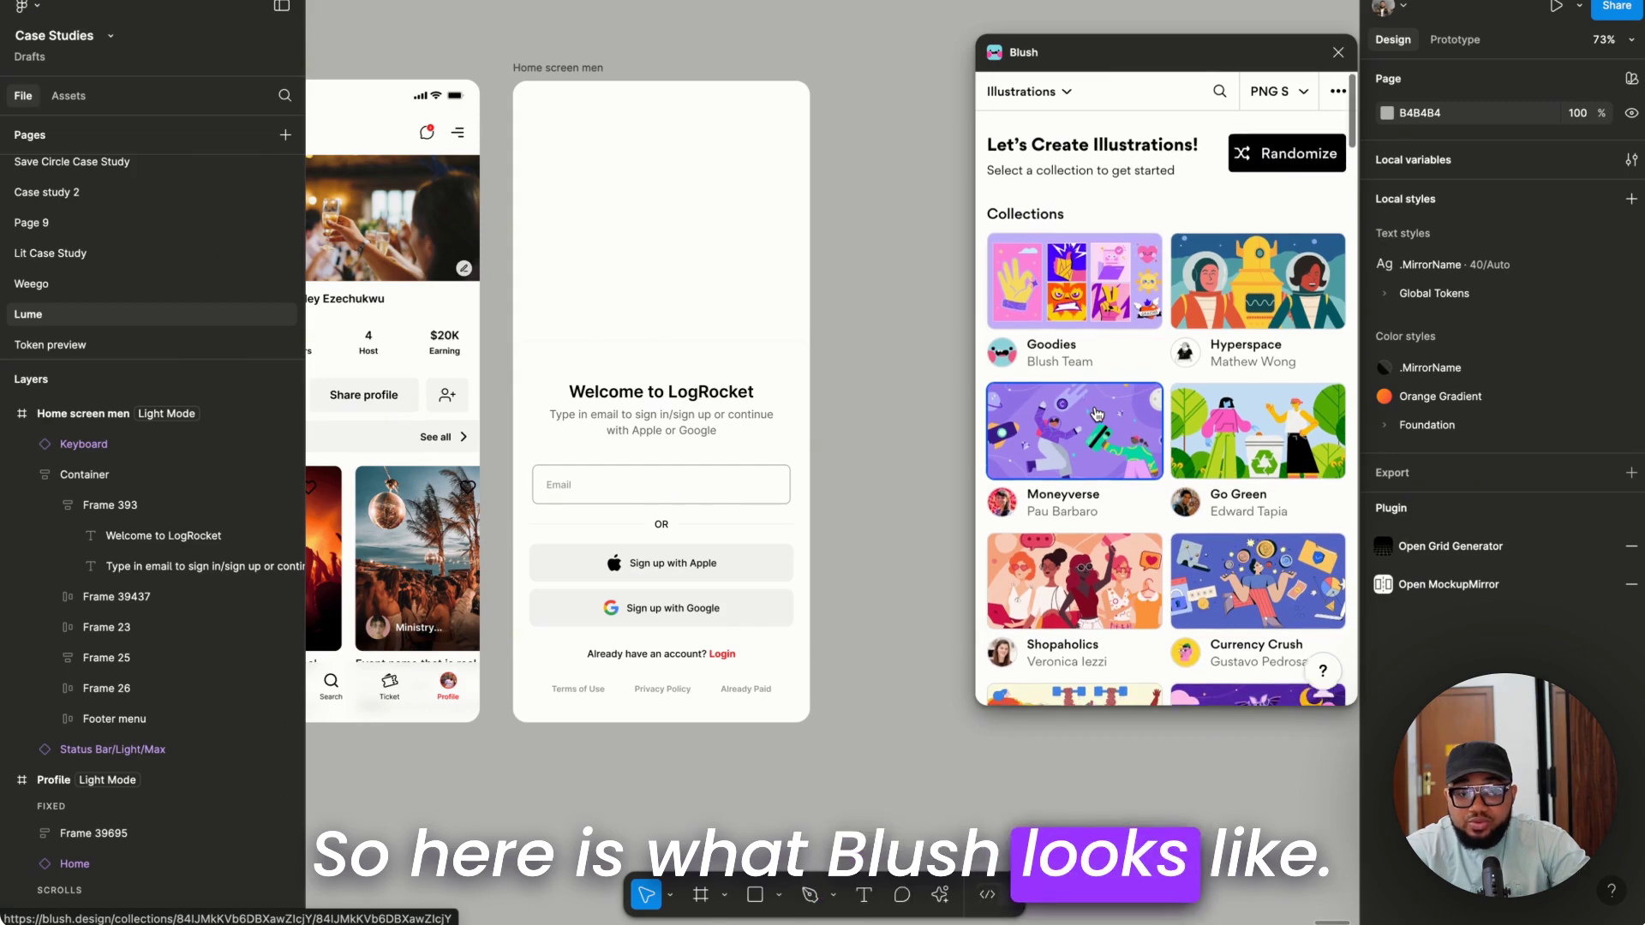
- Look through Blush's illustration collections, its categories and the available image size and format options
scroll(1097, 415, "down", 3)
scroll(1097, 351, "down", 1)
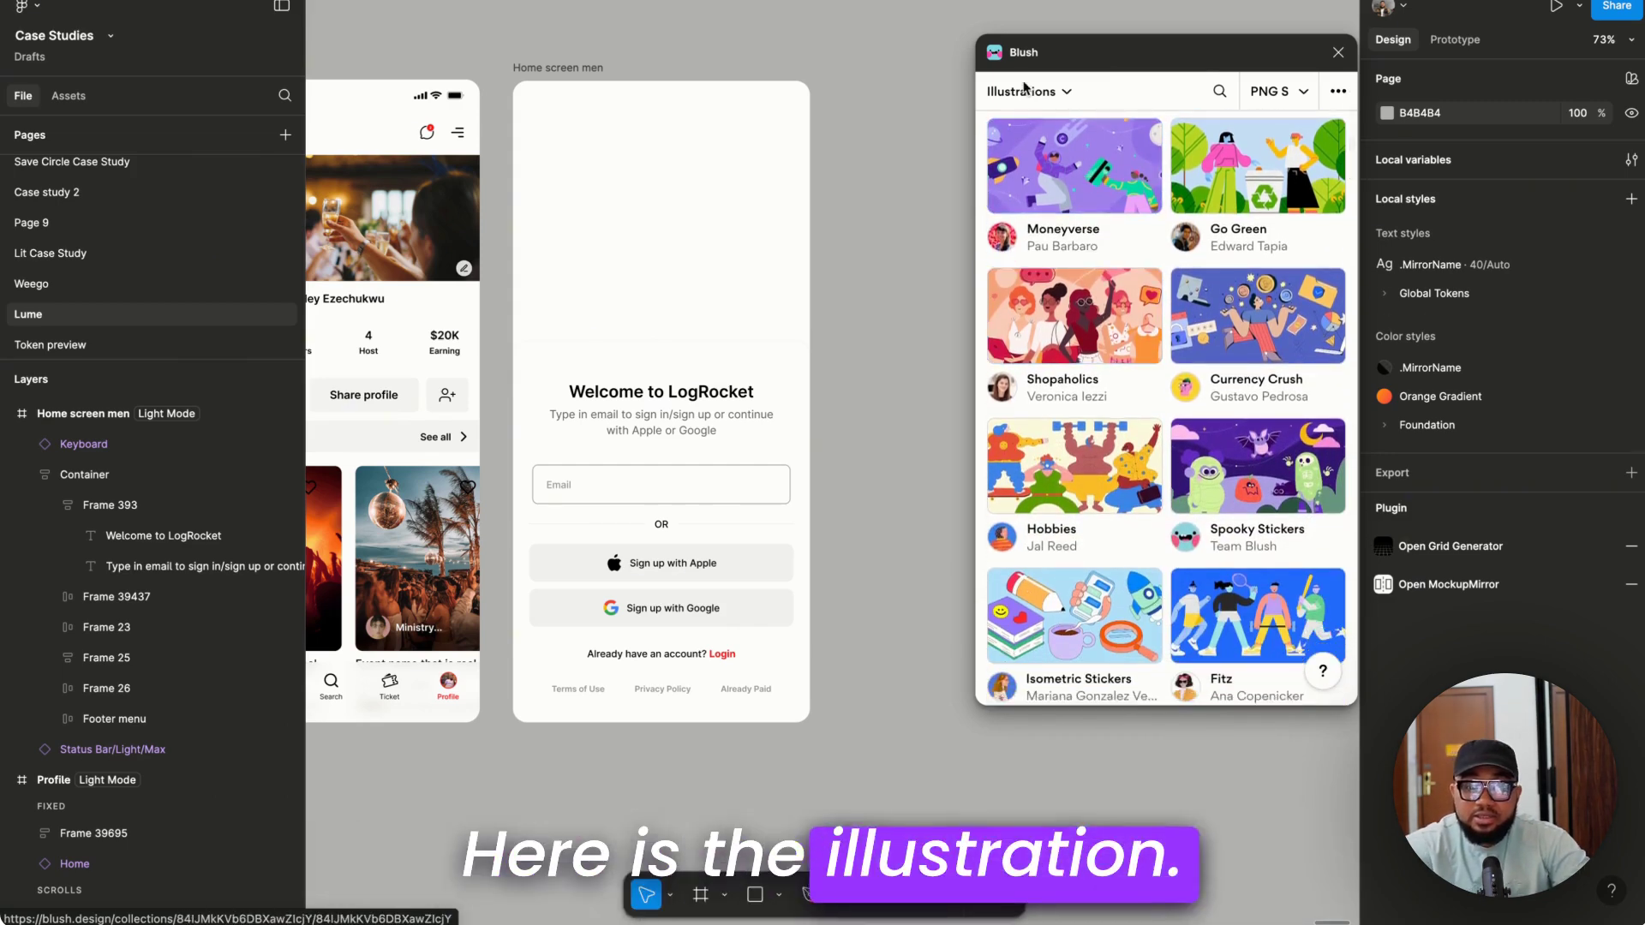
left_click(1065, 92)
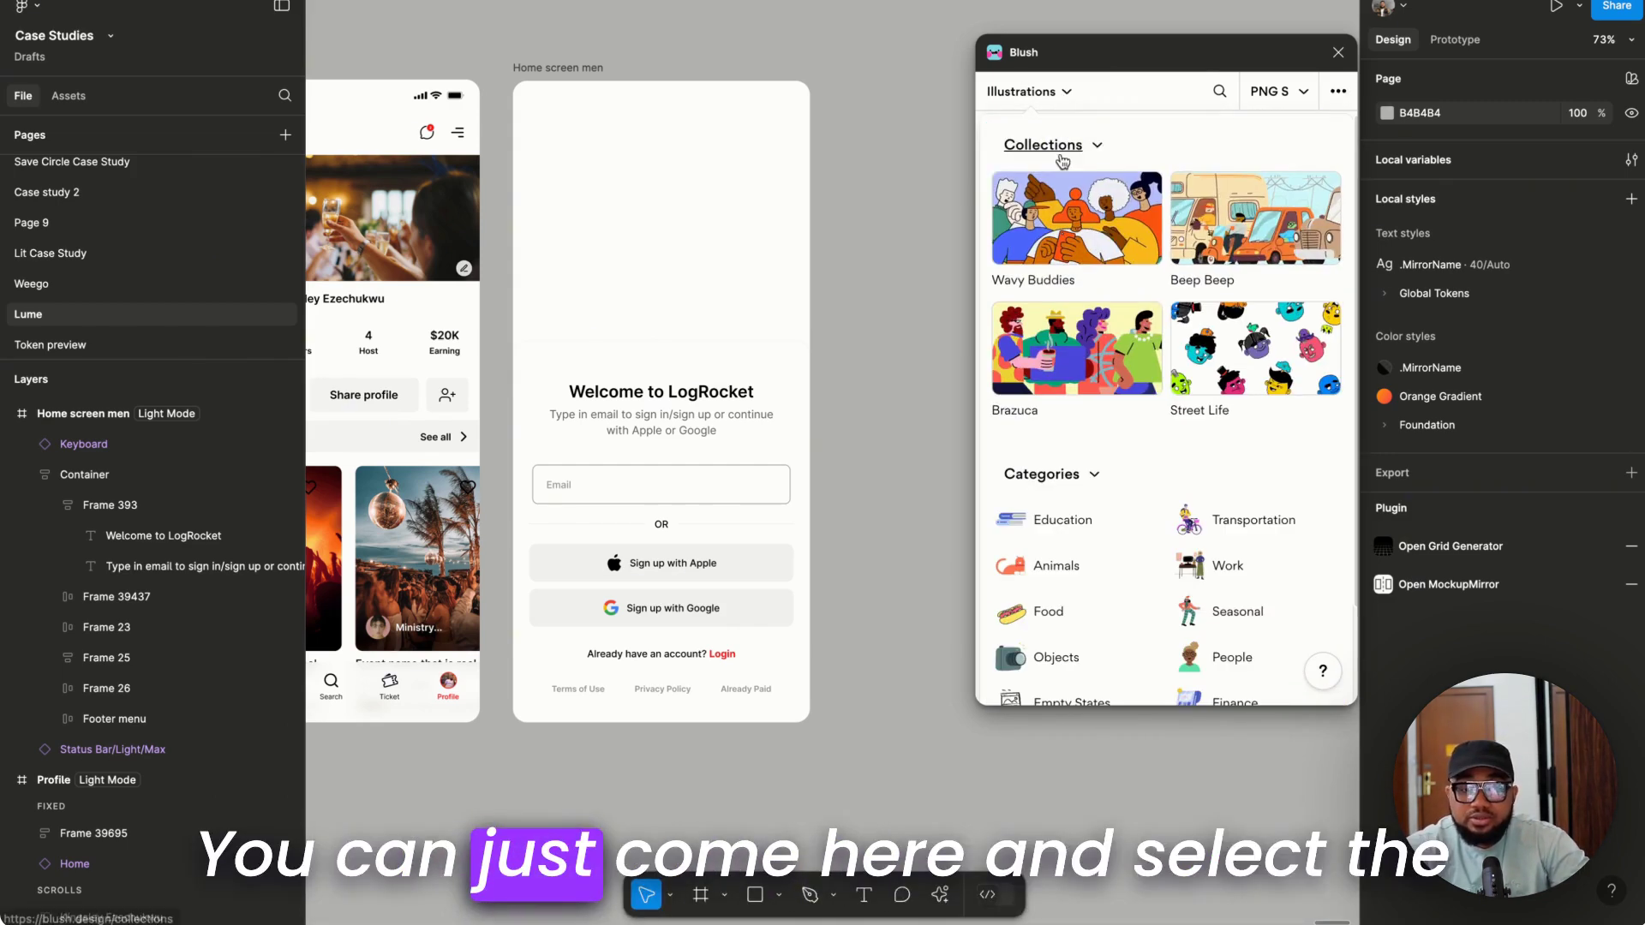
scroll(1139, 602, "down", 2)
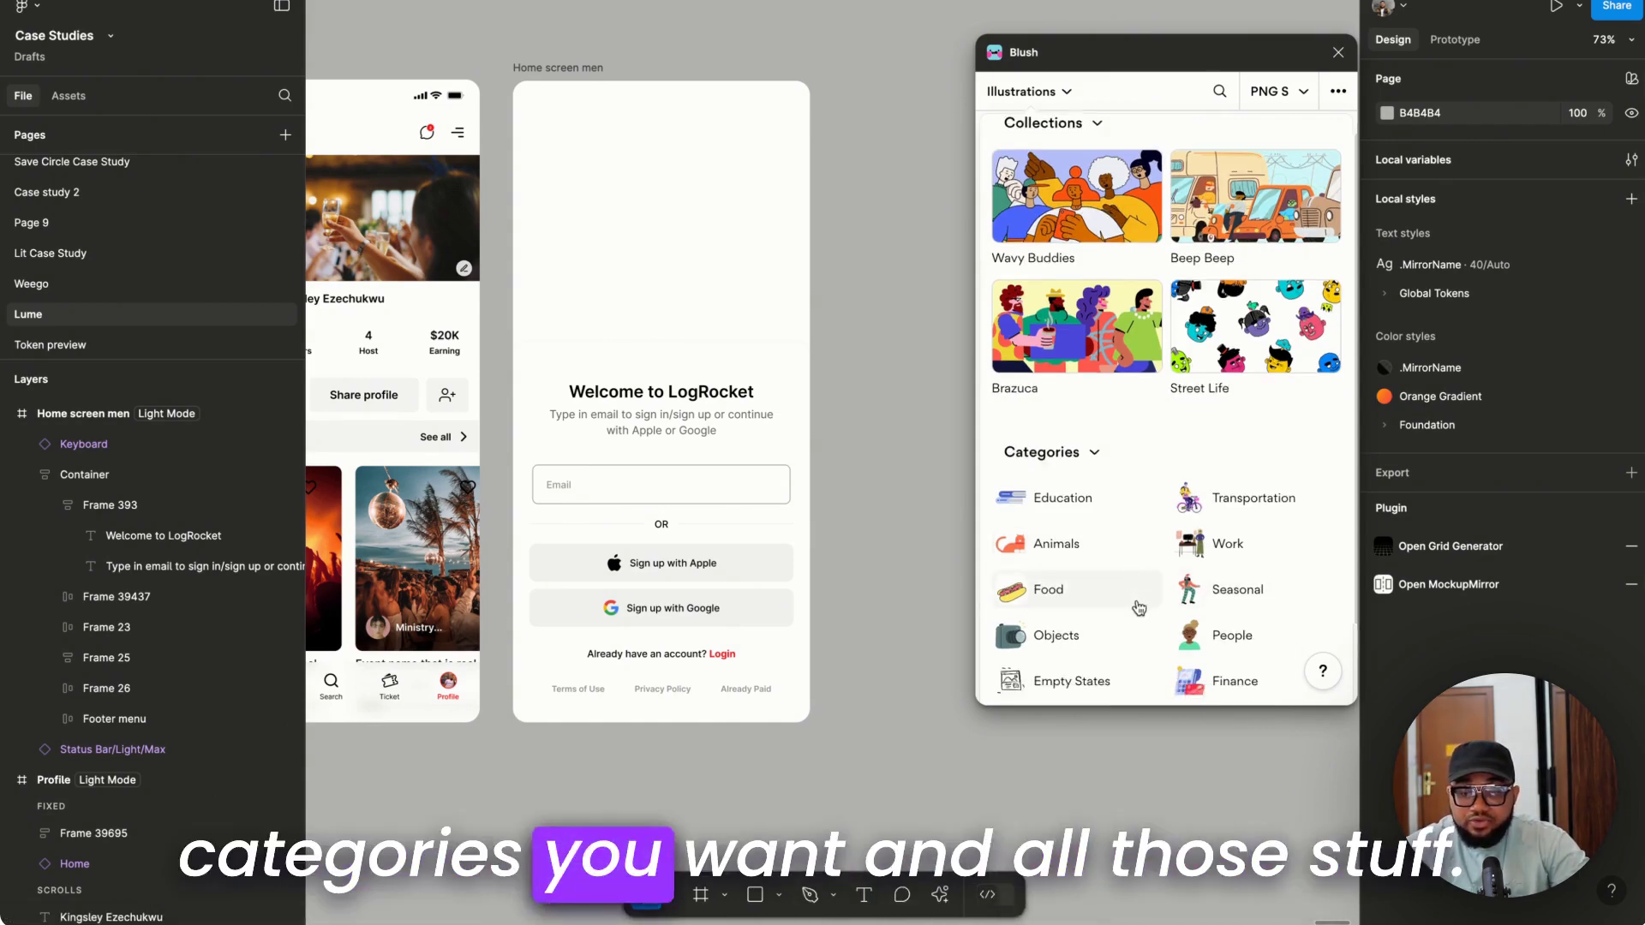
scroll(1138, 606, "up", 2)
left_click(1067, 93)
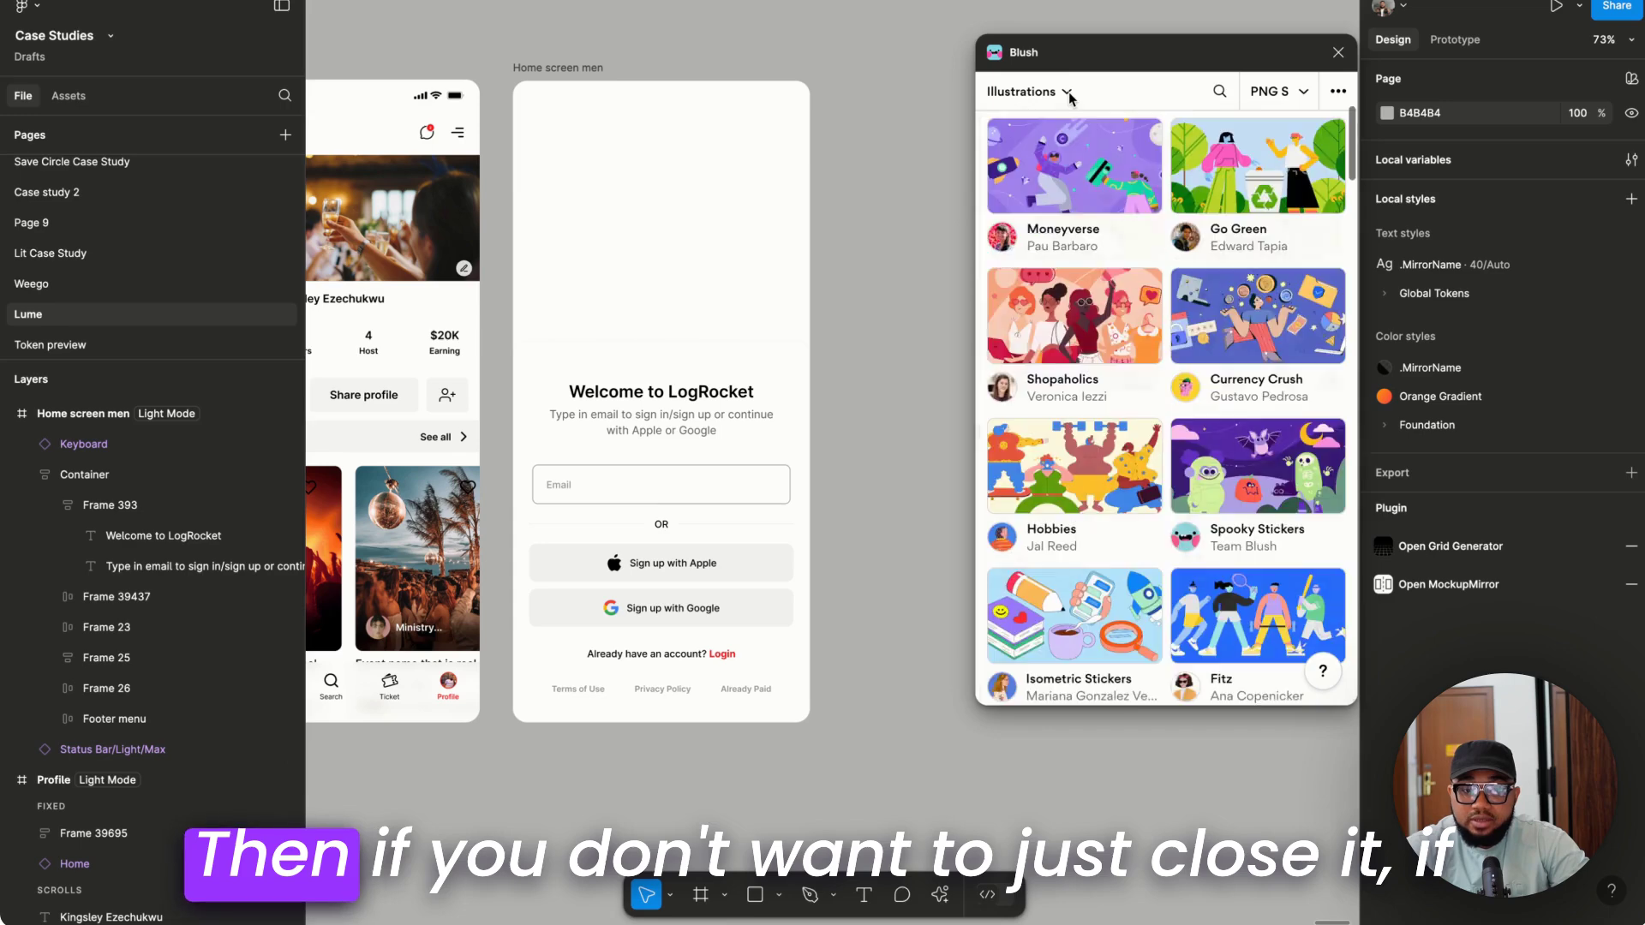
left_click(1295, 101)
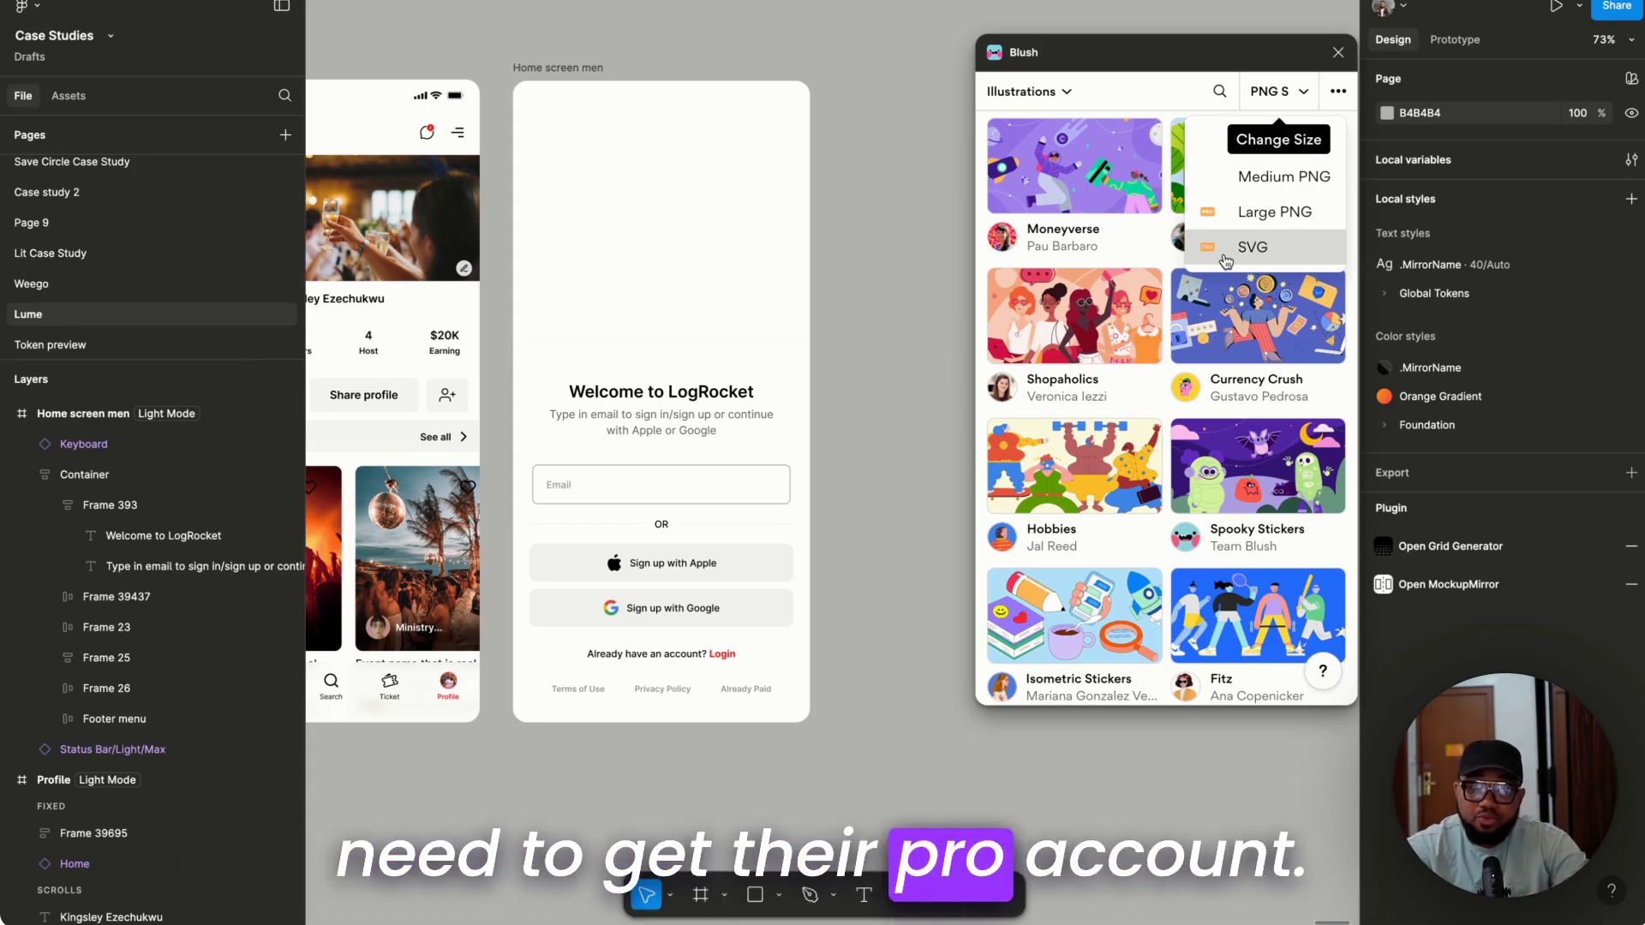
left_click(1255, 144)
scroll(1117, 248, "up", 2)
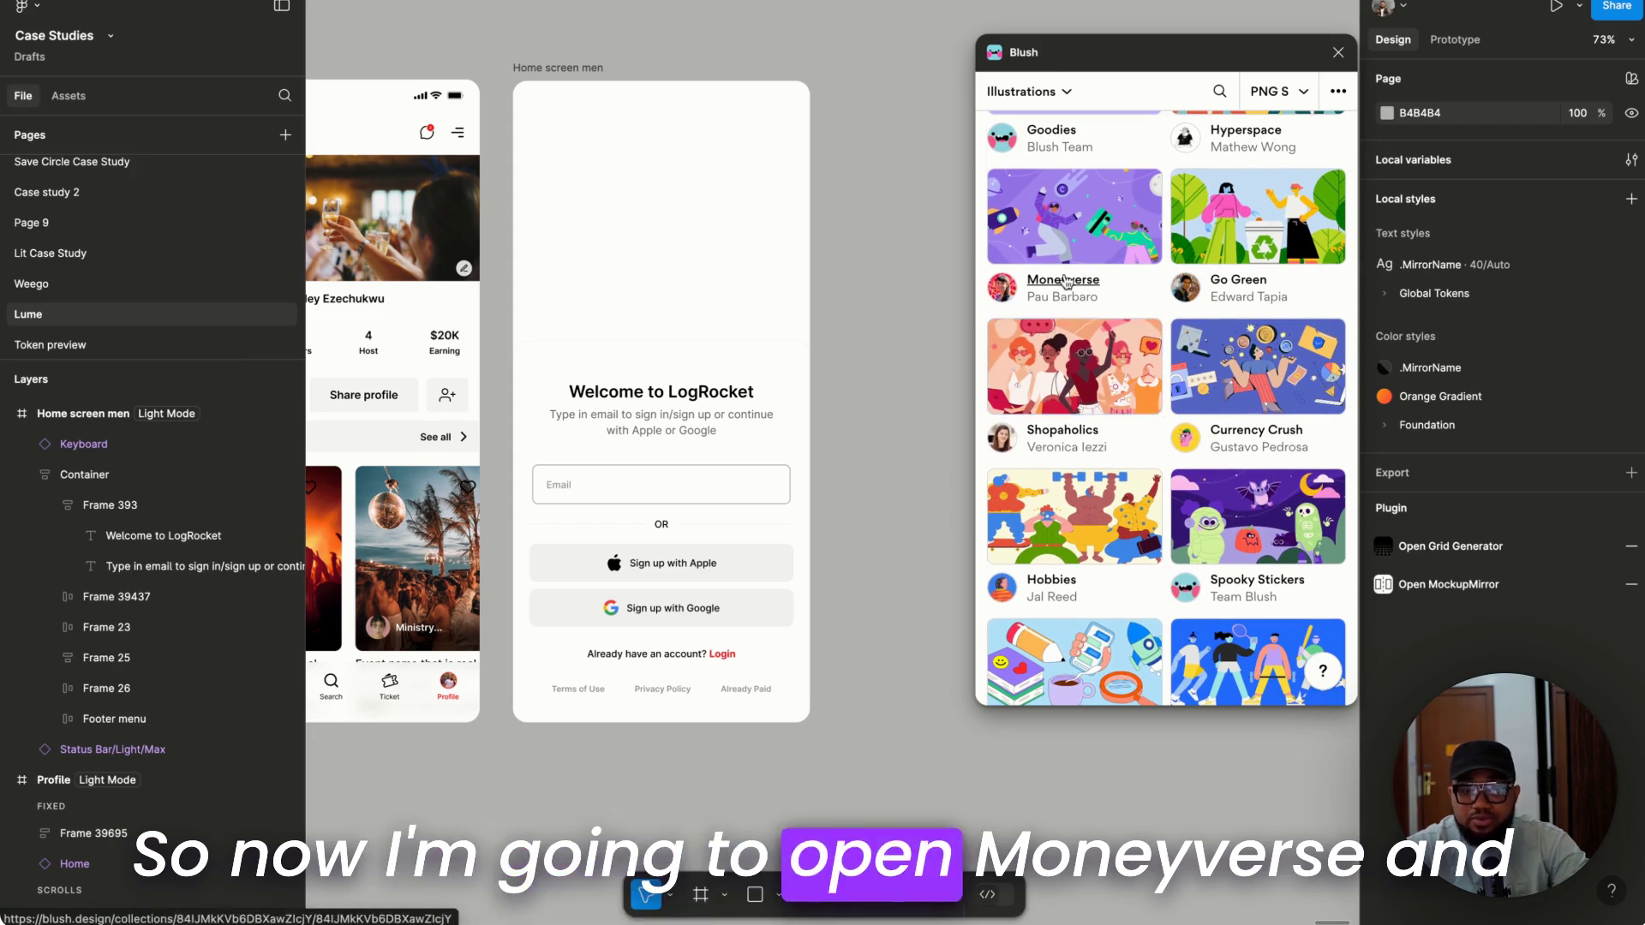
- Open the Moneyverse collection and look through its character, scene and sticker illustrations
left_click(1076, 246)
scroll(1083, 487, "down", 5)
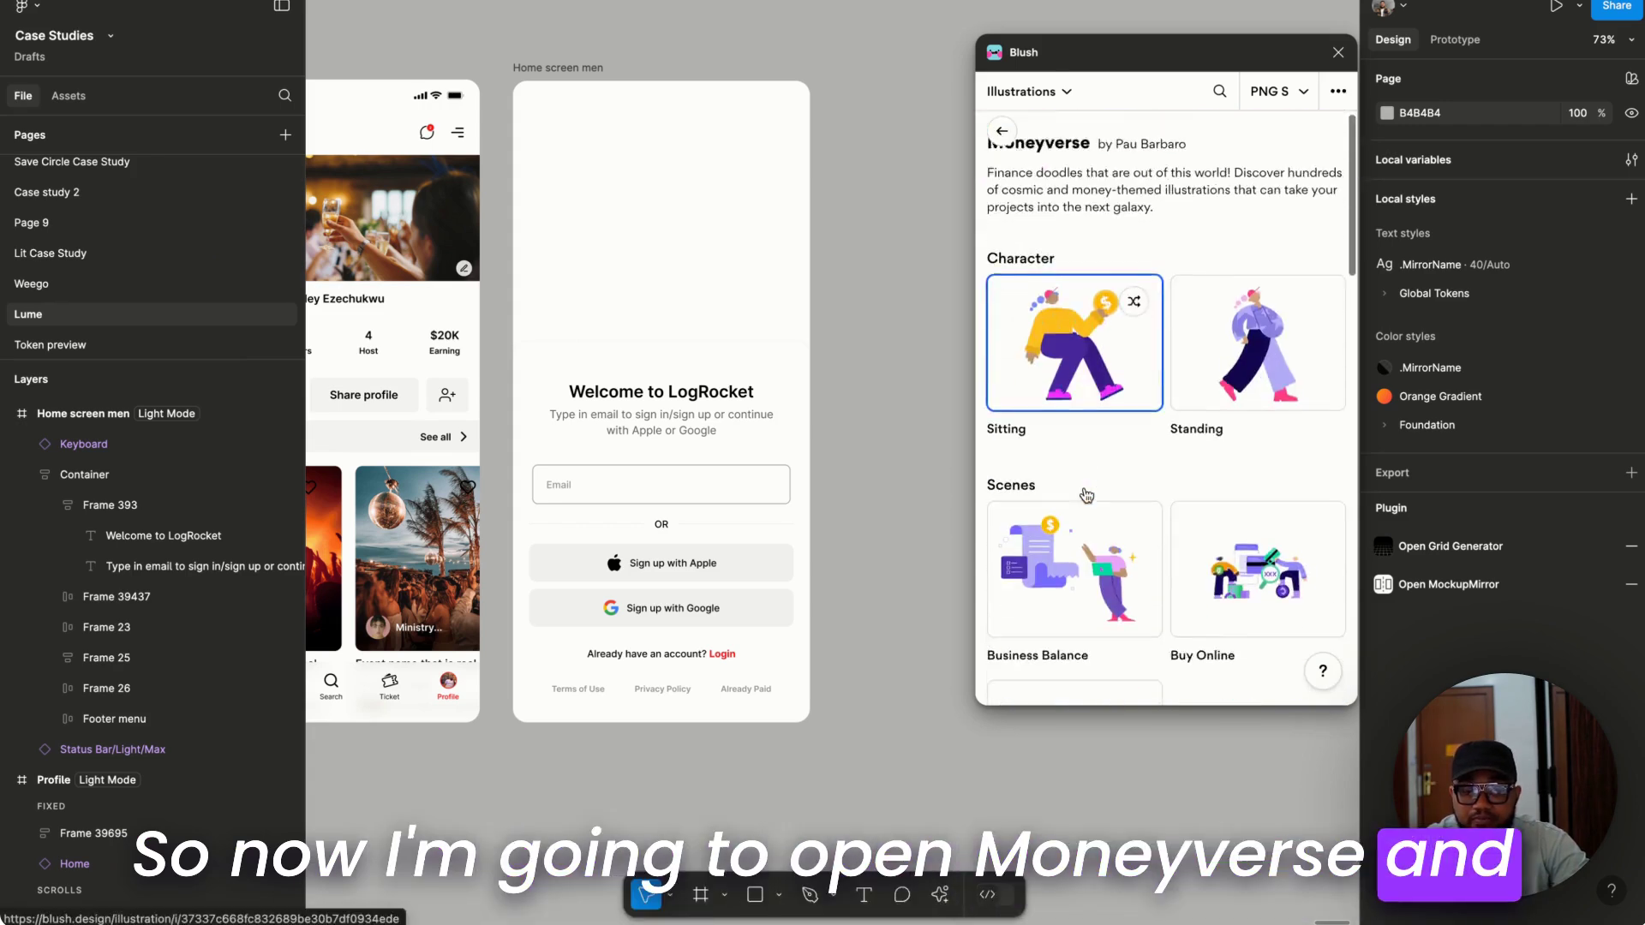
scroll(1083, 486, "down", 3)
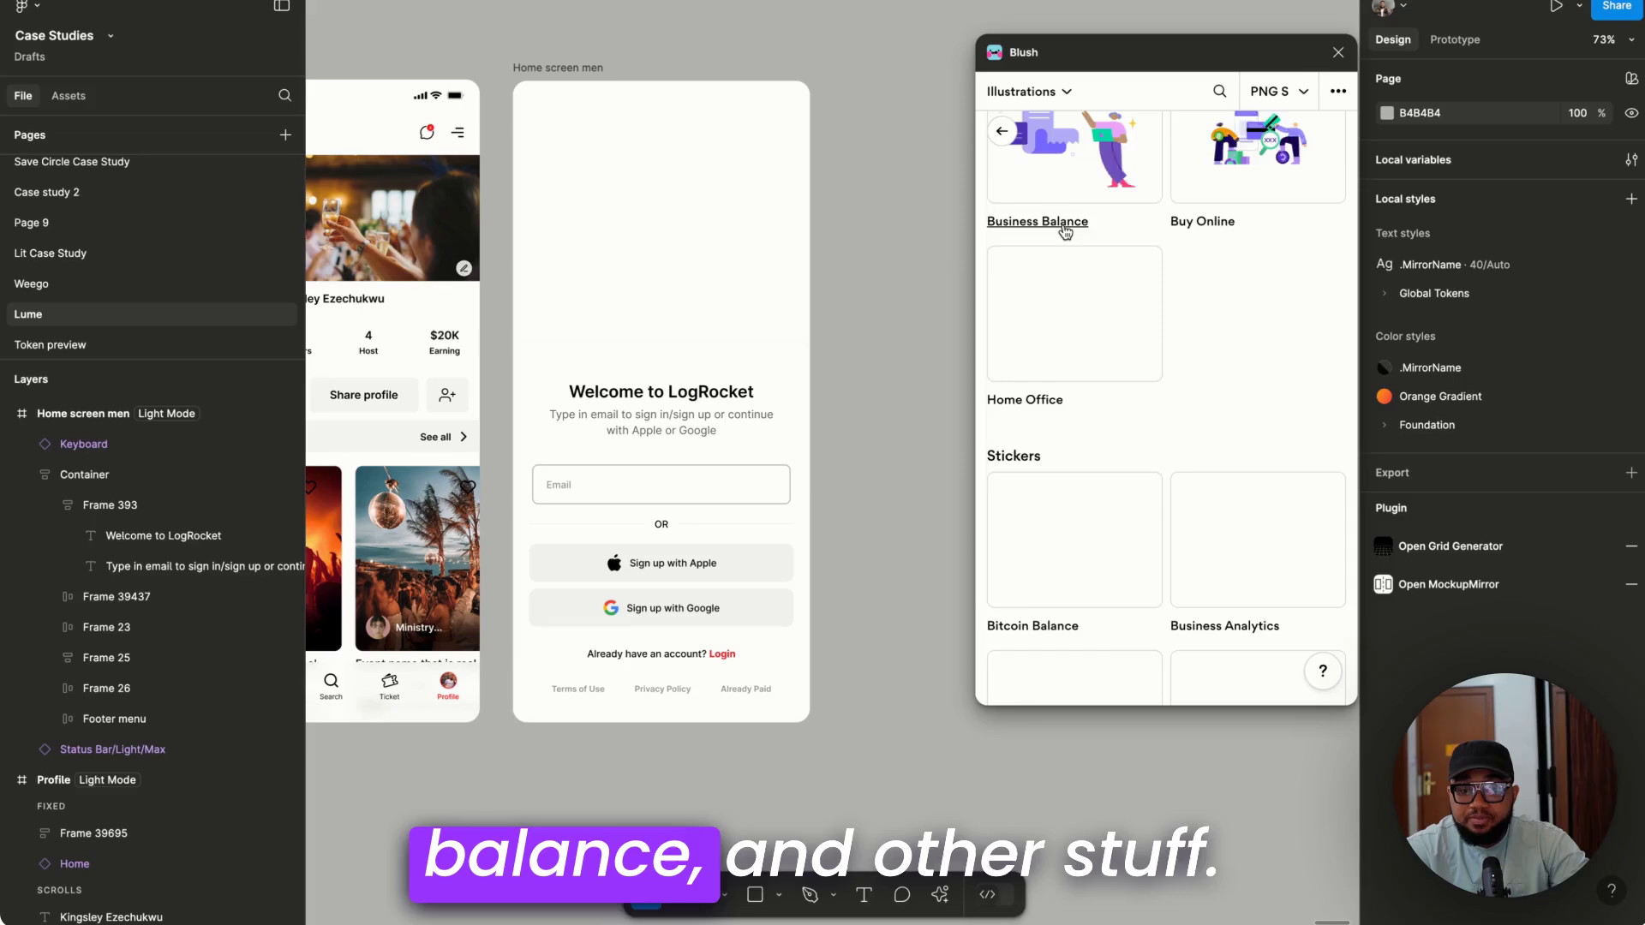
scroll(1065, 232, "up", 6)
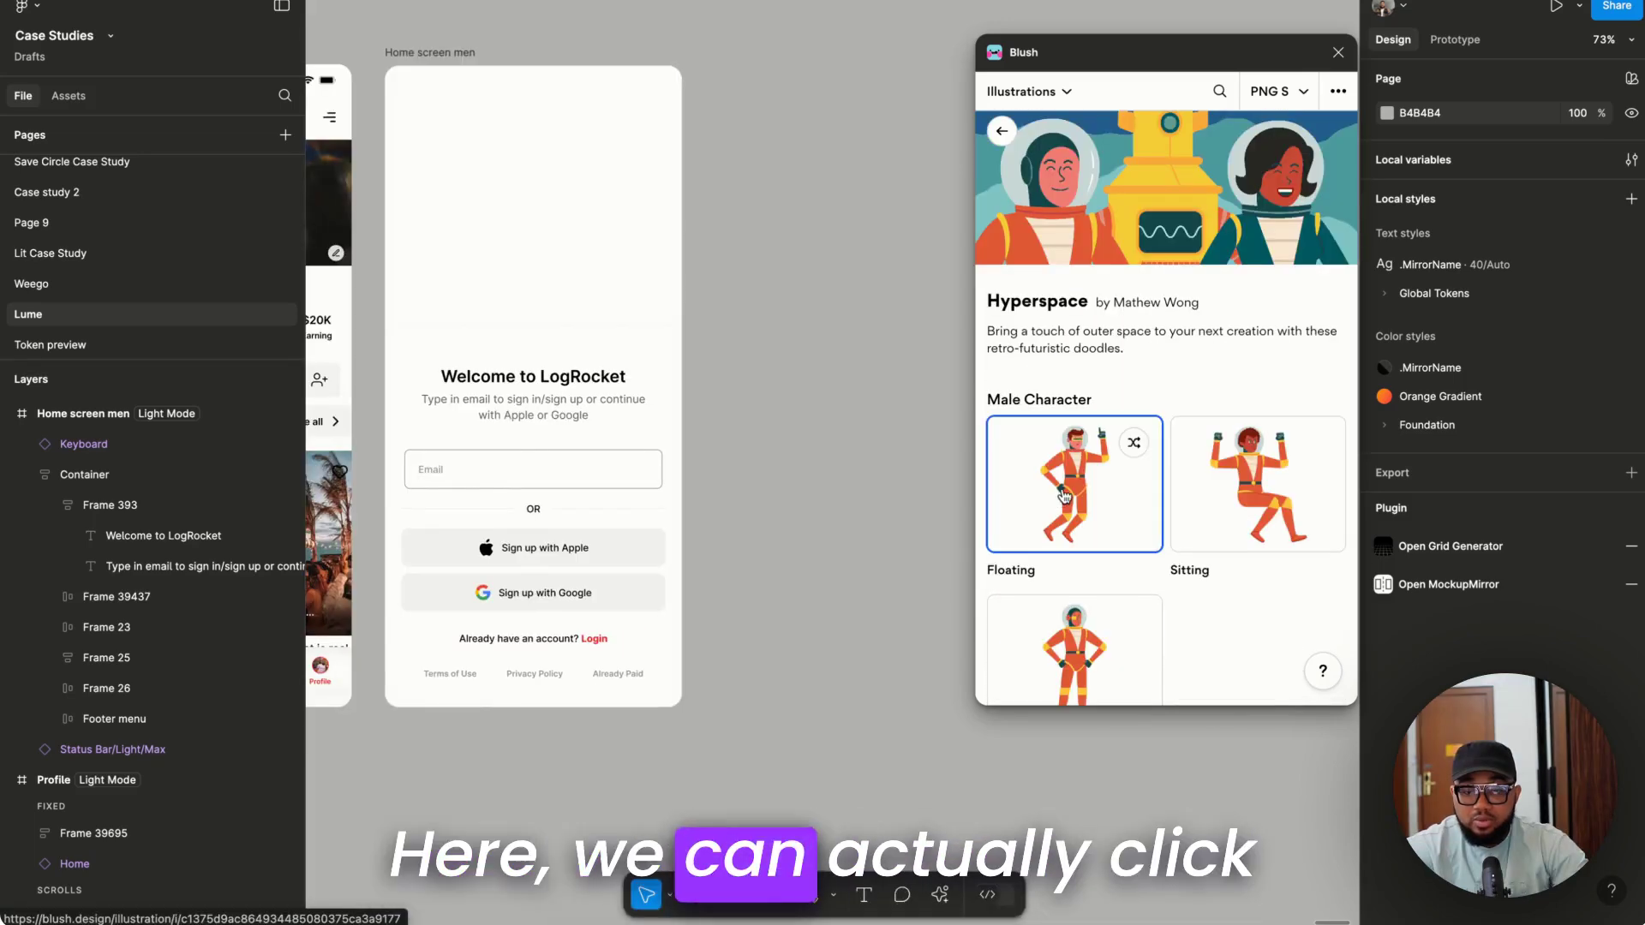
- Try the Floating male character from the Hyperspace collection and return to the list of collections
left_click(1055, 484)
left_click(864, 429)
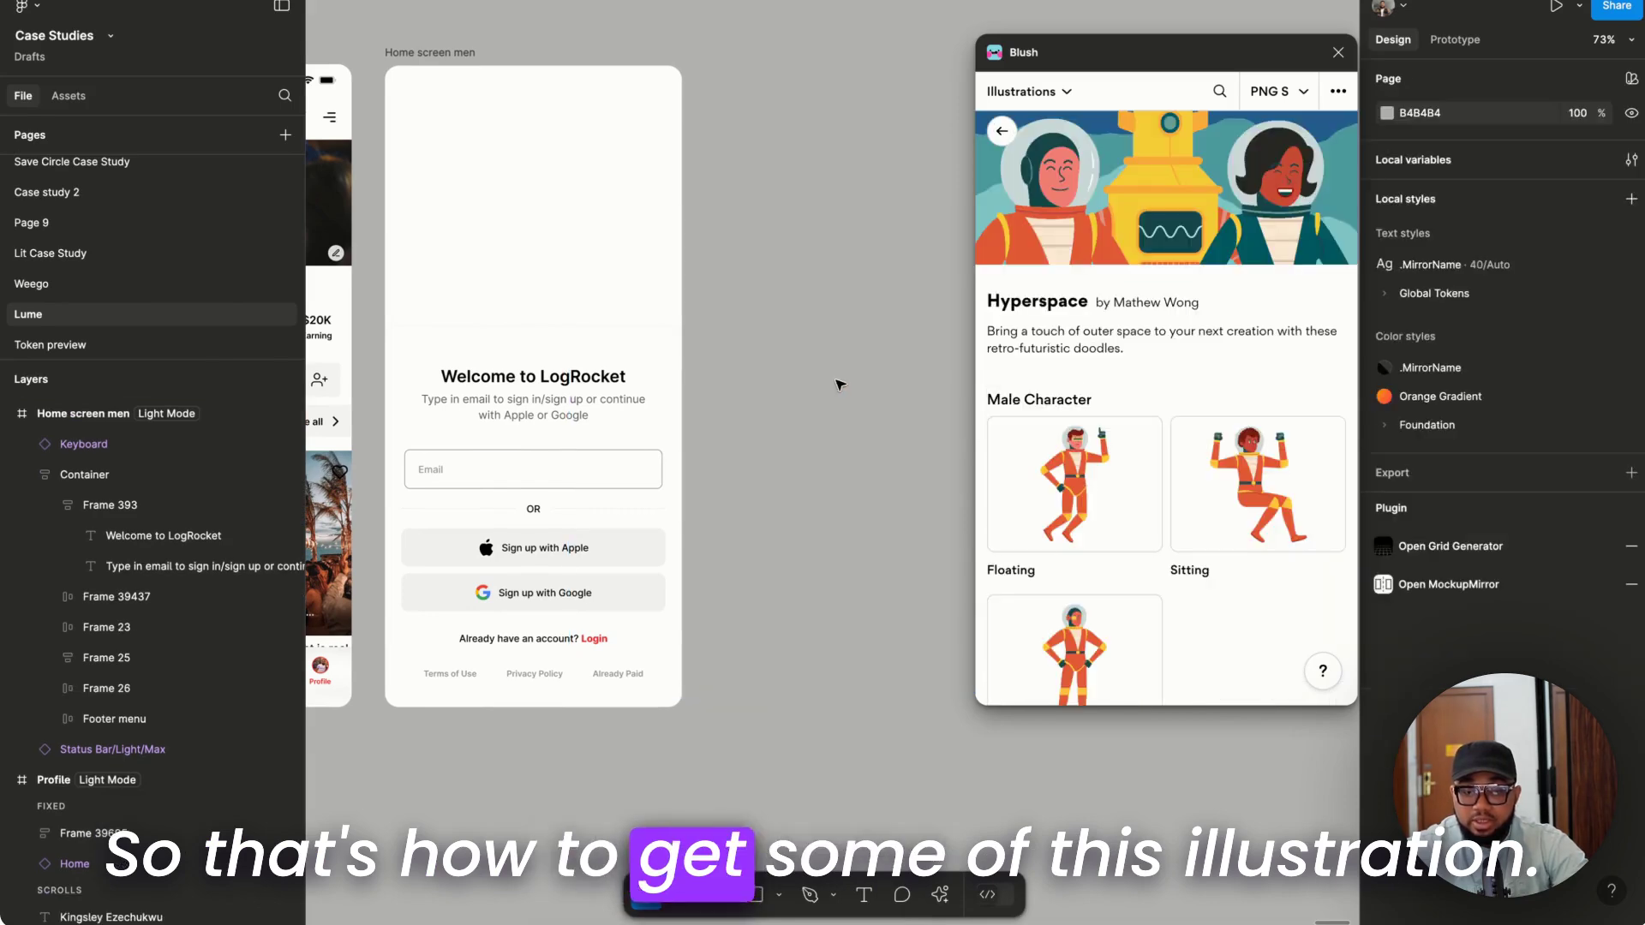
left_click(1001, 131)
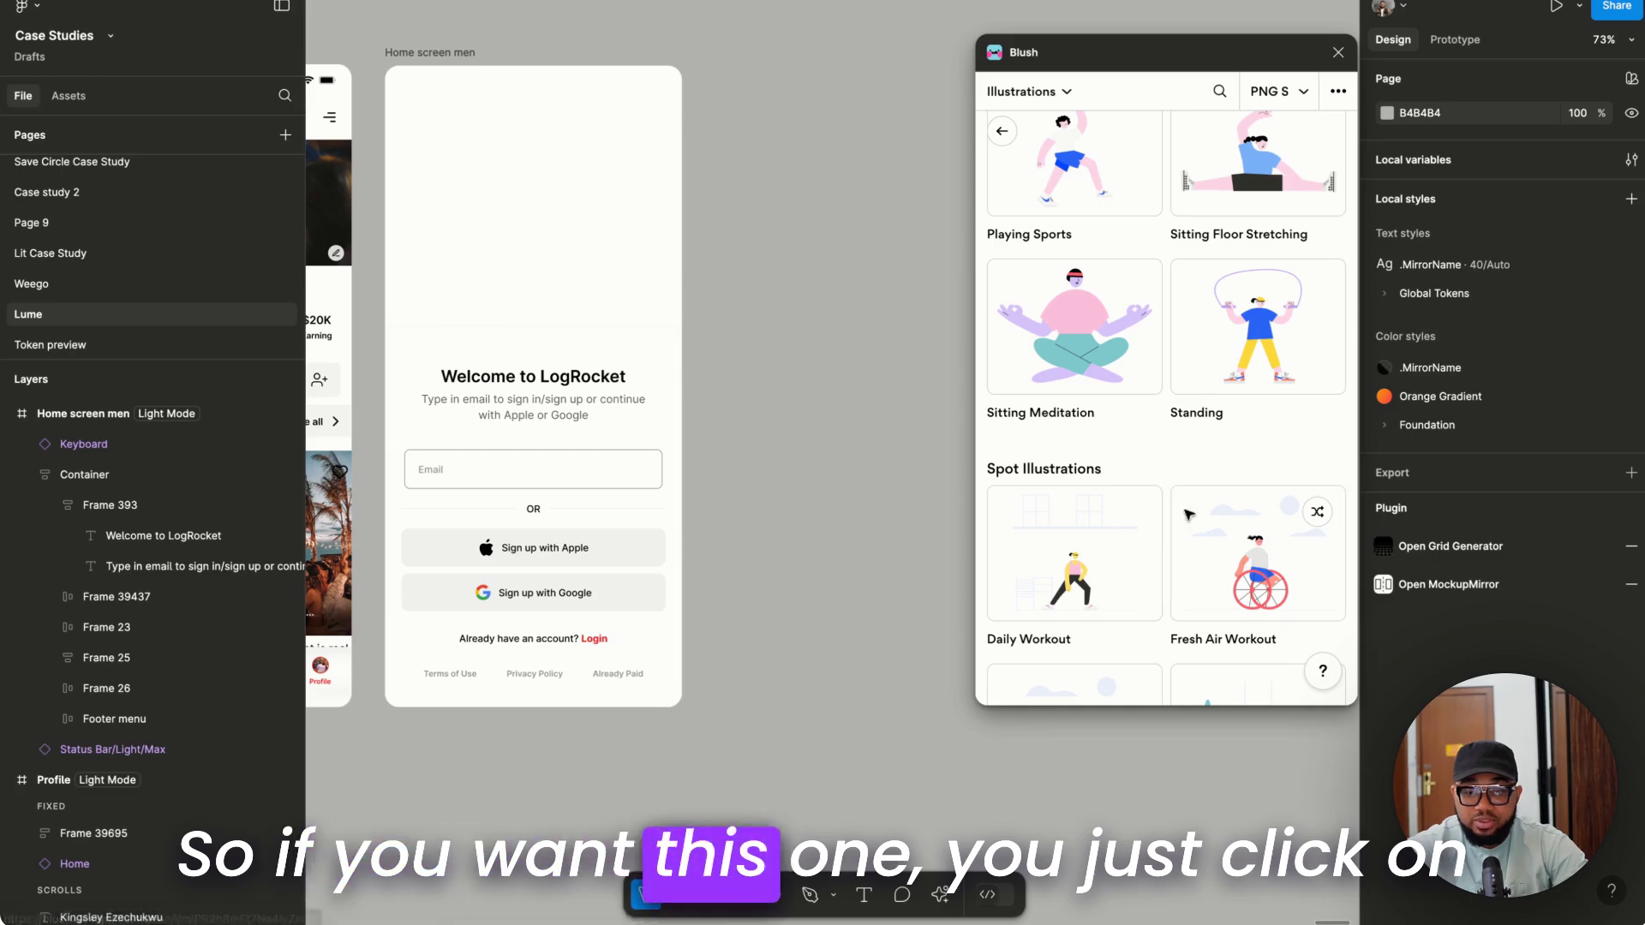
- Place the Fresh Air Workout illustration from the Fitz collection on the canvas and reduce its height to about 441
left_click(1269, 561)
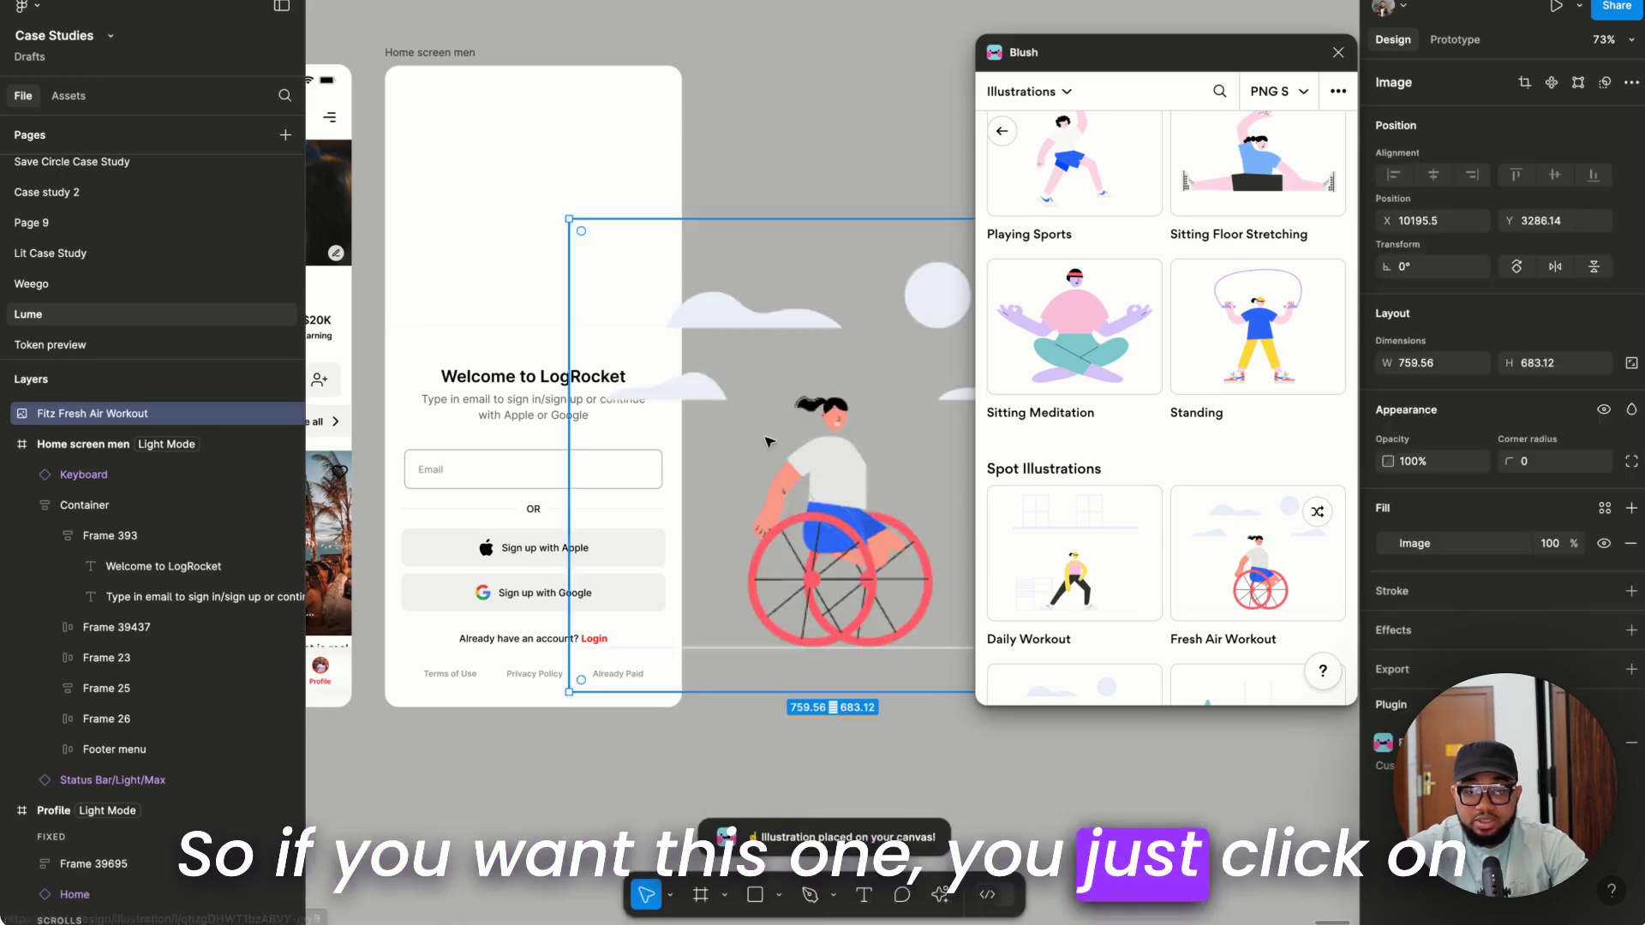
scroll(767, 441, "down", 5)
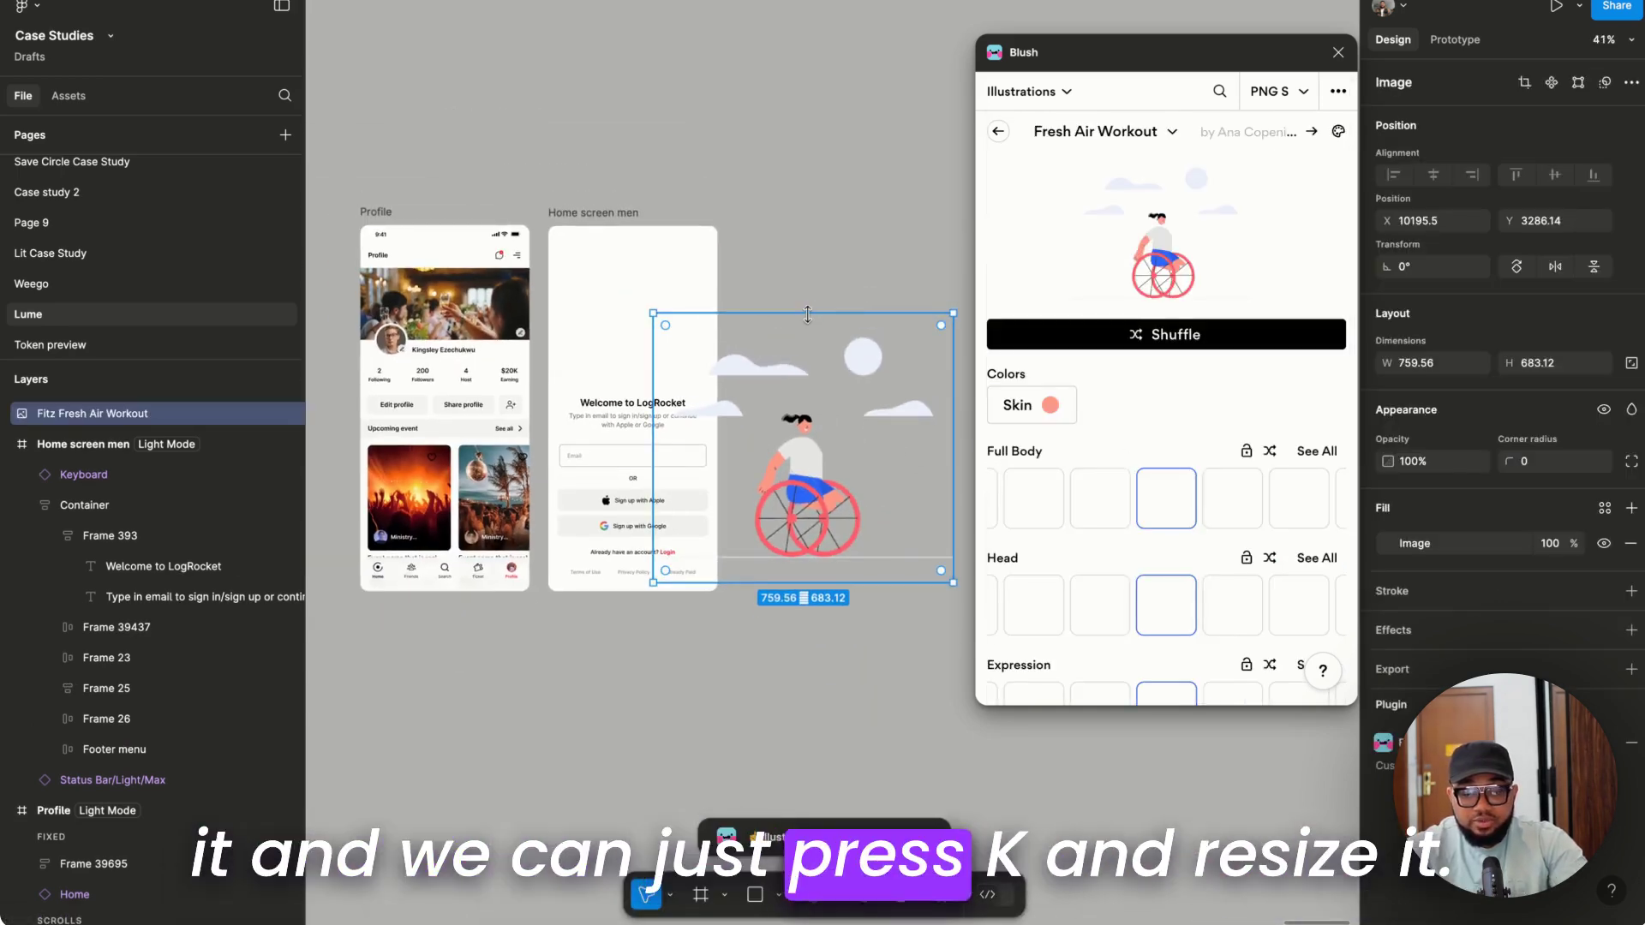
left_click_drag(807, 315, 806, 409)
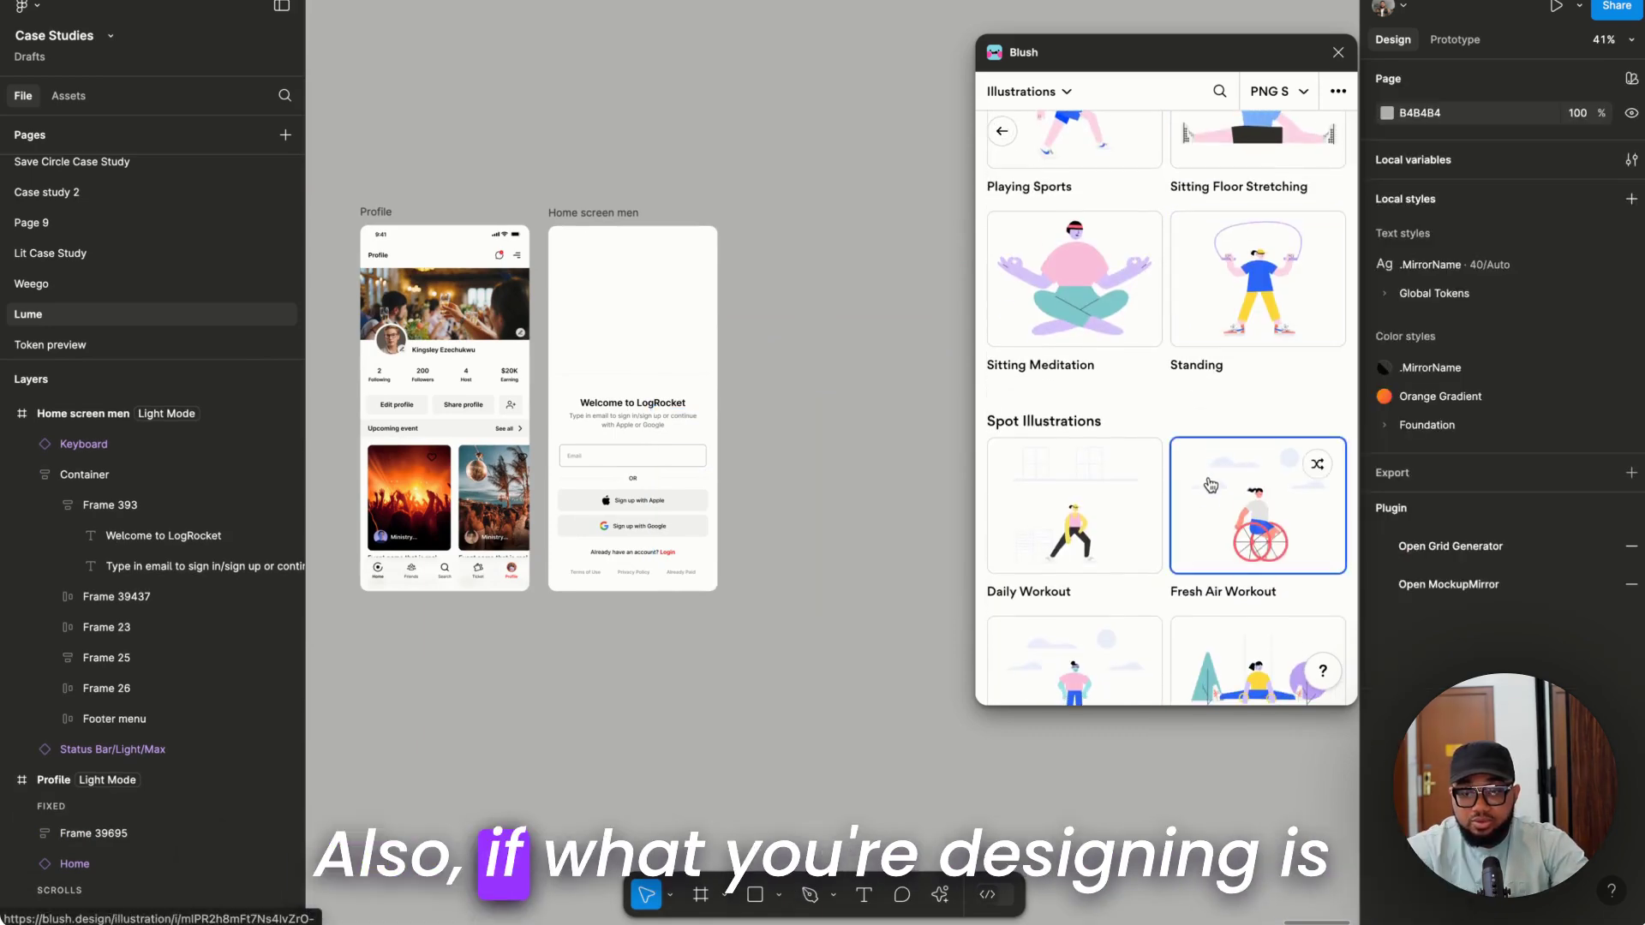
- Place the Meditating at Home illustration from the Fitz collection on the canvas
scroll(1203, 508, "down", 5)
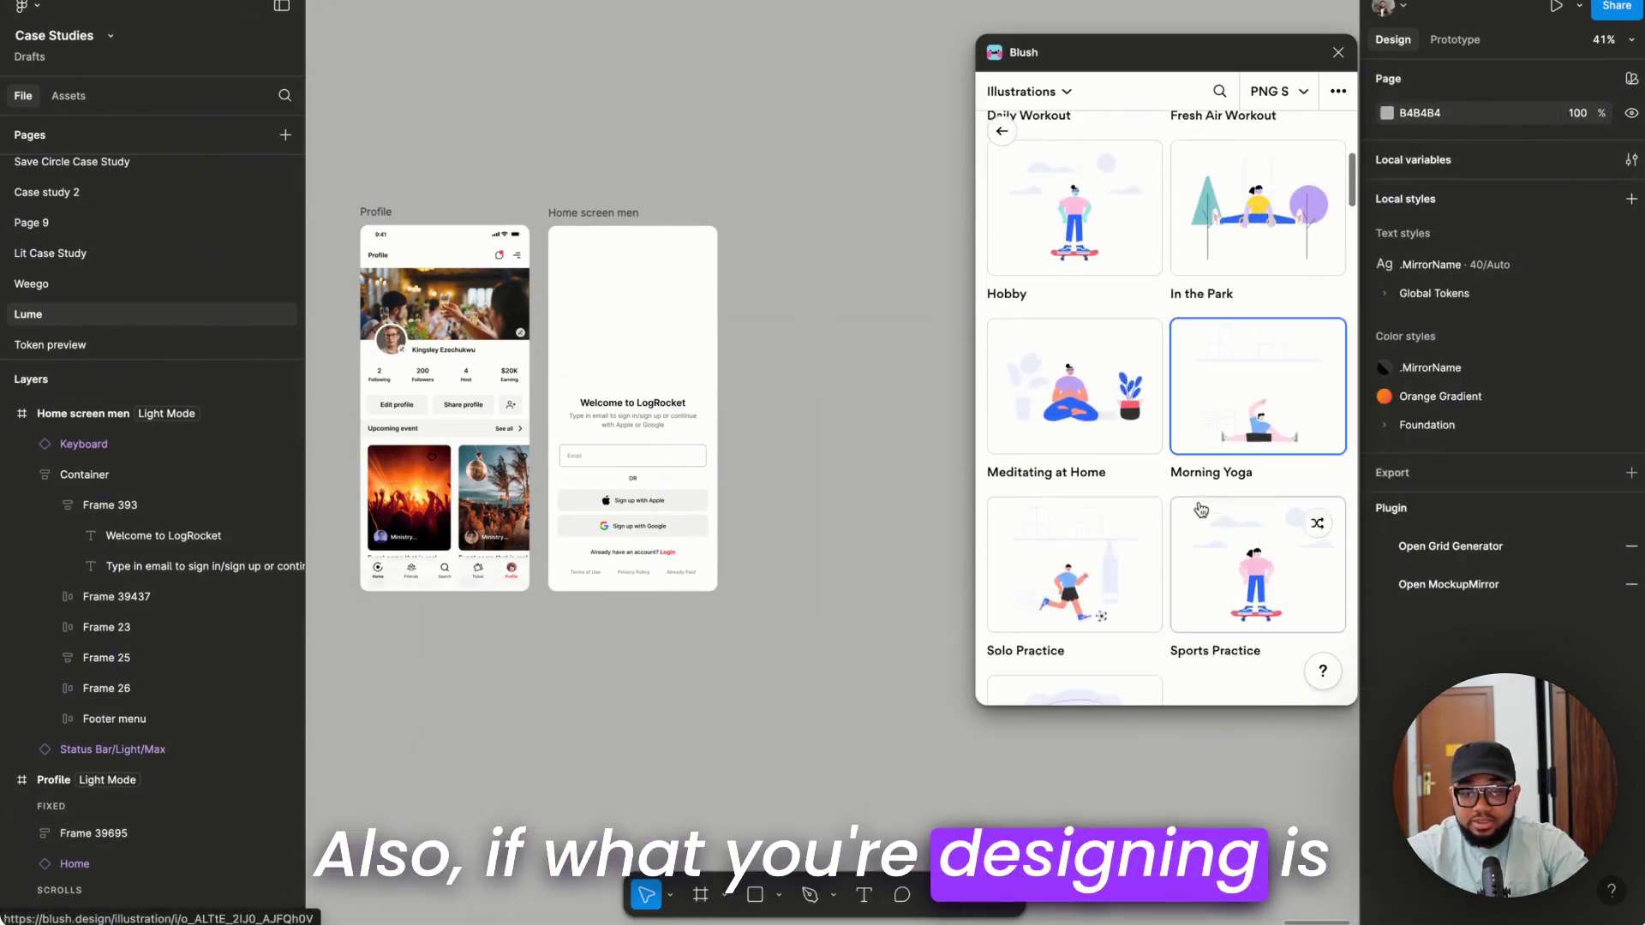
scroll(1200, 510, "down", 2)
left_click(1053, 337)
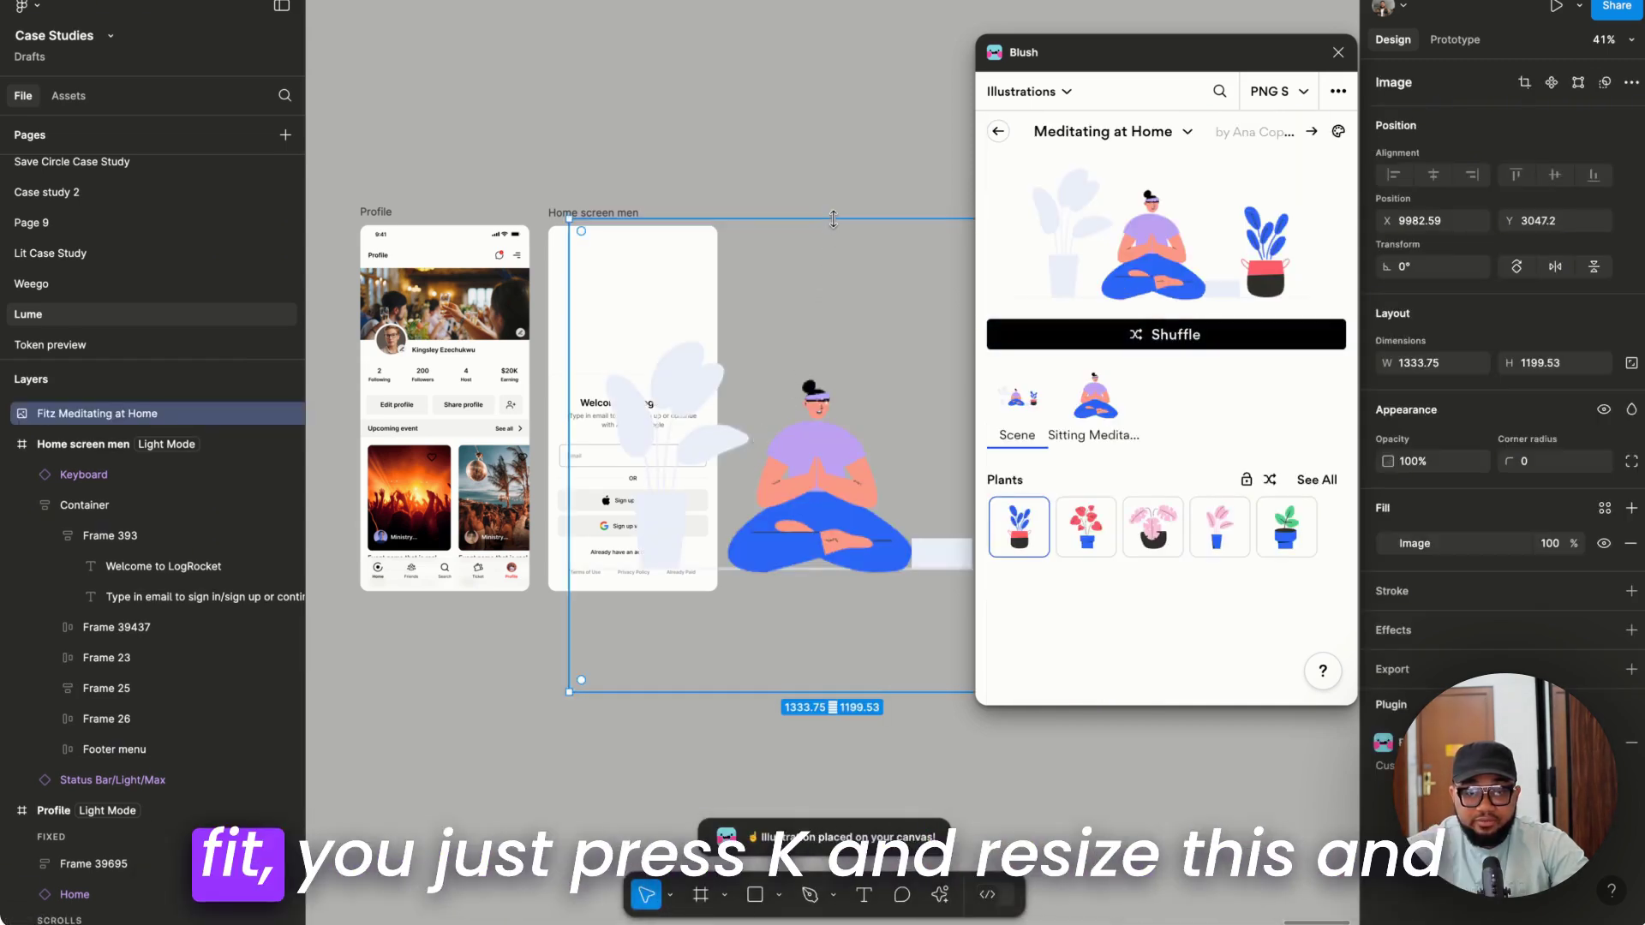
- Scale the Meditating at Home illustration down to about 258 × 232 and move it into the Home screen men frame above the welcome heading
key("k")
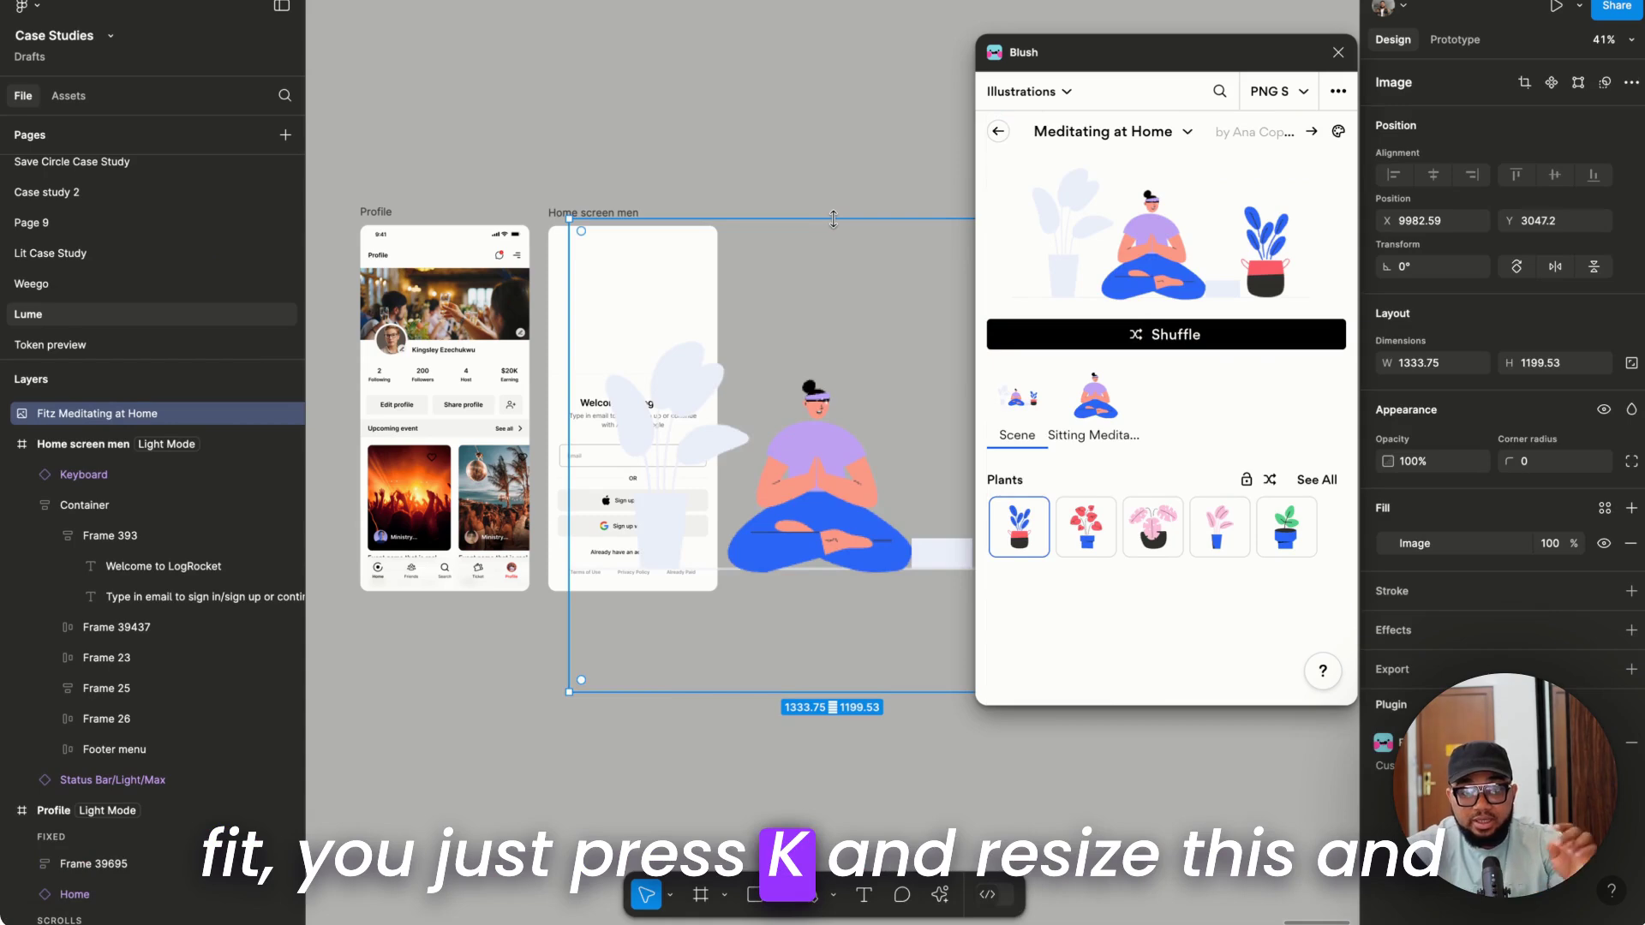
left_click_drag(833, 220, 827, 499)
left_click_drag(833, 594, 832, 604)
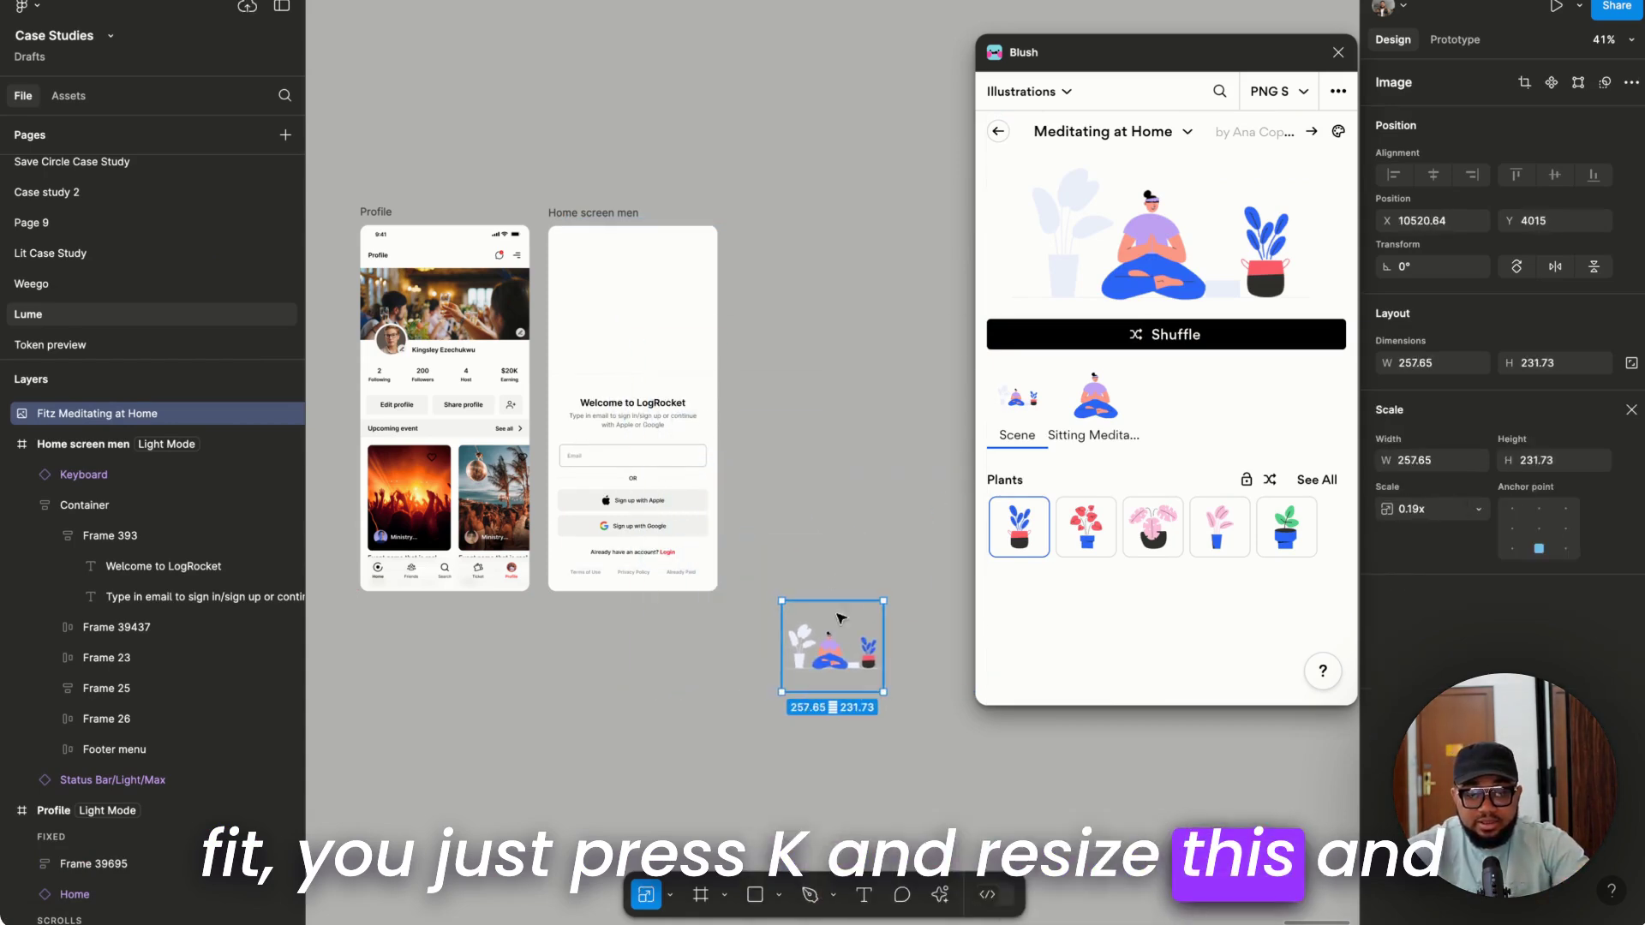
left_click_drag(842, 660, 637, 330)
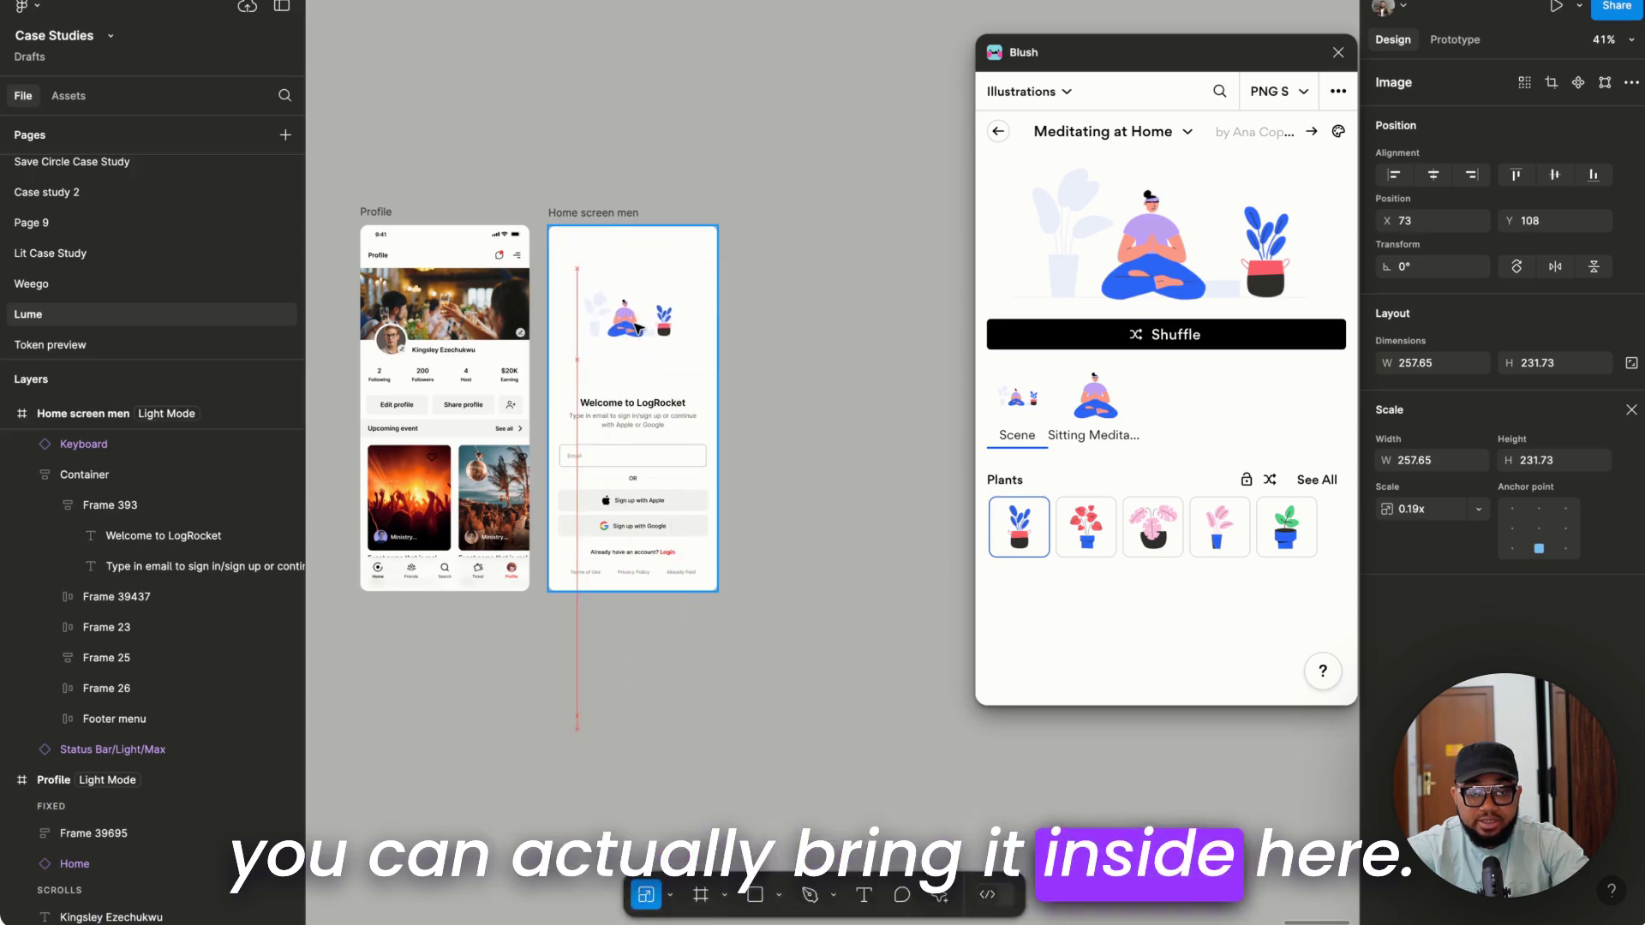
- Enlarge the meditation illustration to about 418 × 376 above the welcome heading and center it horizontally in the frame
scroll(637, 330, "up", 5)
left_click_drag(681, 208, 688, 140)
left_click_drag(753, 461, 753, 528)
left_click_drag(662, 341, 677, 345)
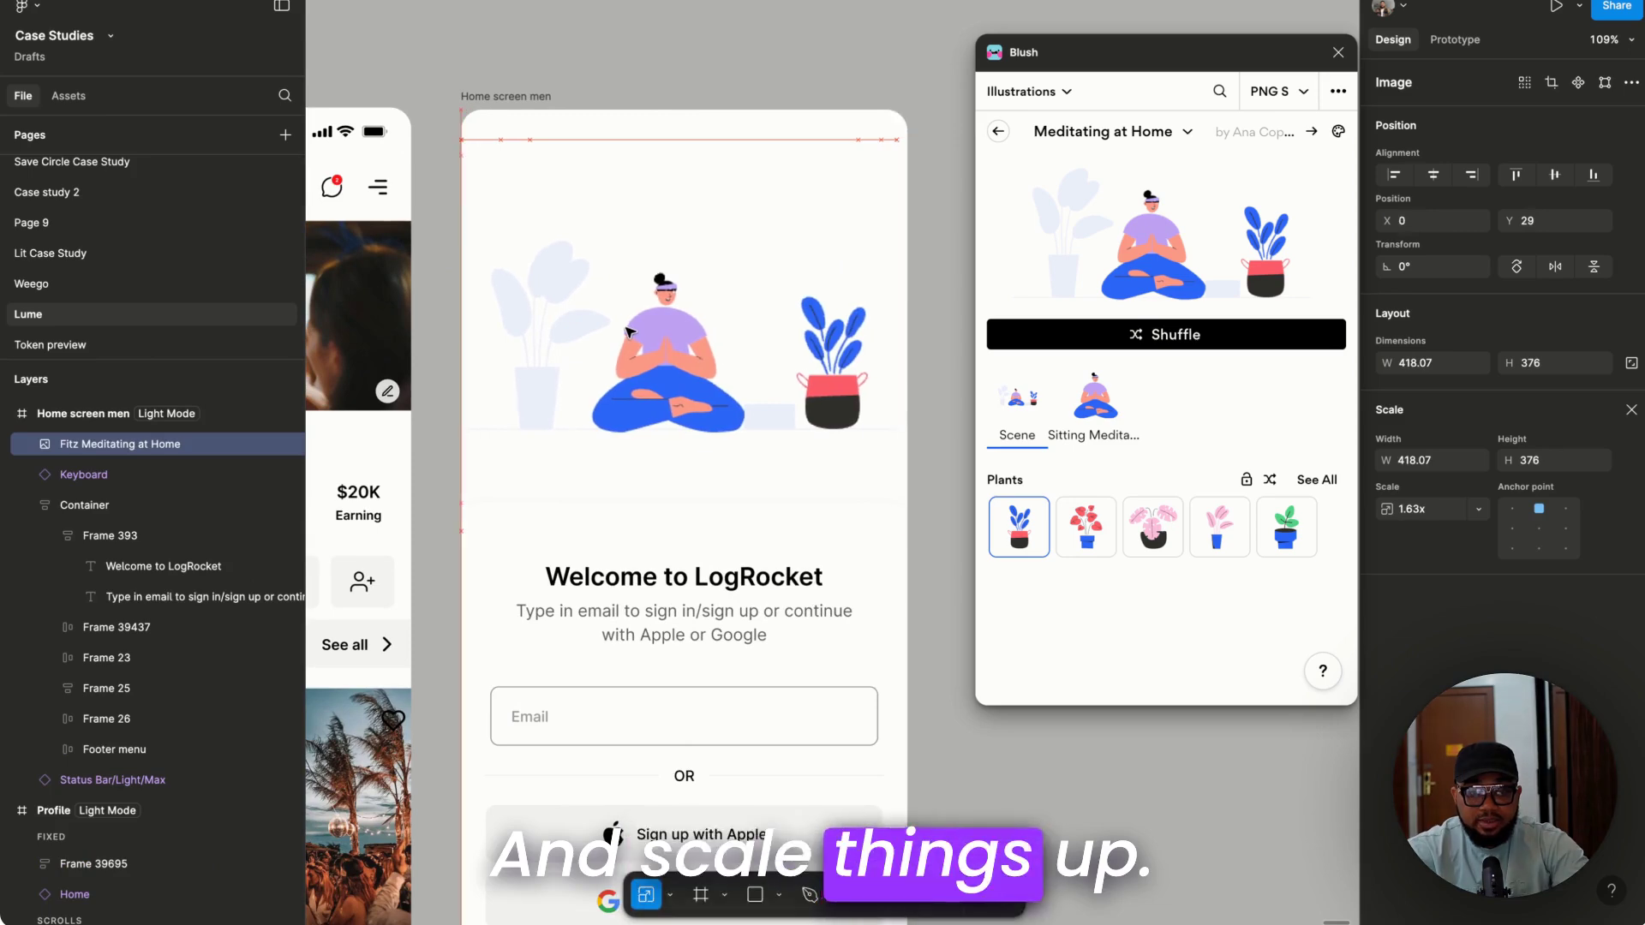
left_click(1434, 175)
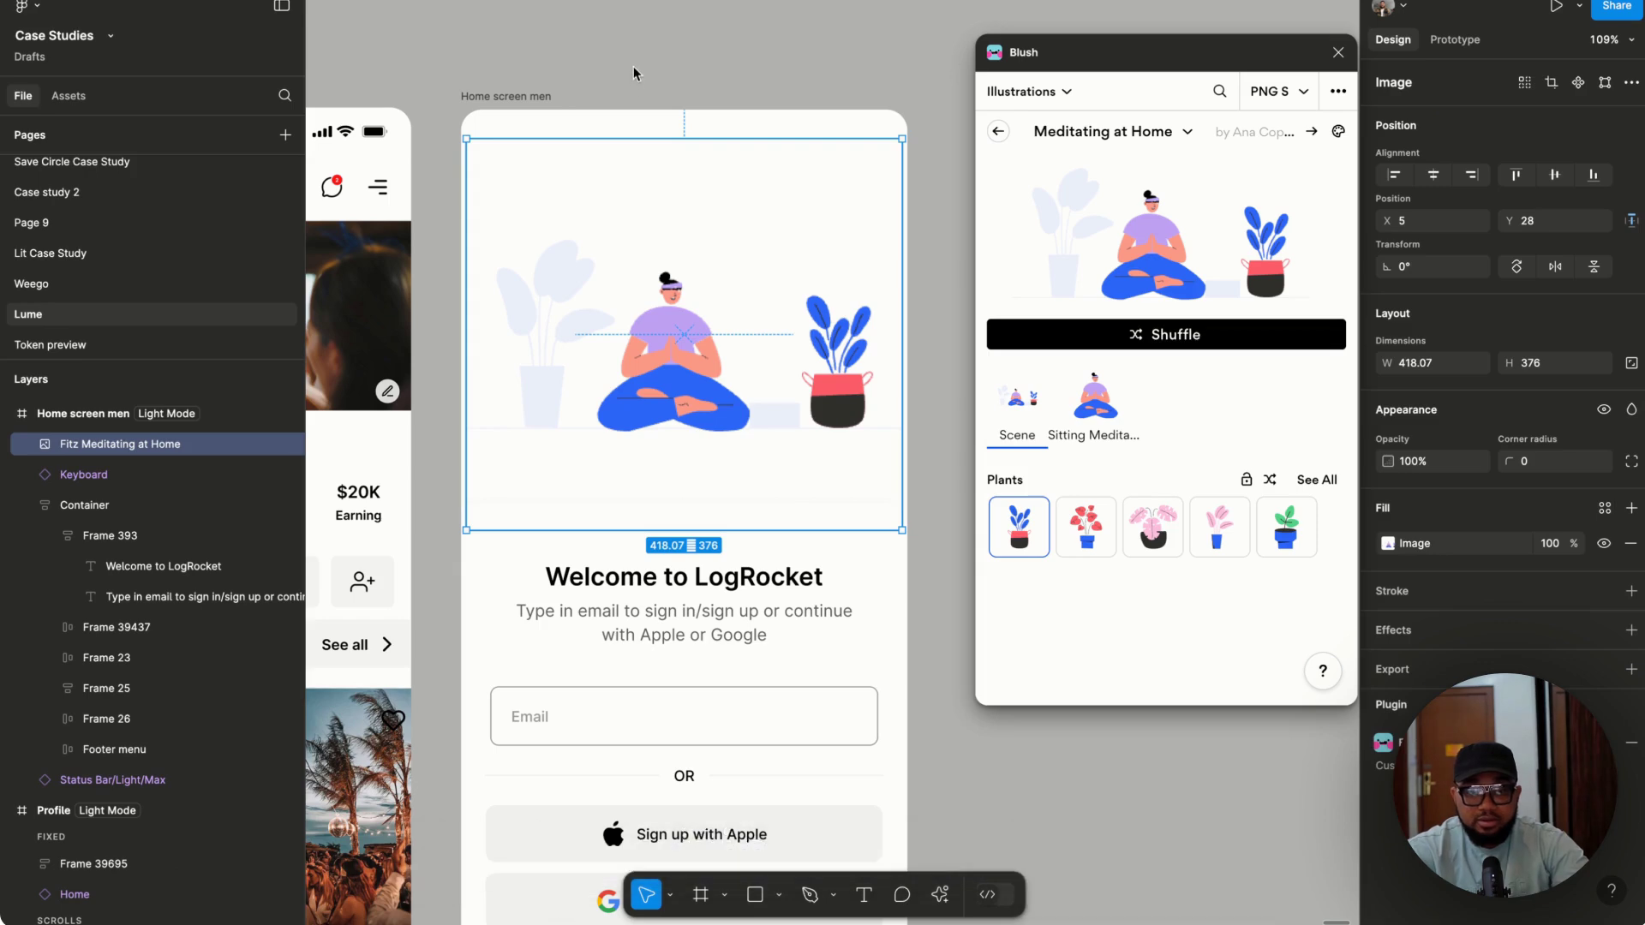
left_click(625, 92)
scroll(625, 95, "down", 4)
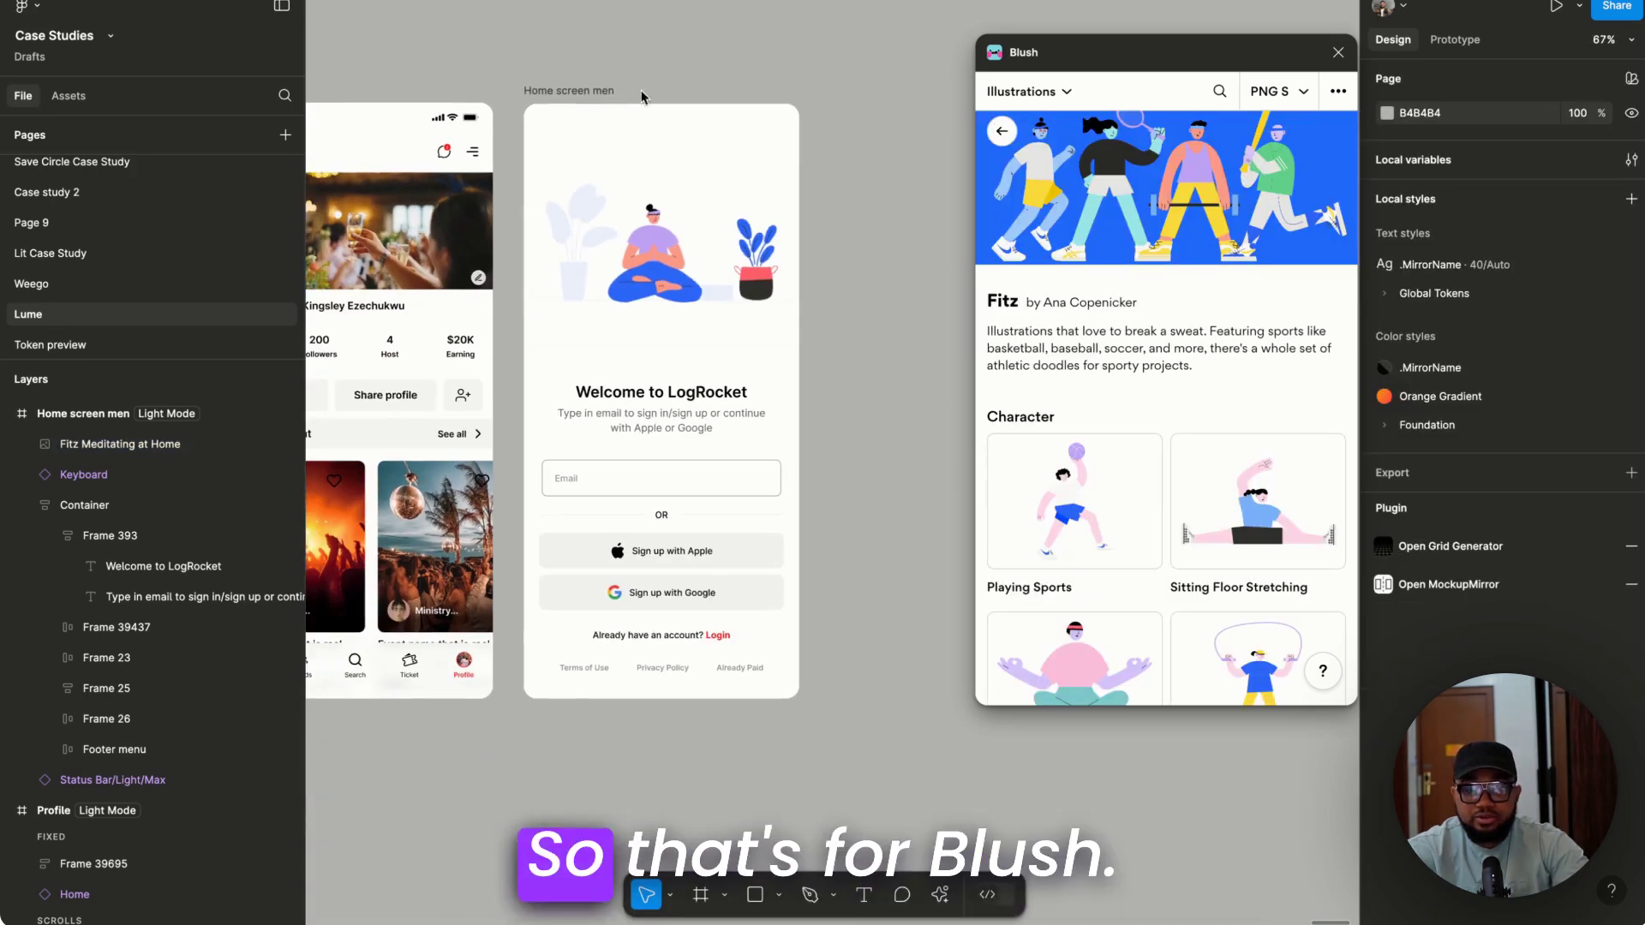
- Close the Blush plugin and delete the meditation illustration from the Home screen men frame
left_click(1345, 56)
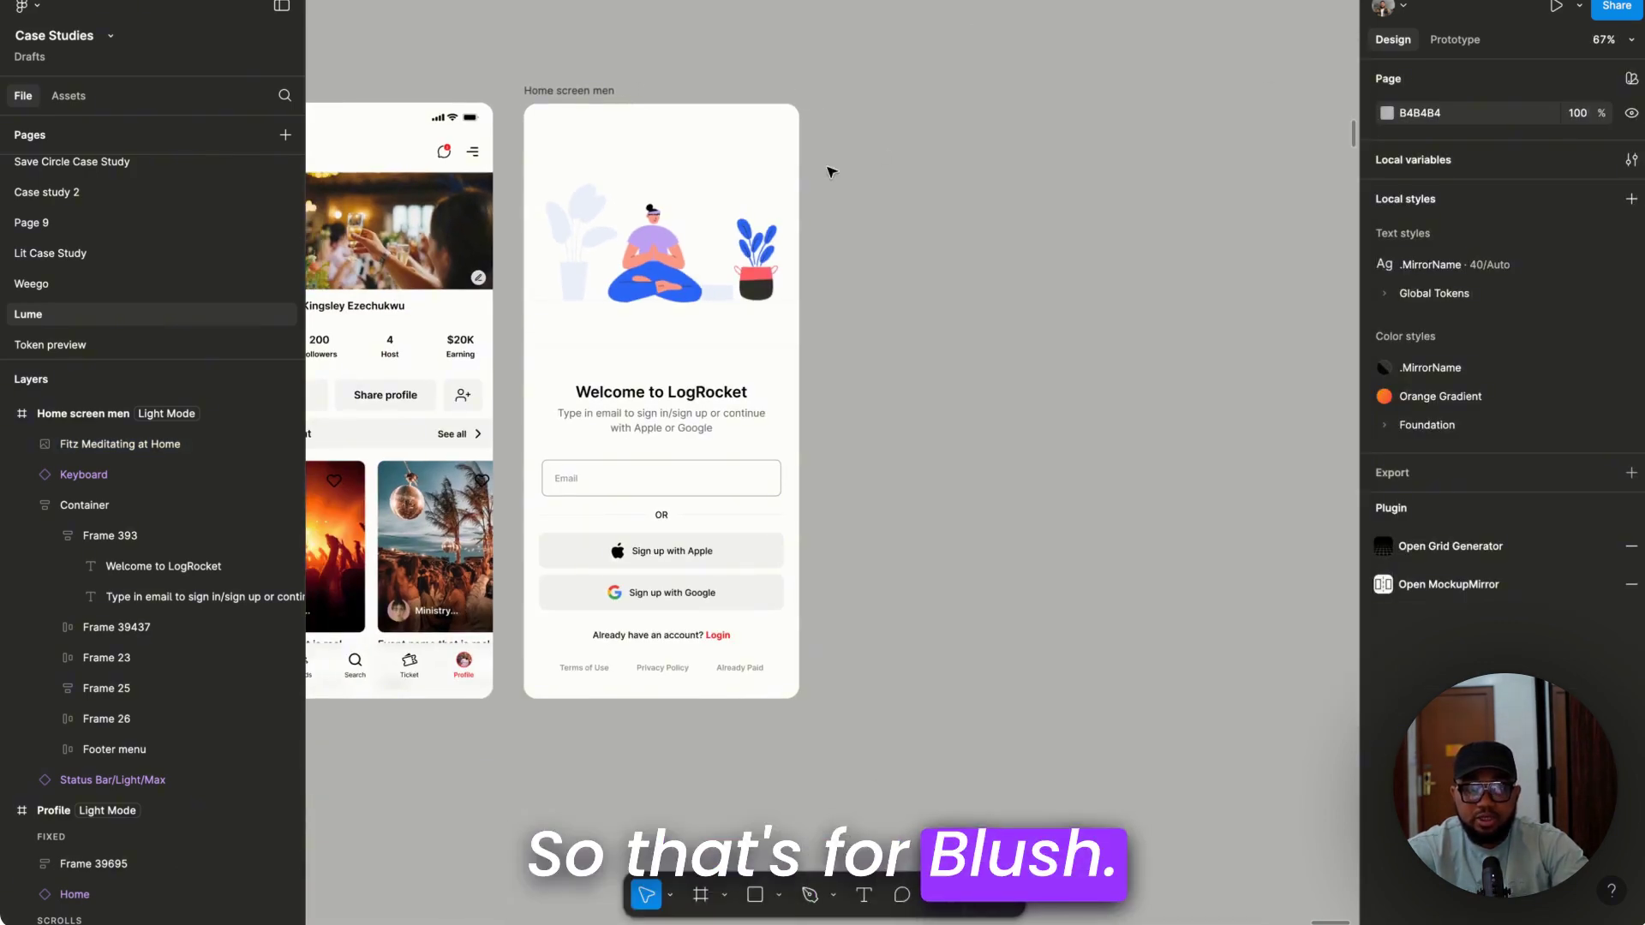
left_click(654, 249)
key("Delete")
left_click(715, 428)
key("Escape")
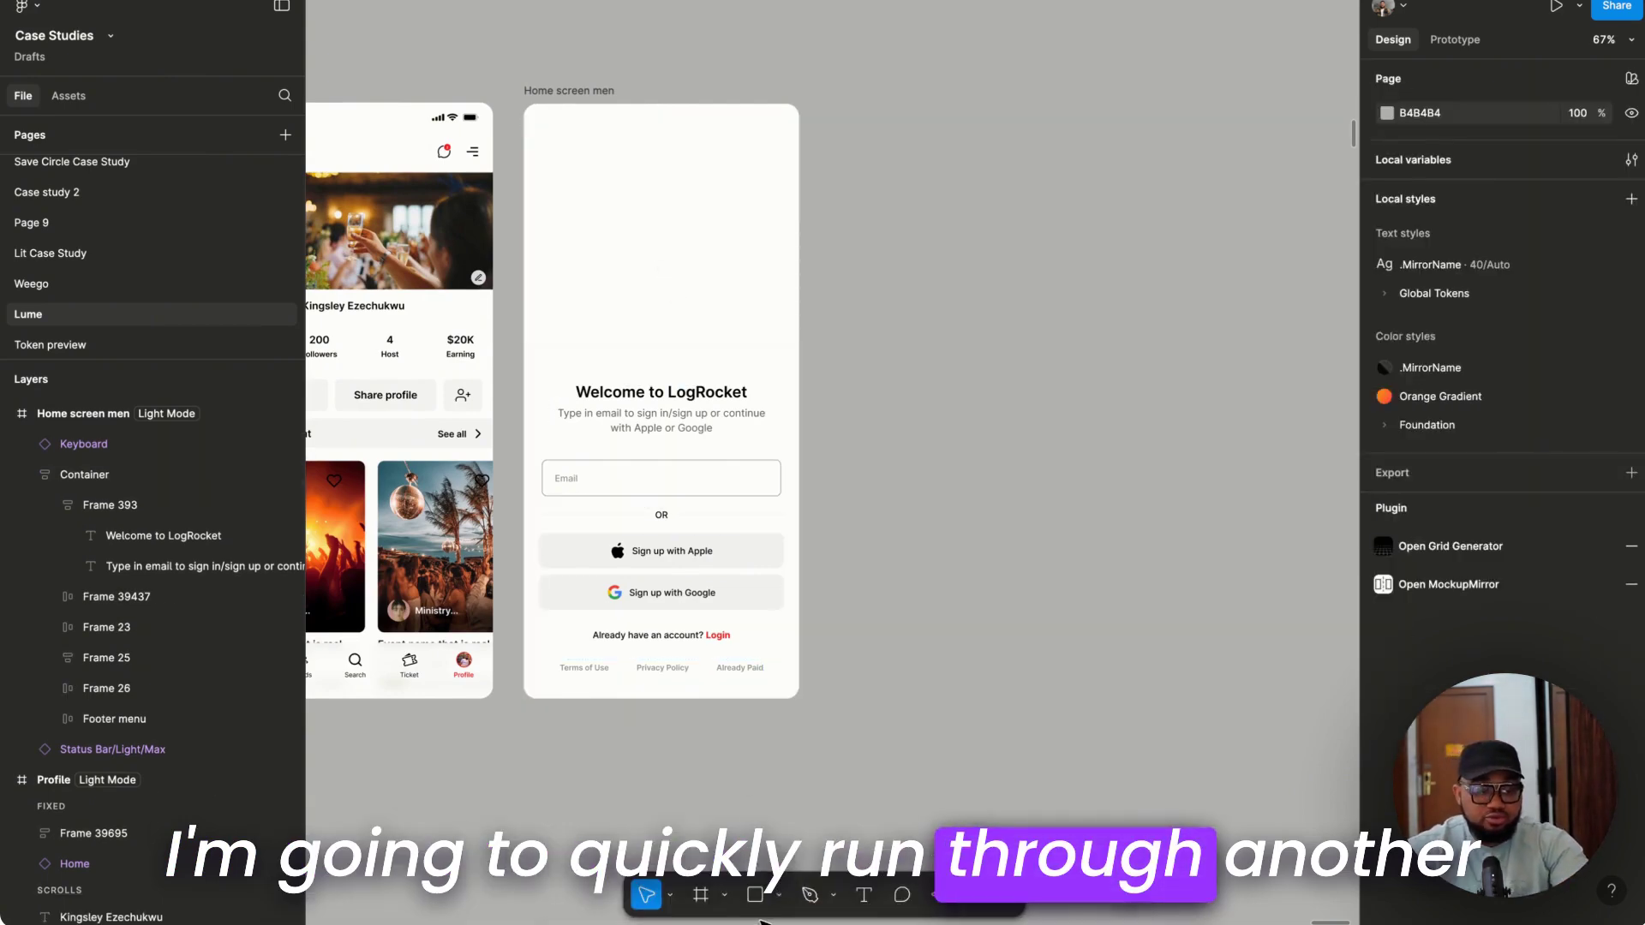
- Run the Humaaans for Figma plugin and insert the illustration of the woman in a red jacket sitting on a ball
left_click(940, 894)
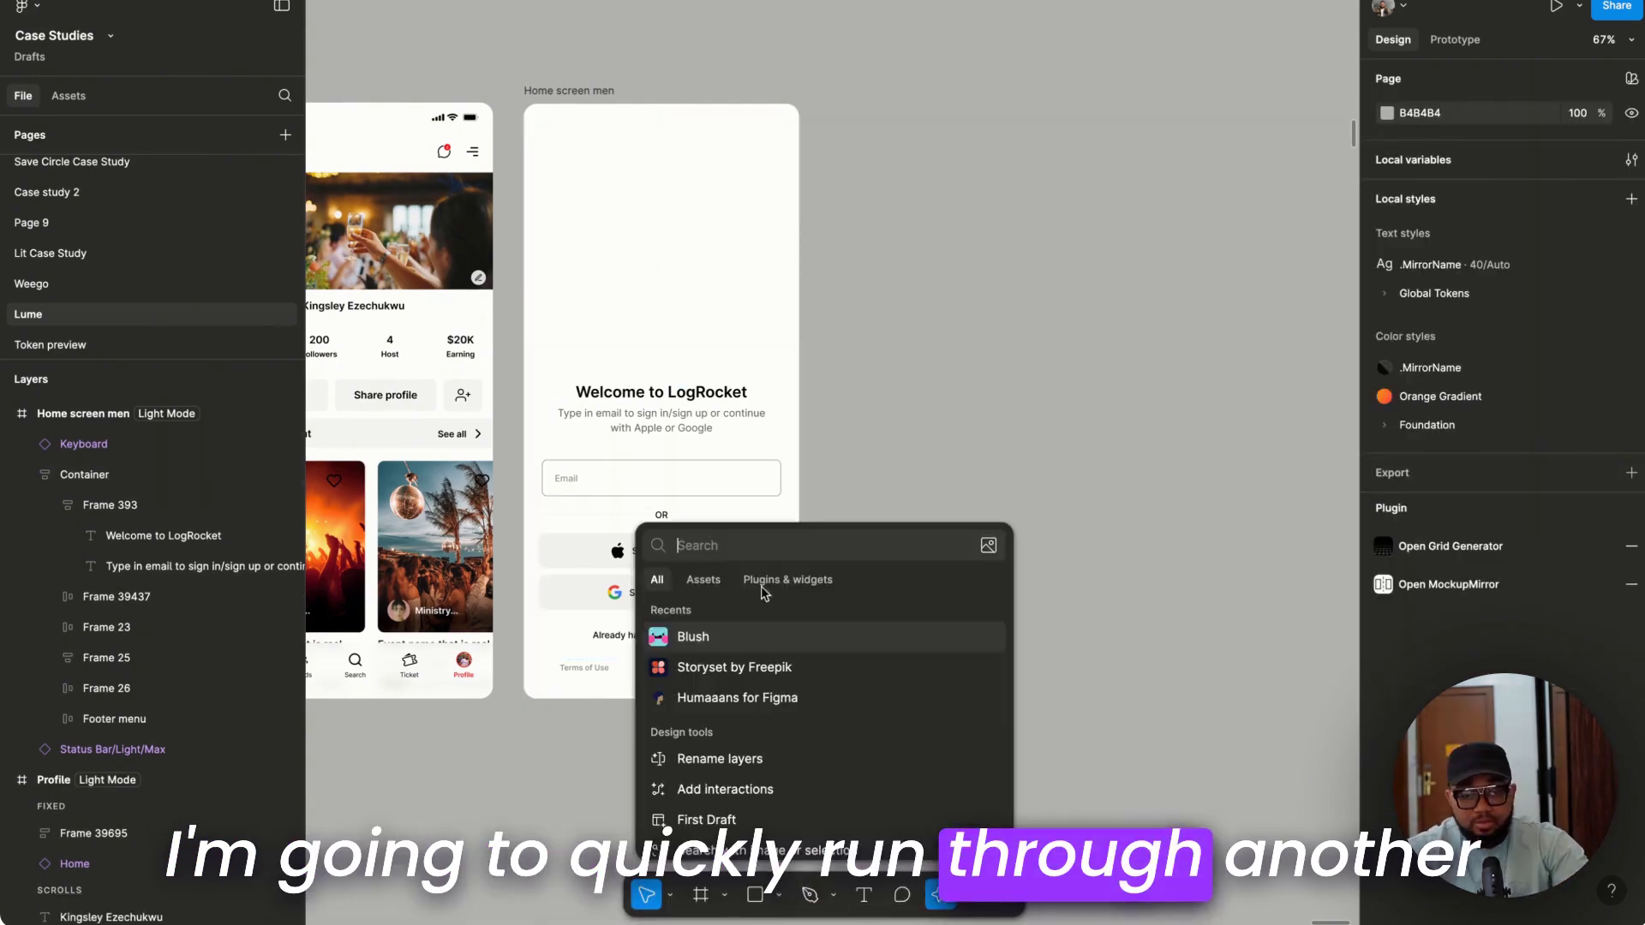
left_click(717, 696)
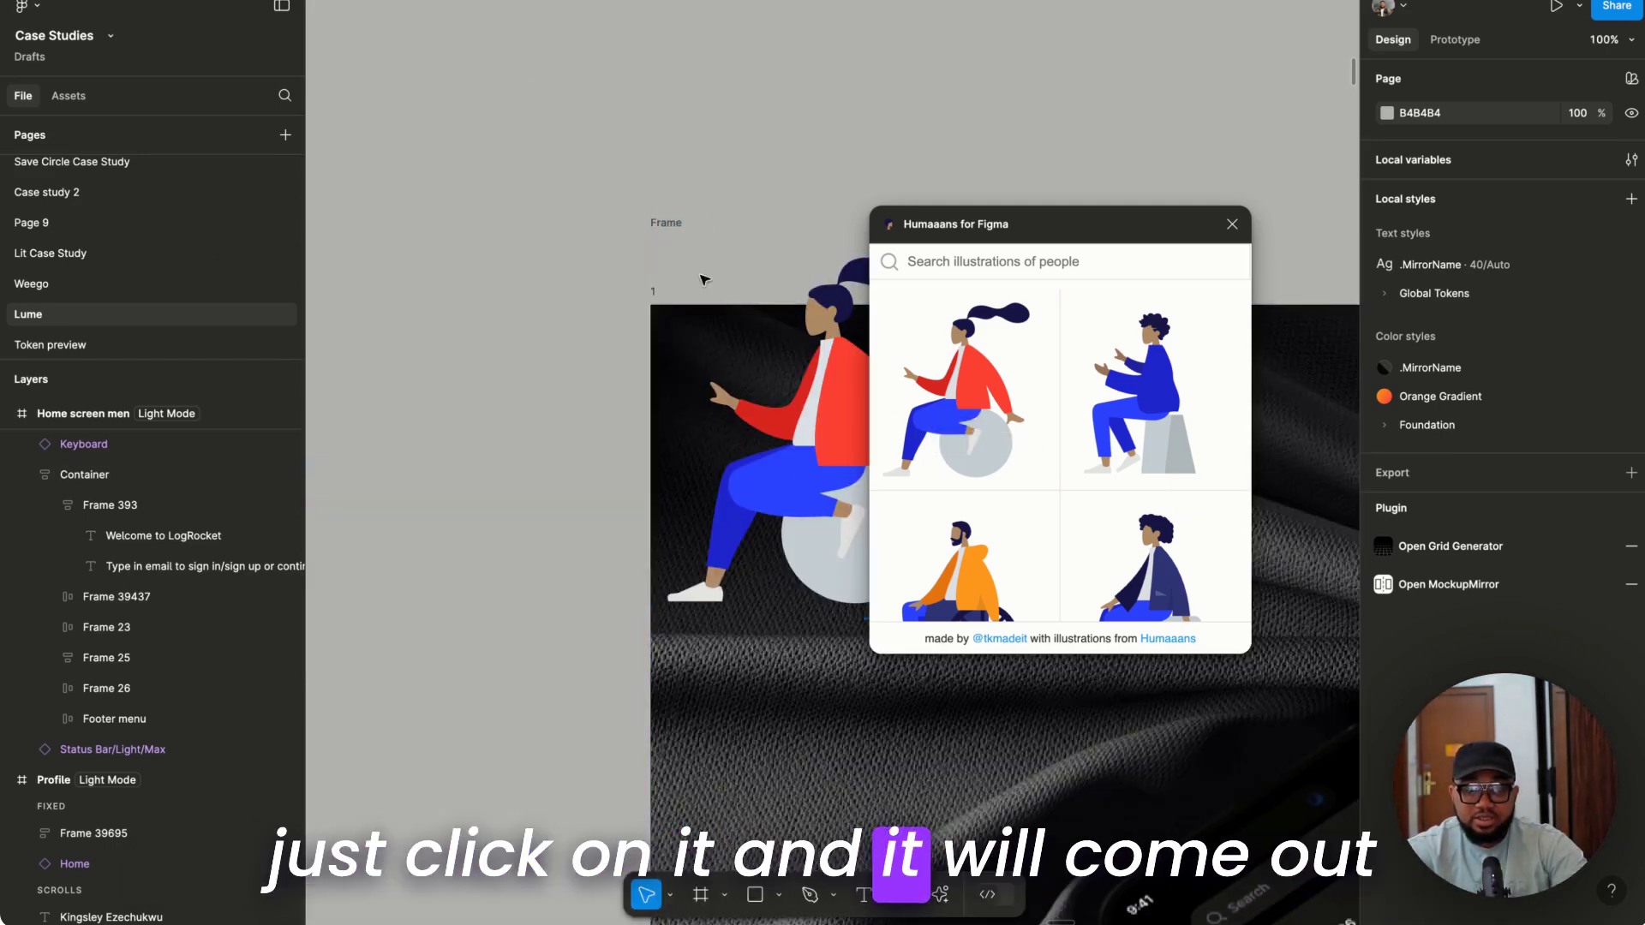
- Move the illustration of the woman in the red jacket into the Home screen men frame, above the welcome heading
left_click(808, 477)
left_click_drag(807, 478, 455, 364)
scroll(488, 260, "down", 5)
scroll(512, 269, "left", 4)
scroll(510, 263, "right", 12)
scroll(677, 300, "up", 3)
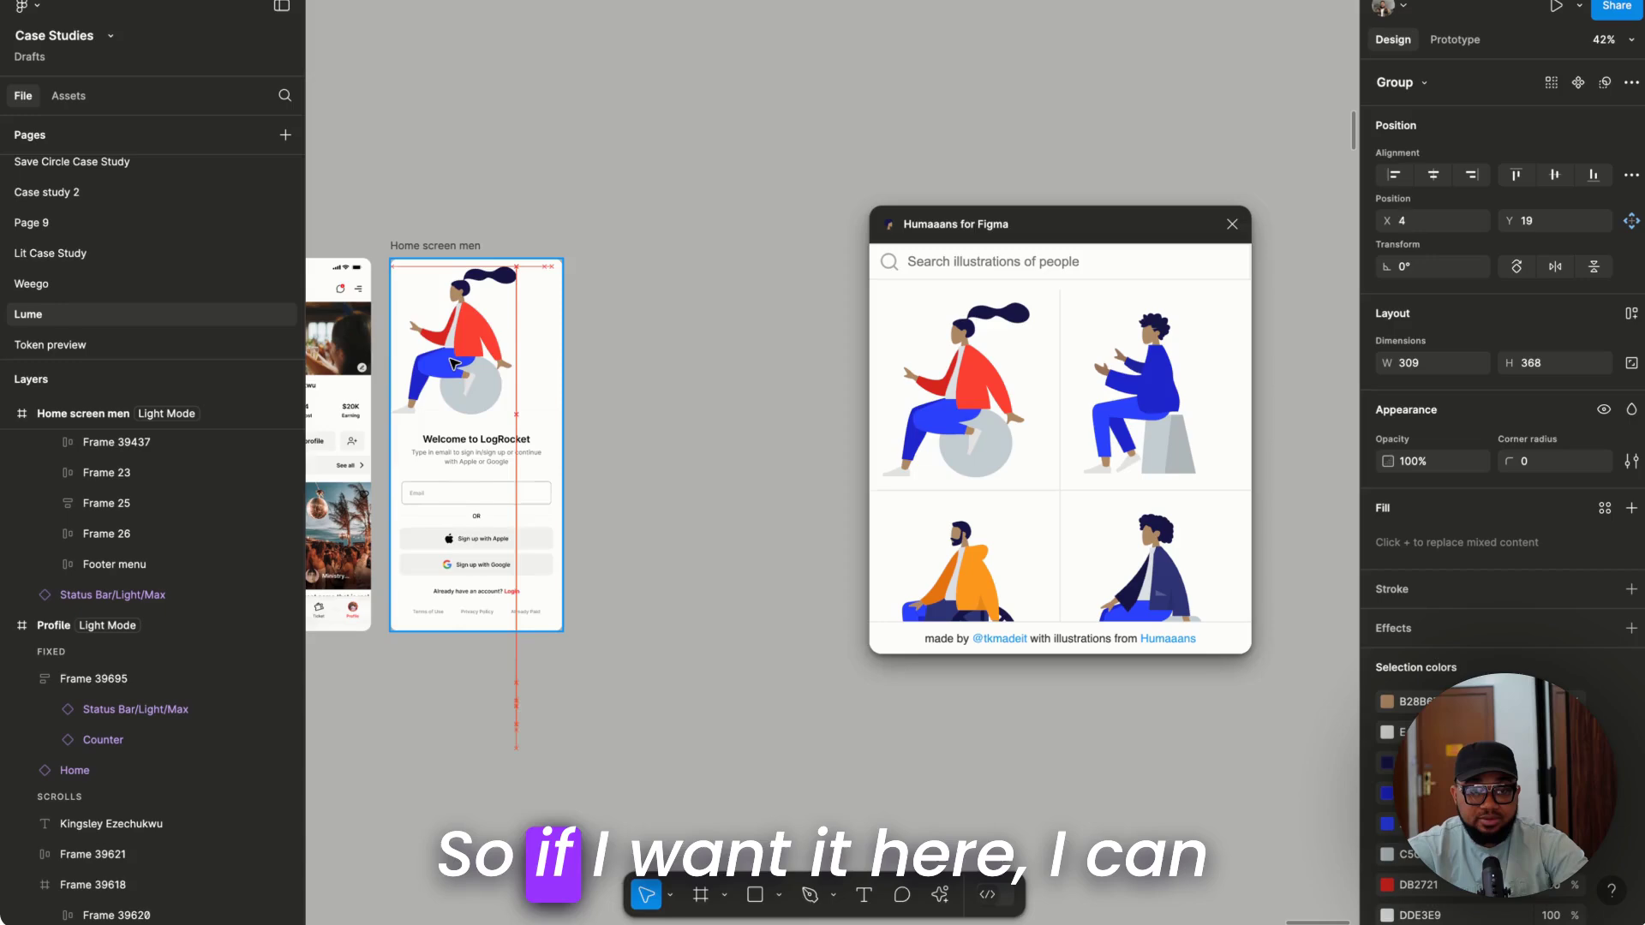
scroll(469, 363, "up", 5)
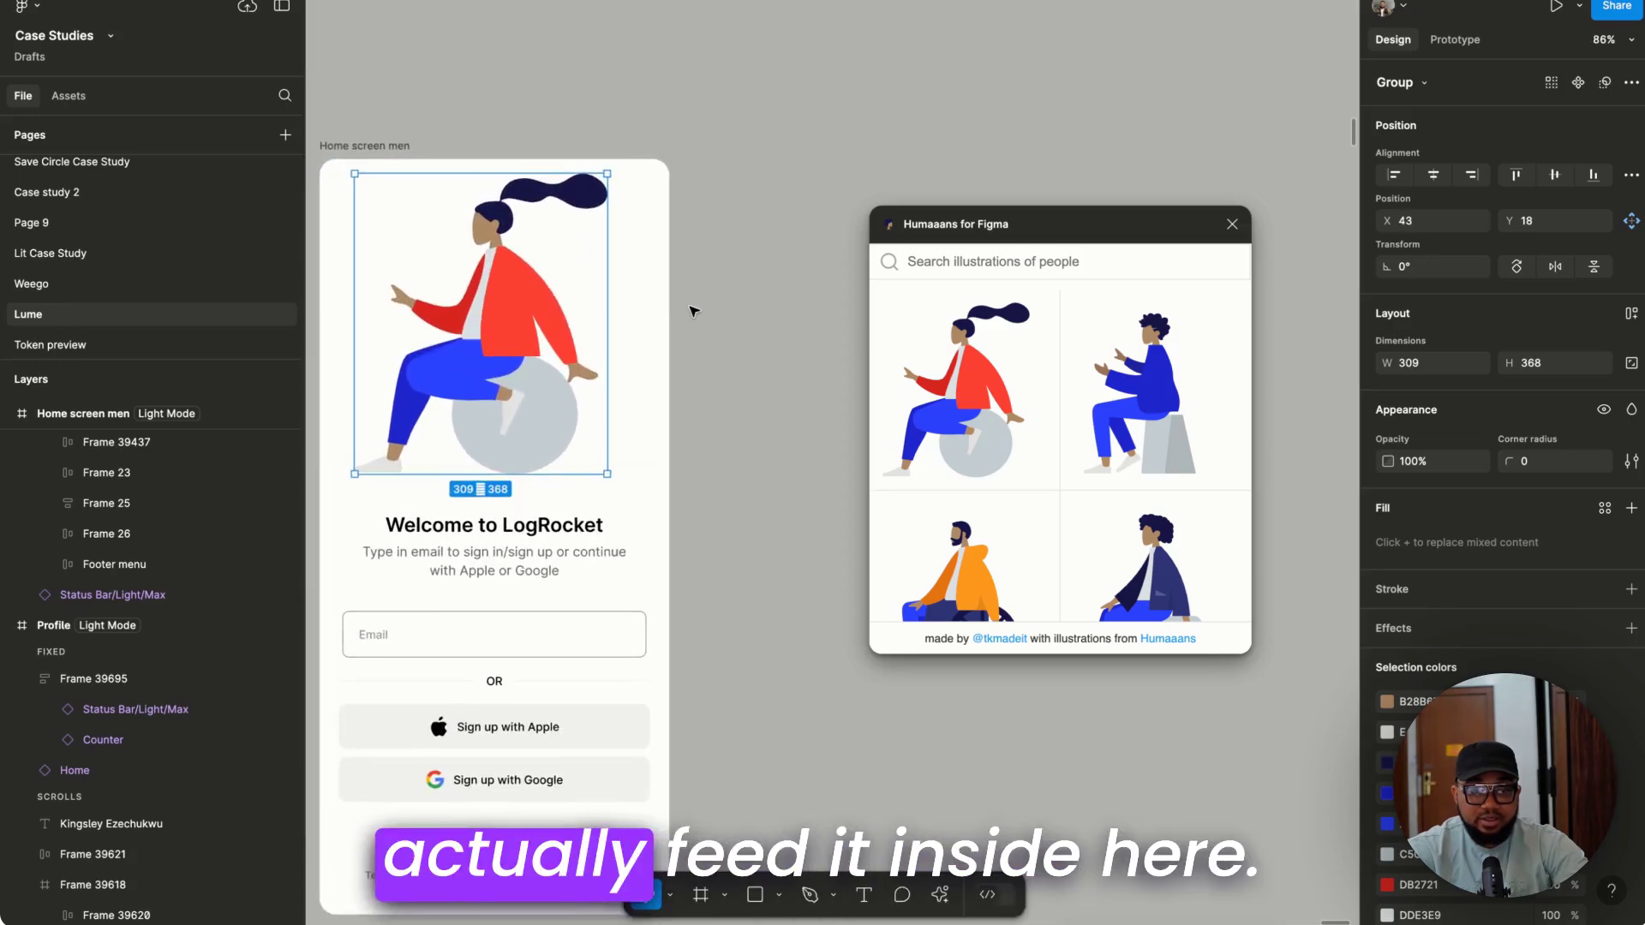
left_click(694, 311)
- Delete the illustration of the woman in the red jacket from the Home screen men frame
scroll(694, 311, "left", 2)
scroll(694, 311, "down", 2)
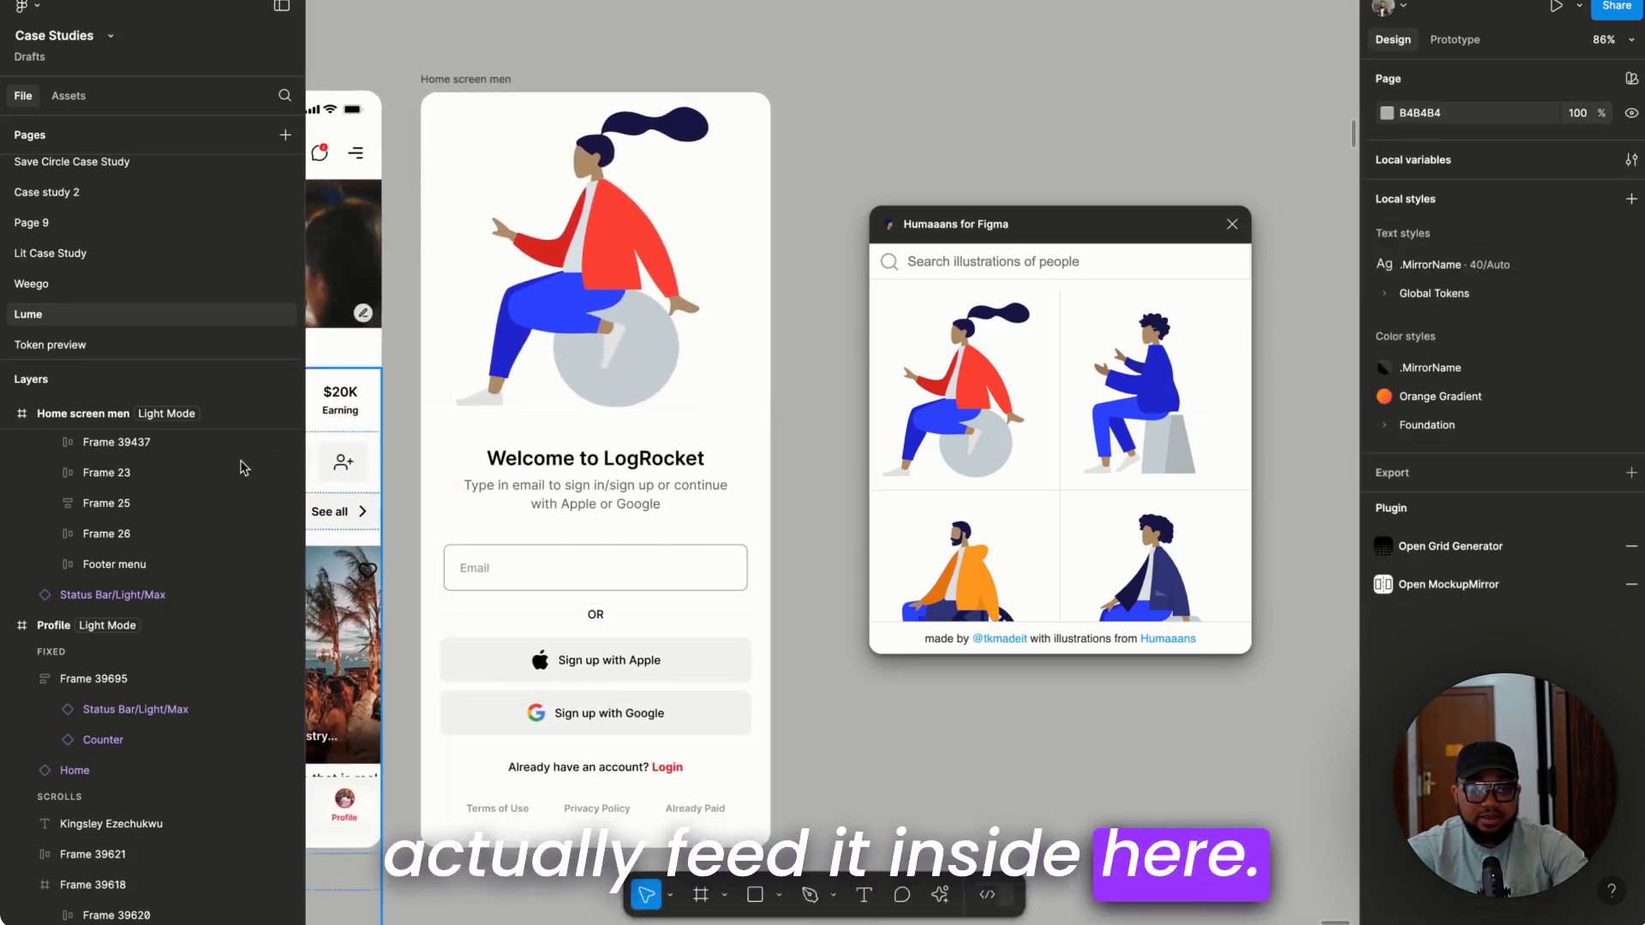
left_click(623, 275)
key("Delete")
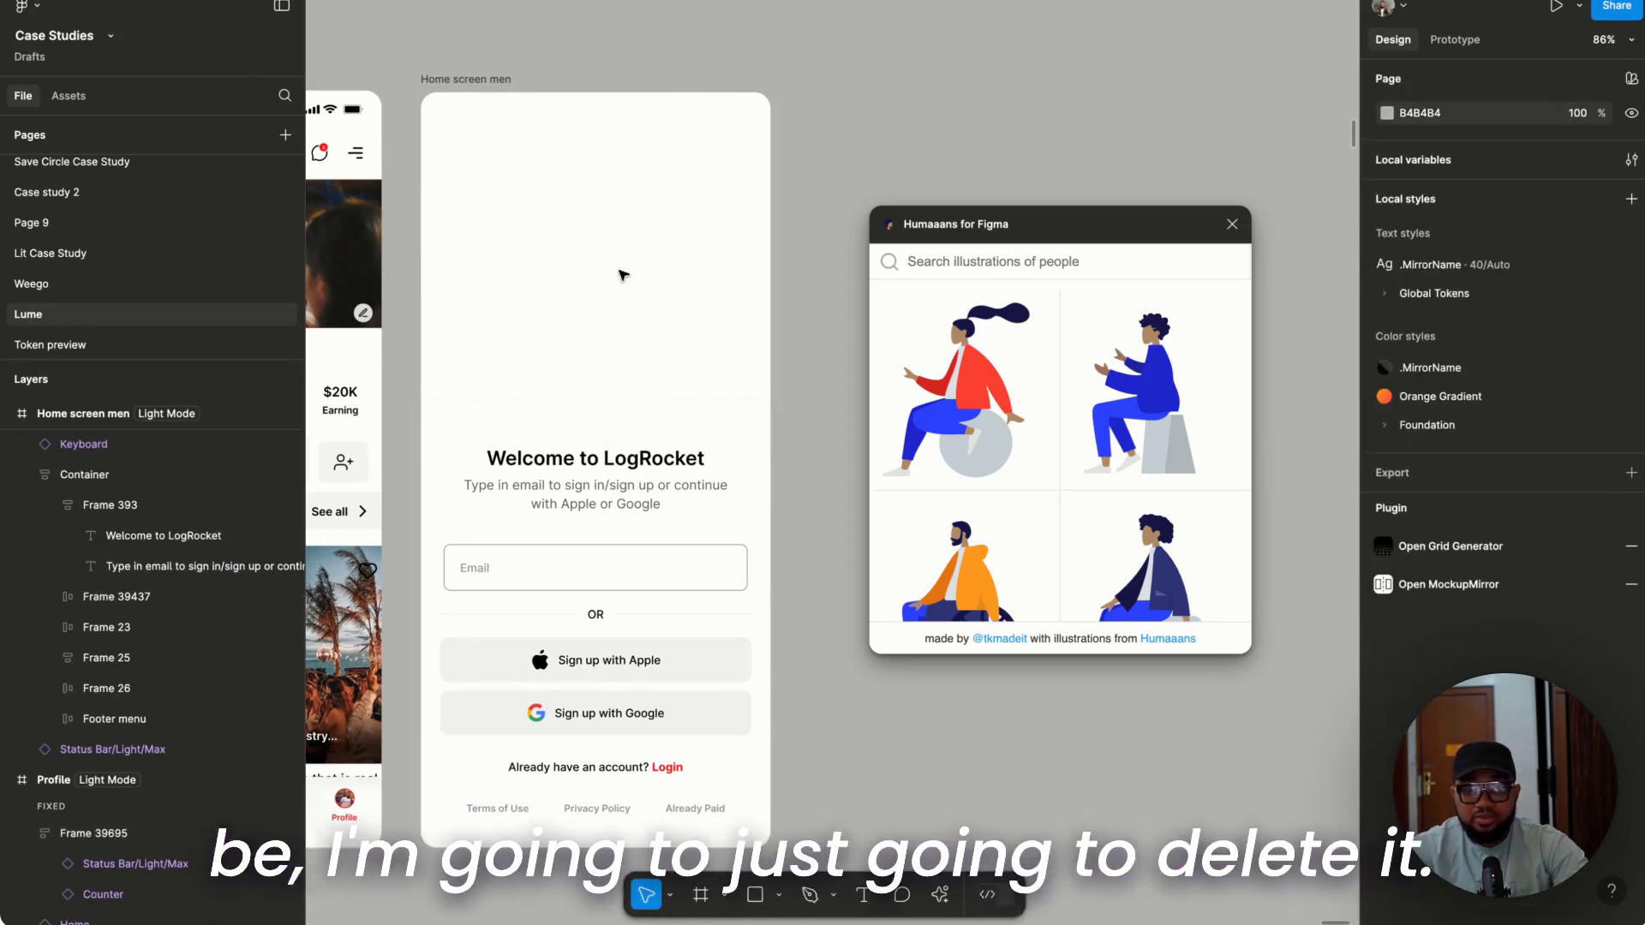
- Insert the Humaaans illustration of the person in blue sitting on a gray block
scroll(1080, 418, "down", 1)
scroll(819, 393, "right", 2)
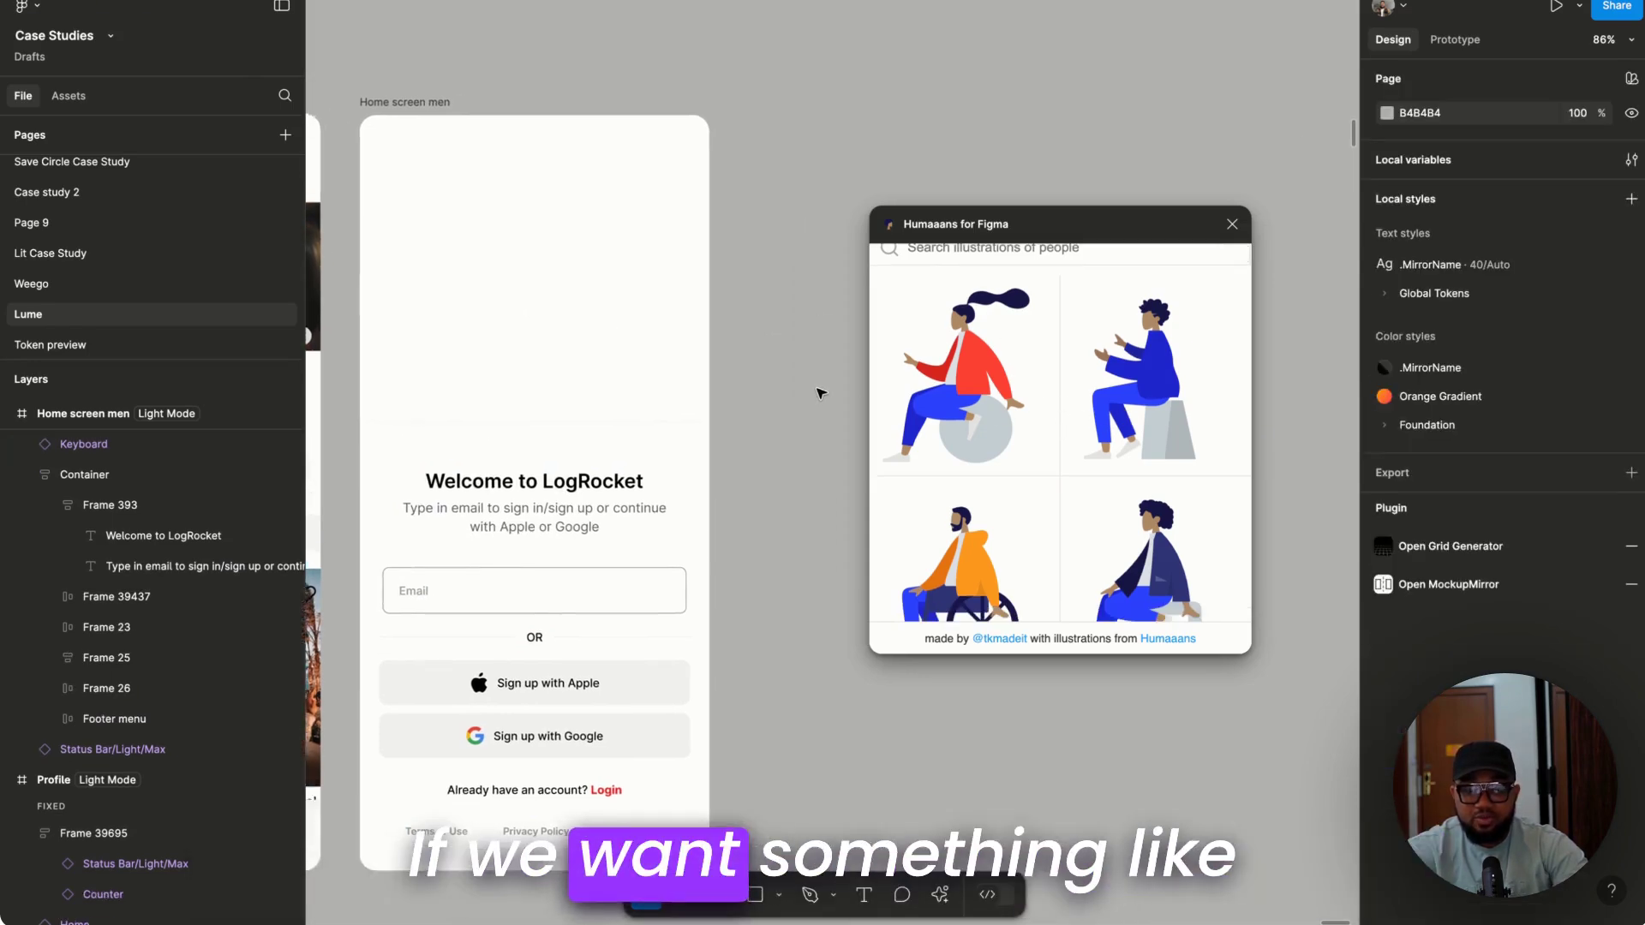
left_click(1157, 388)
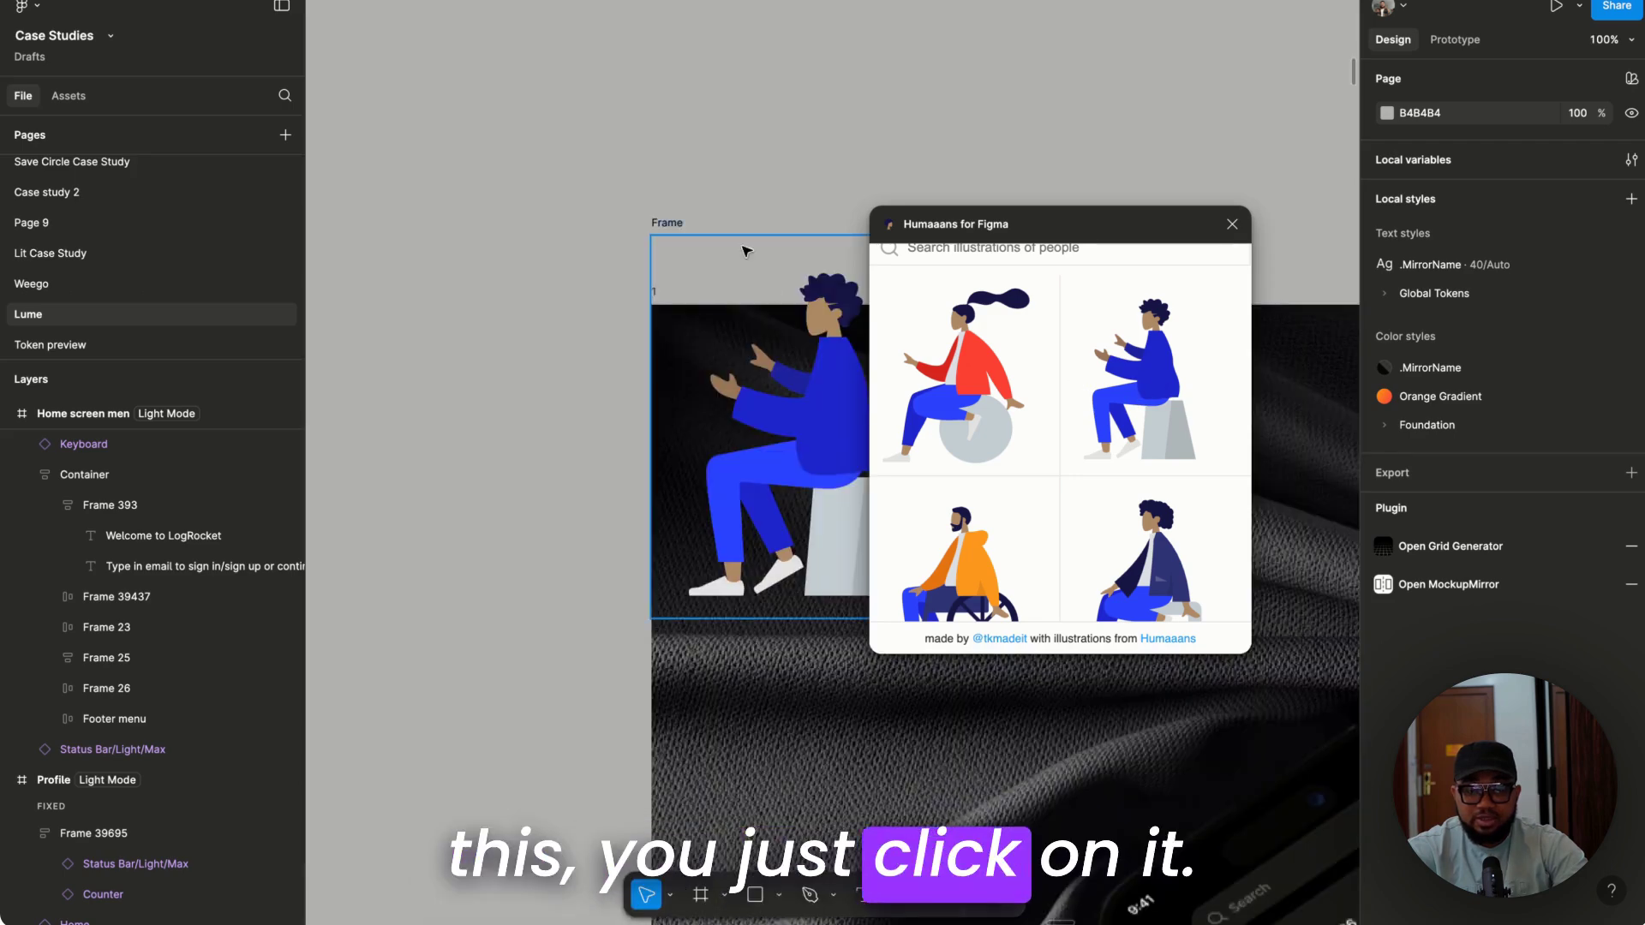
- Move the illustration of the person in blue sitting on a gray block into the Home screen men frame, above the welcome heading
scroll(657, 184, "down", 5)
left_click_drag(676, 225, 658, 174)
scroll(656, 183, "right", 5)
scroll(655, 184, "down", 7)
scroll(665, 176, "up", 6)
scroll(700, 274, "up", 2)
left_click_drag(725, 300, 723, 301)
scroll(723, 301, "right", 3)
scroll(723, 301, "down", 2)
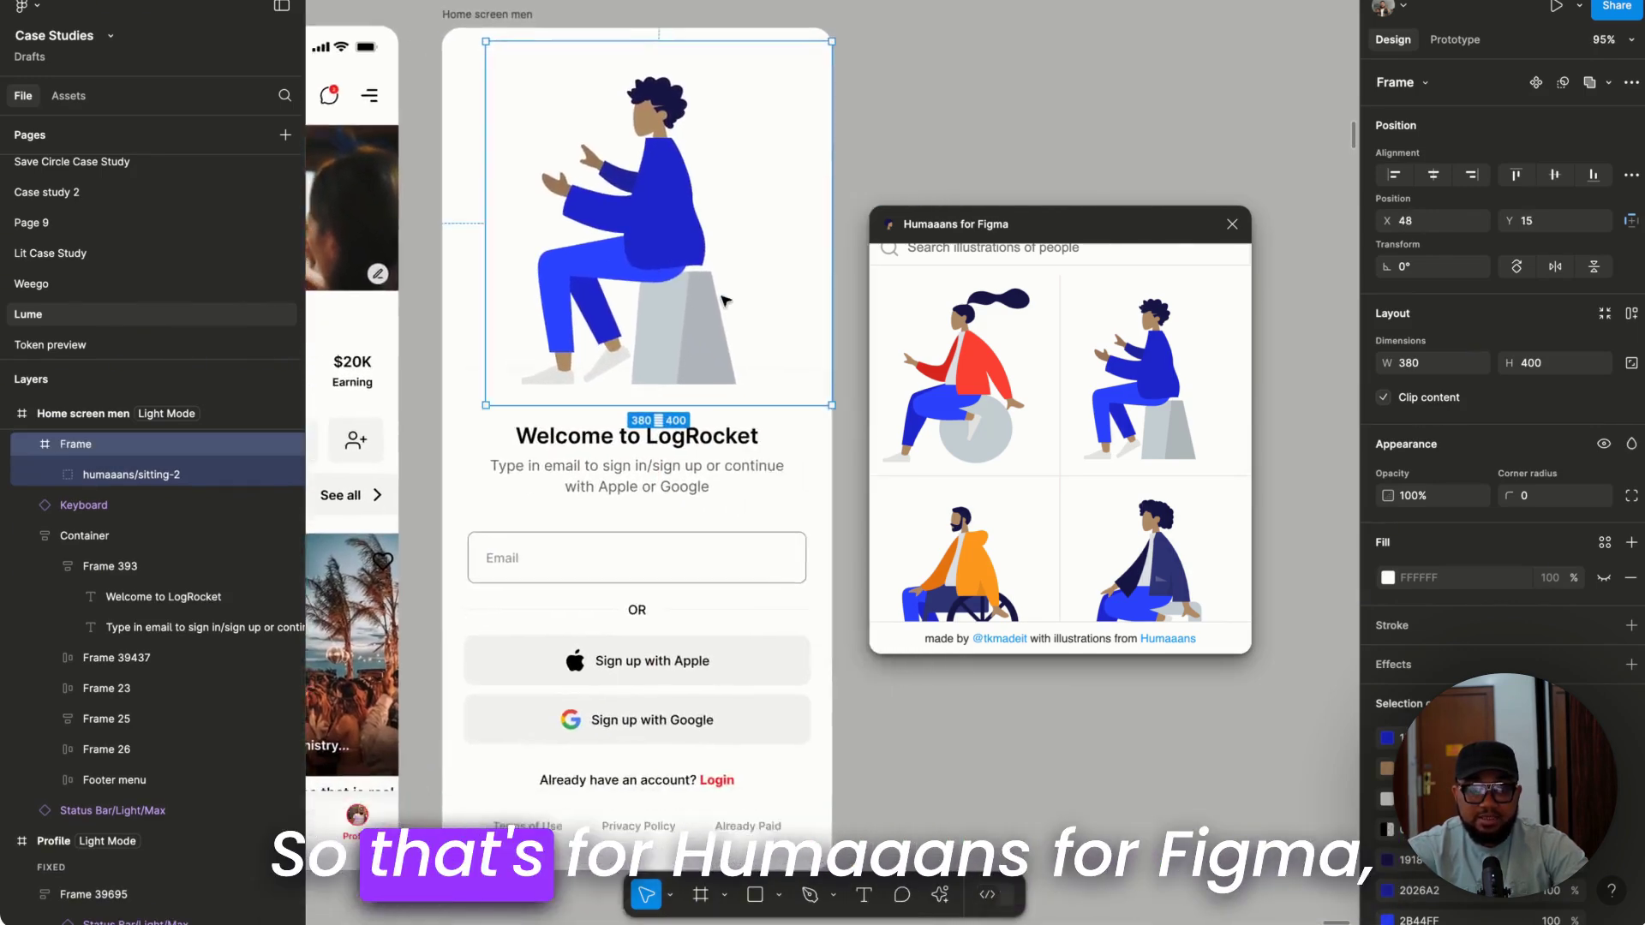
left_click(836, 263)
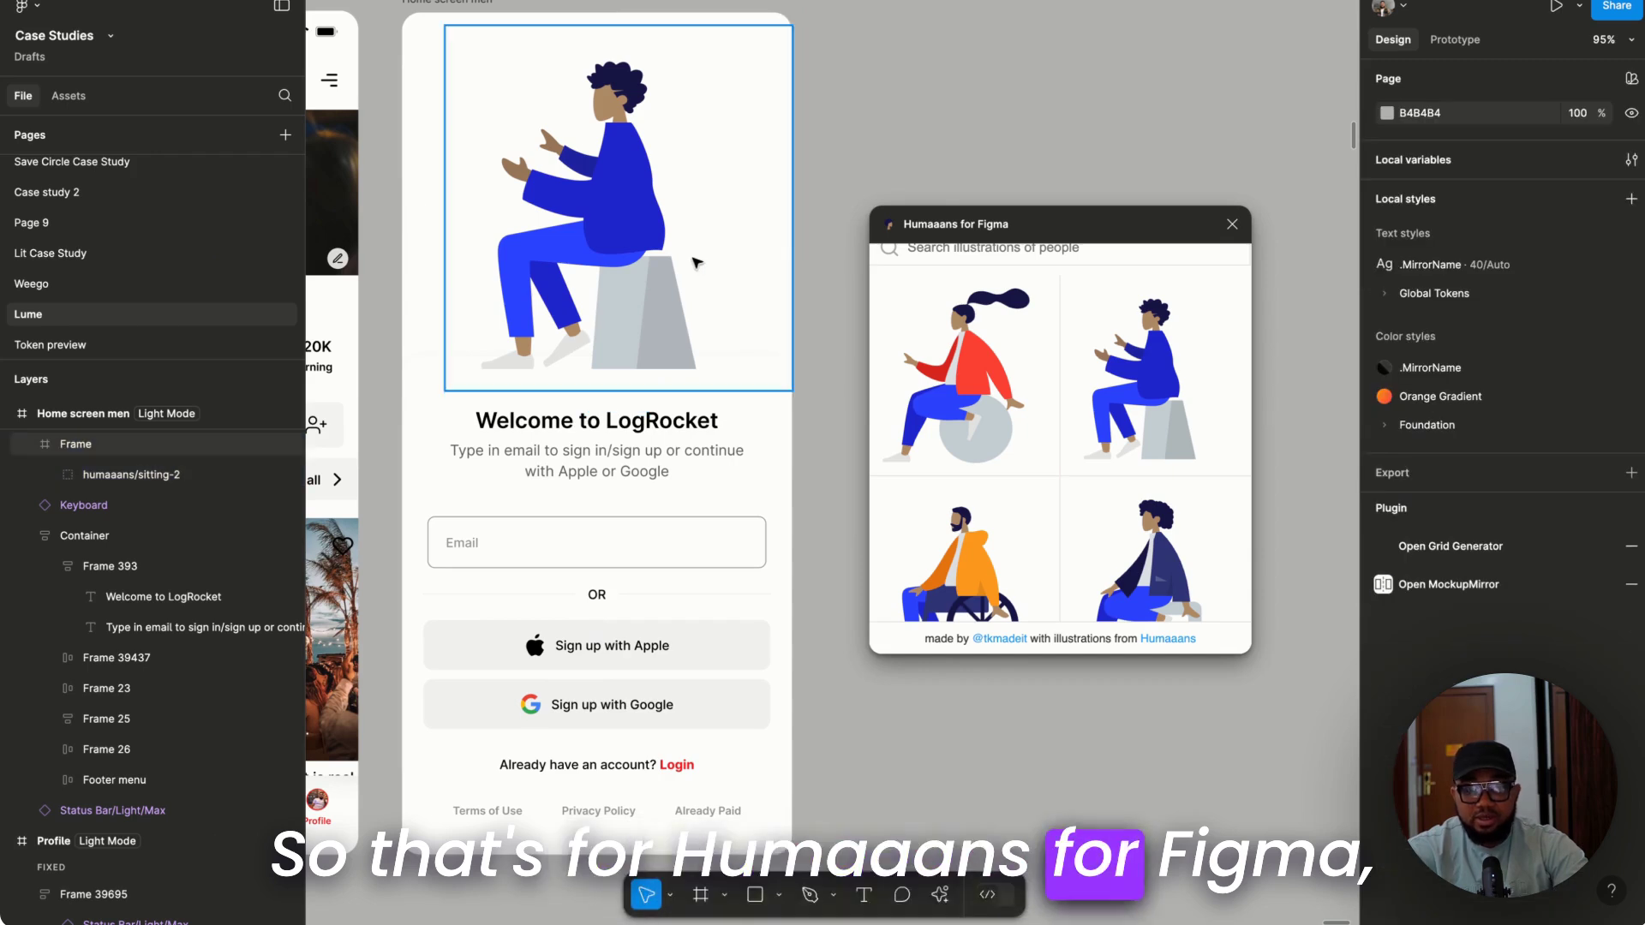
- Browse the Humaaans library through its sitting and walking figures and separate body parts
scroll(1079, 451, "down", 10)
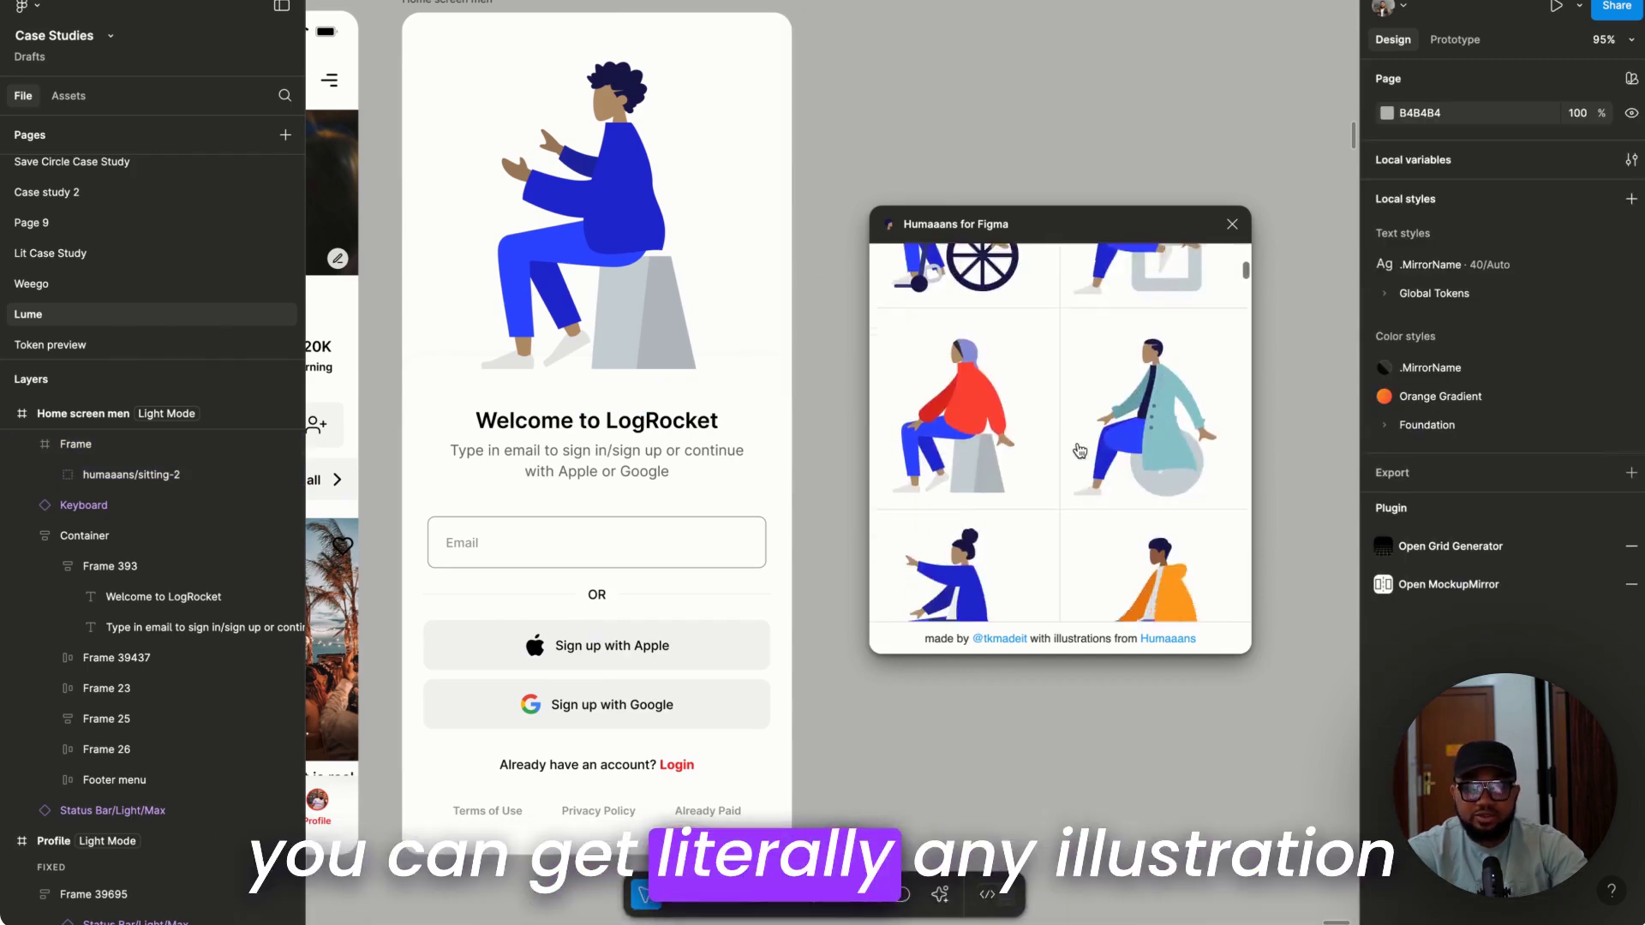
scroll(1080, 451, "down", 10)
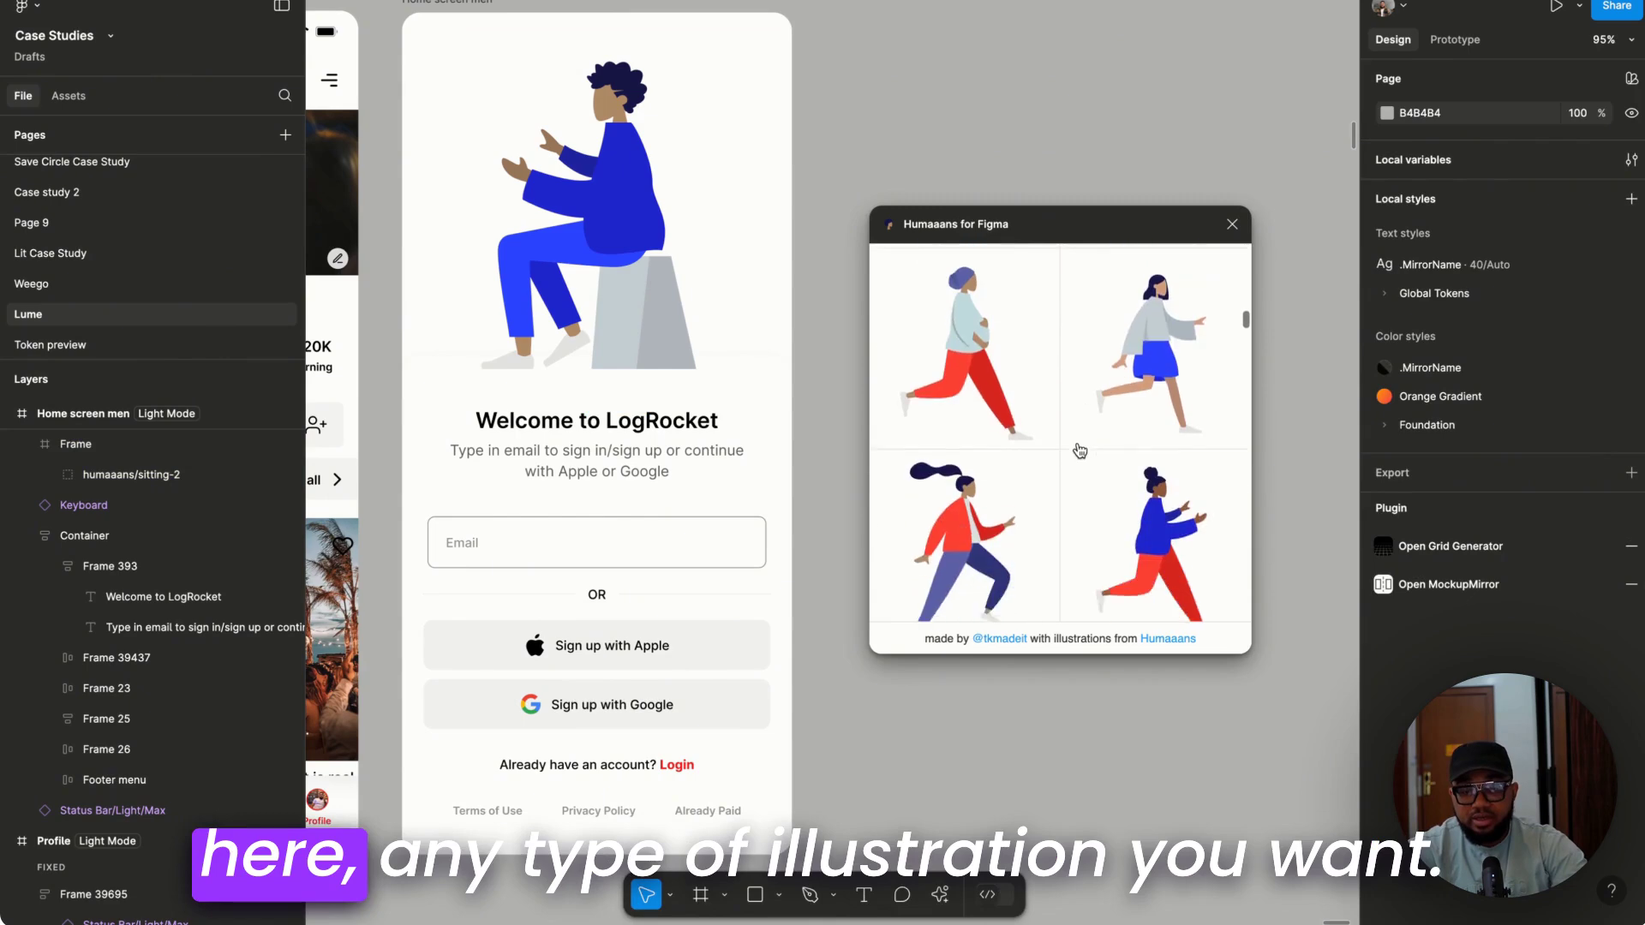
scroll(1080, 452, "down", 5)
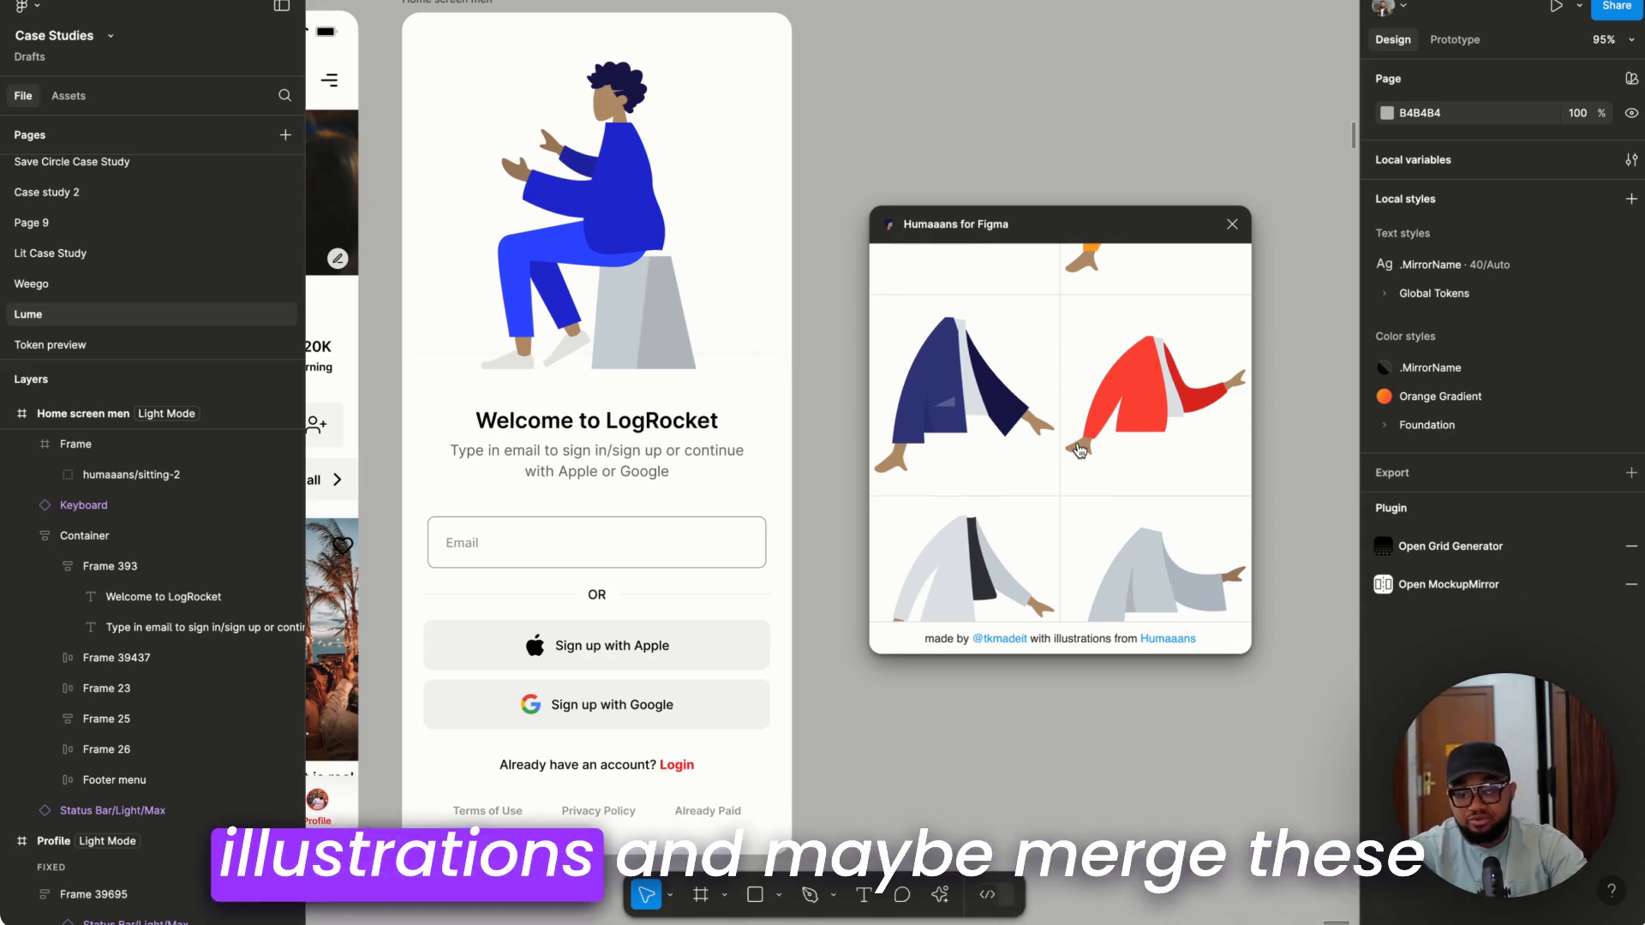
scroll(1079, 451, "up", 15)
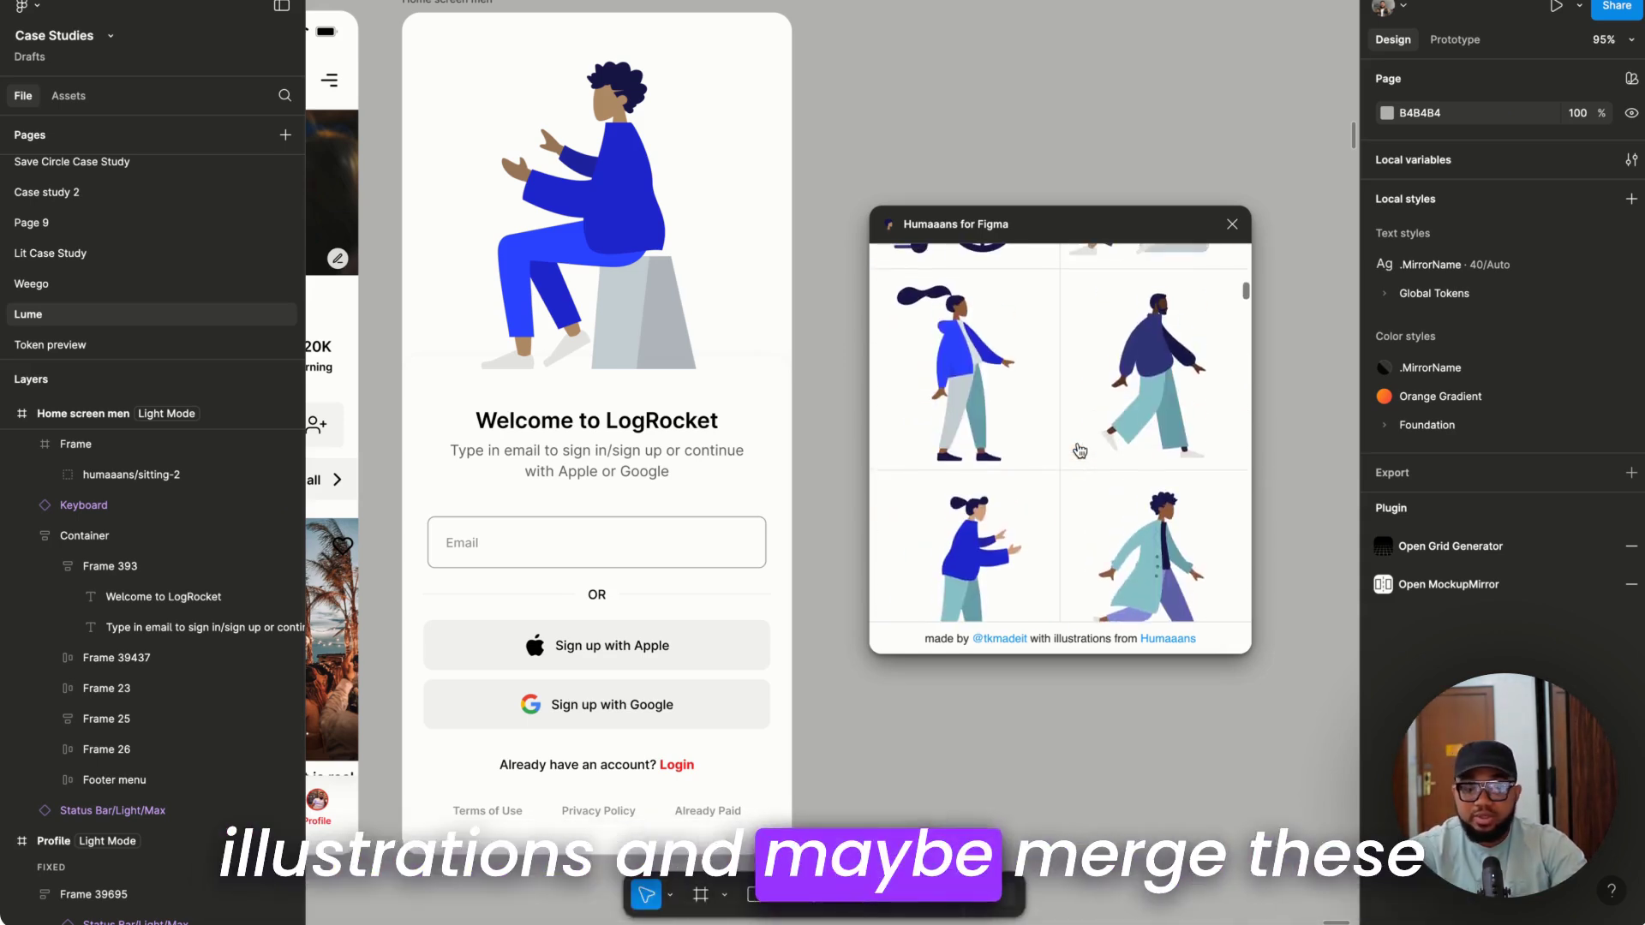
scroll(923, 396, "up", 3)
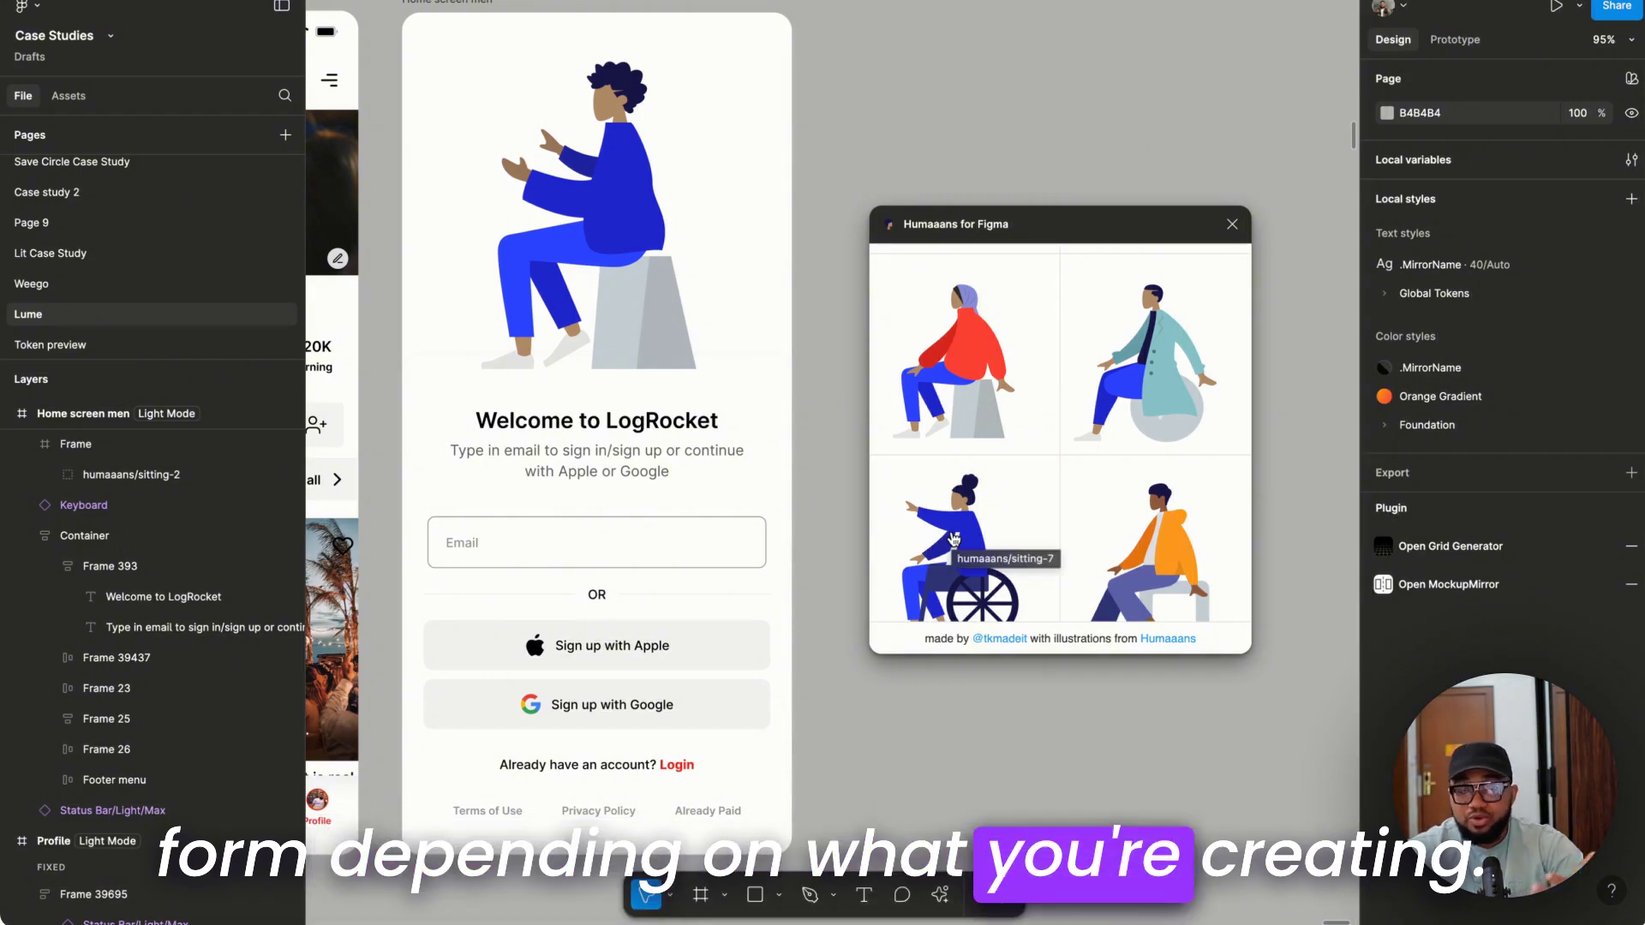
- Close the Humaaans plugin and delete the illustration of the person in blue from the Home screen men frame
left_click(1232, 223)
left_click(663, 215)
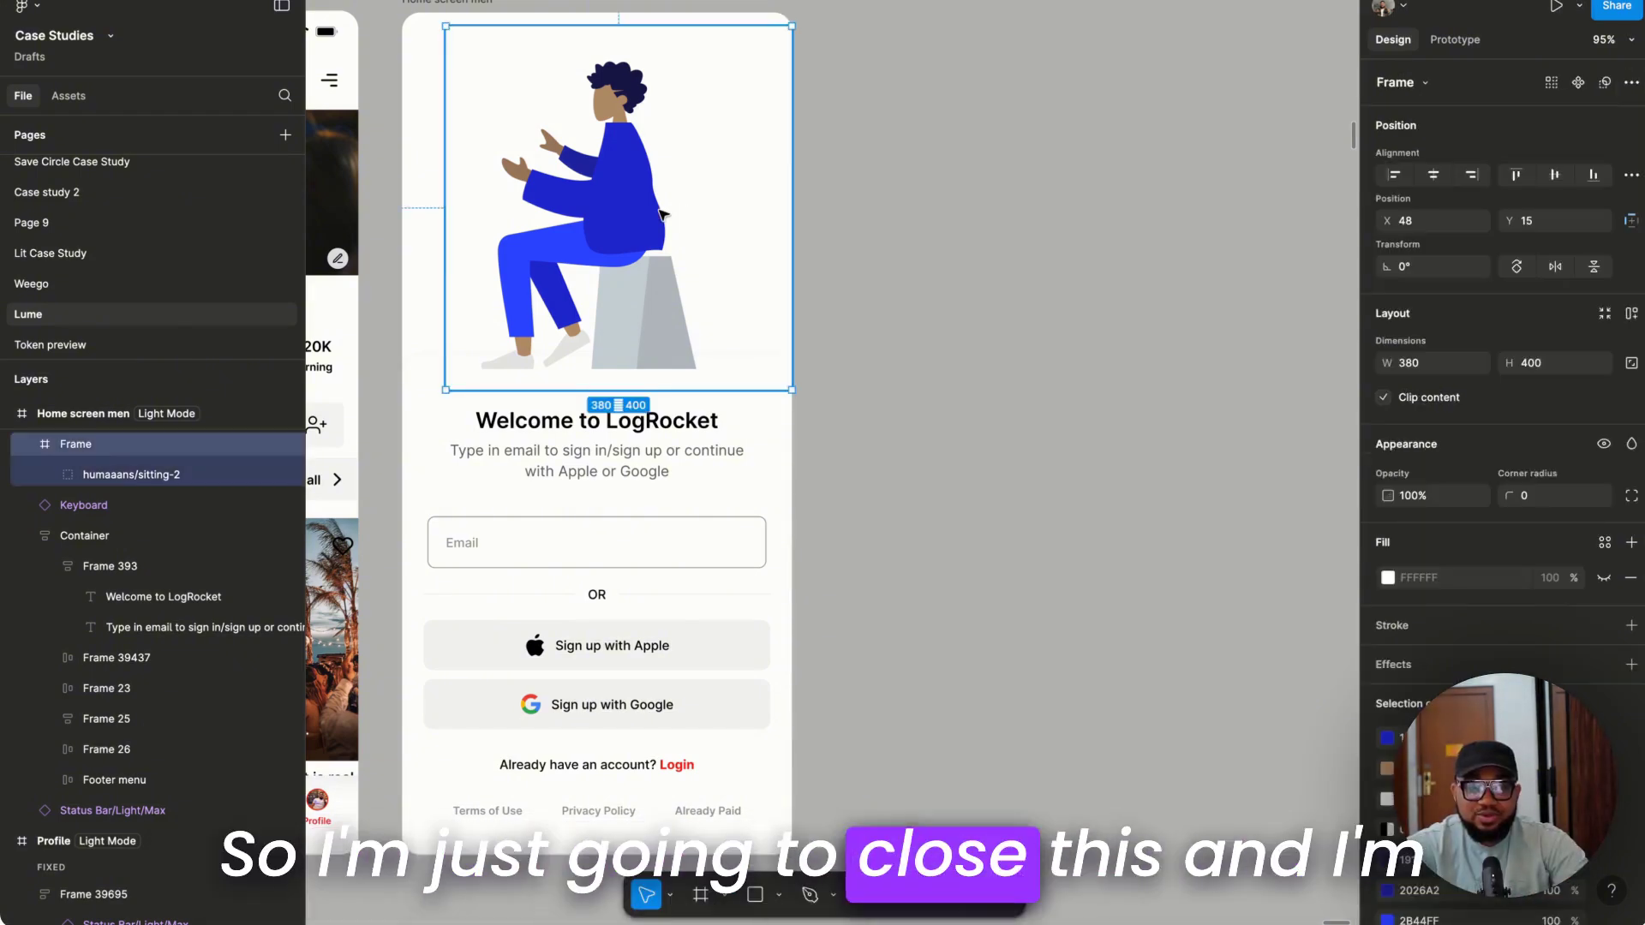
key("Delete")
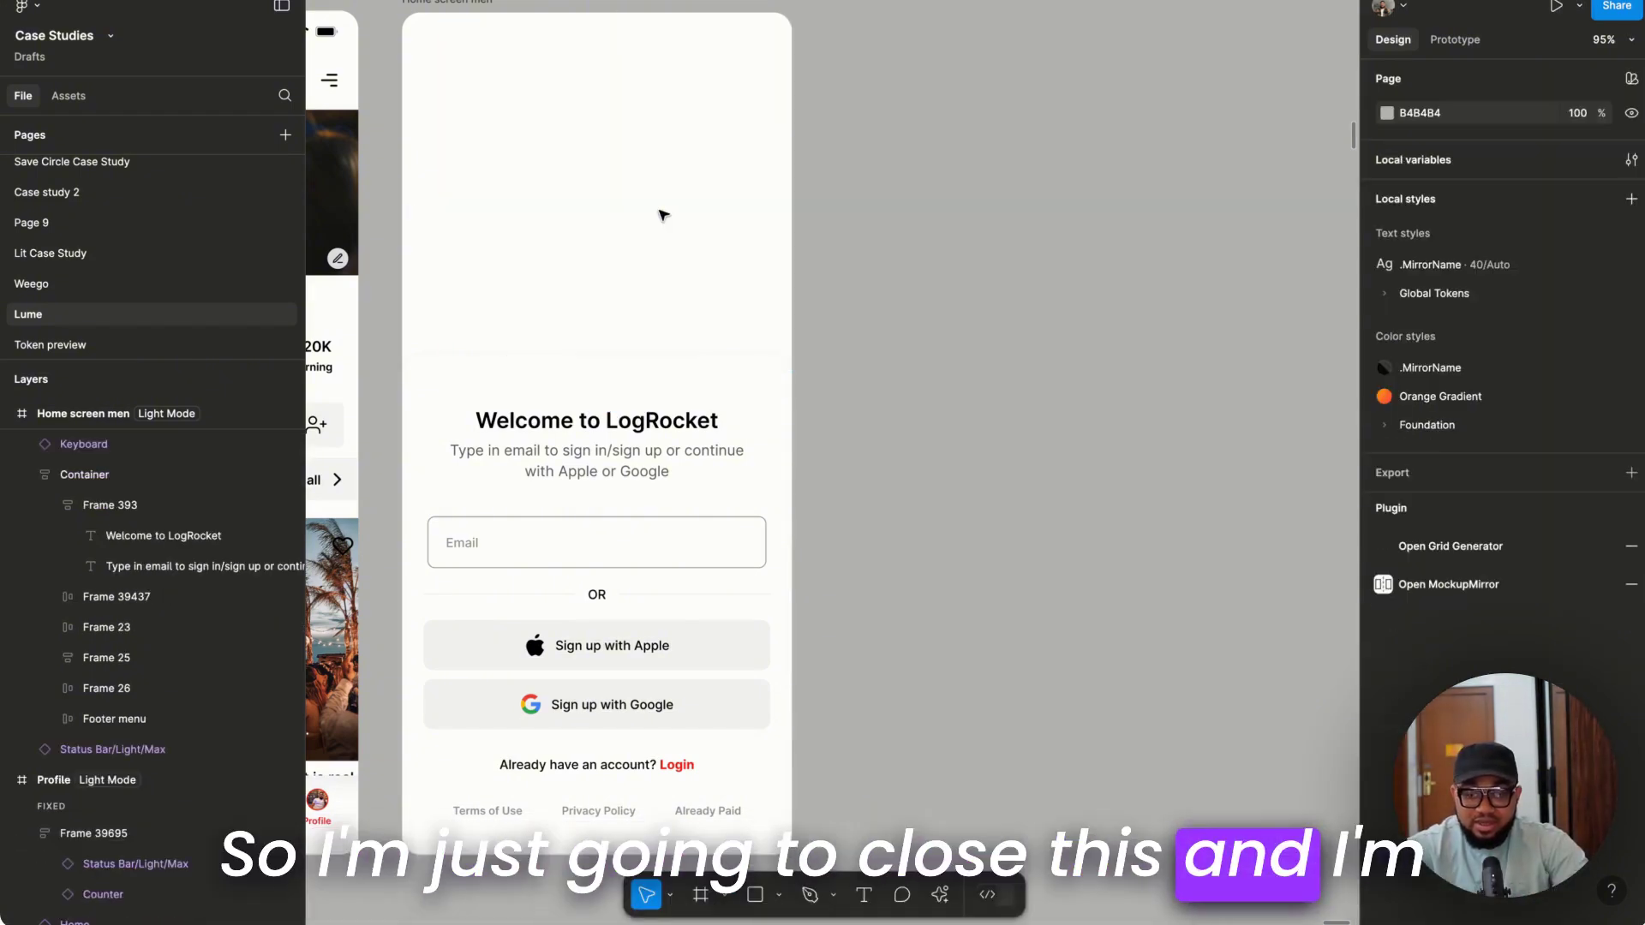
- Run the Storyset by Freepik plugin and place its window beside the Home screen men frame
left_click(937, 895)
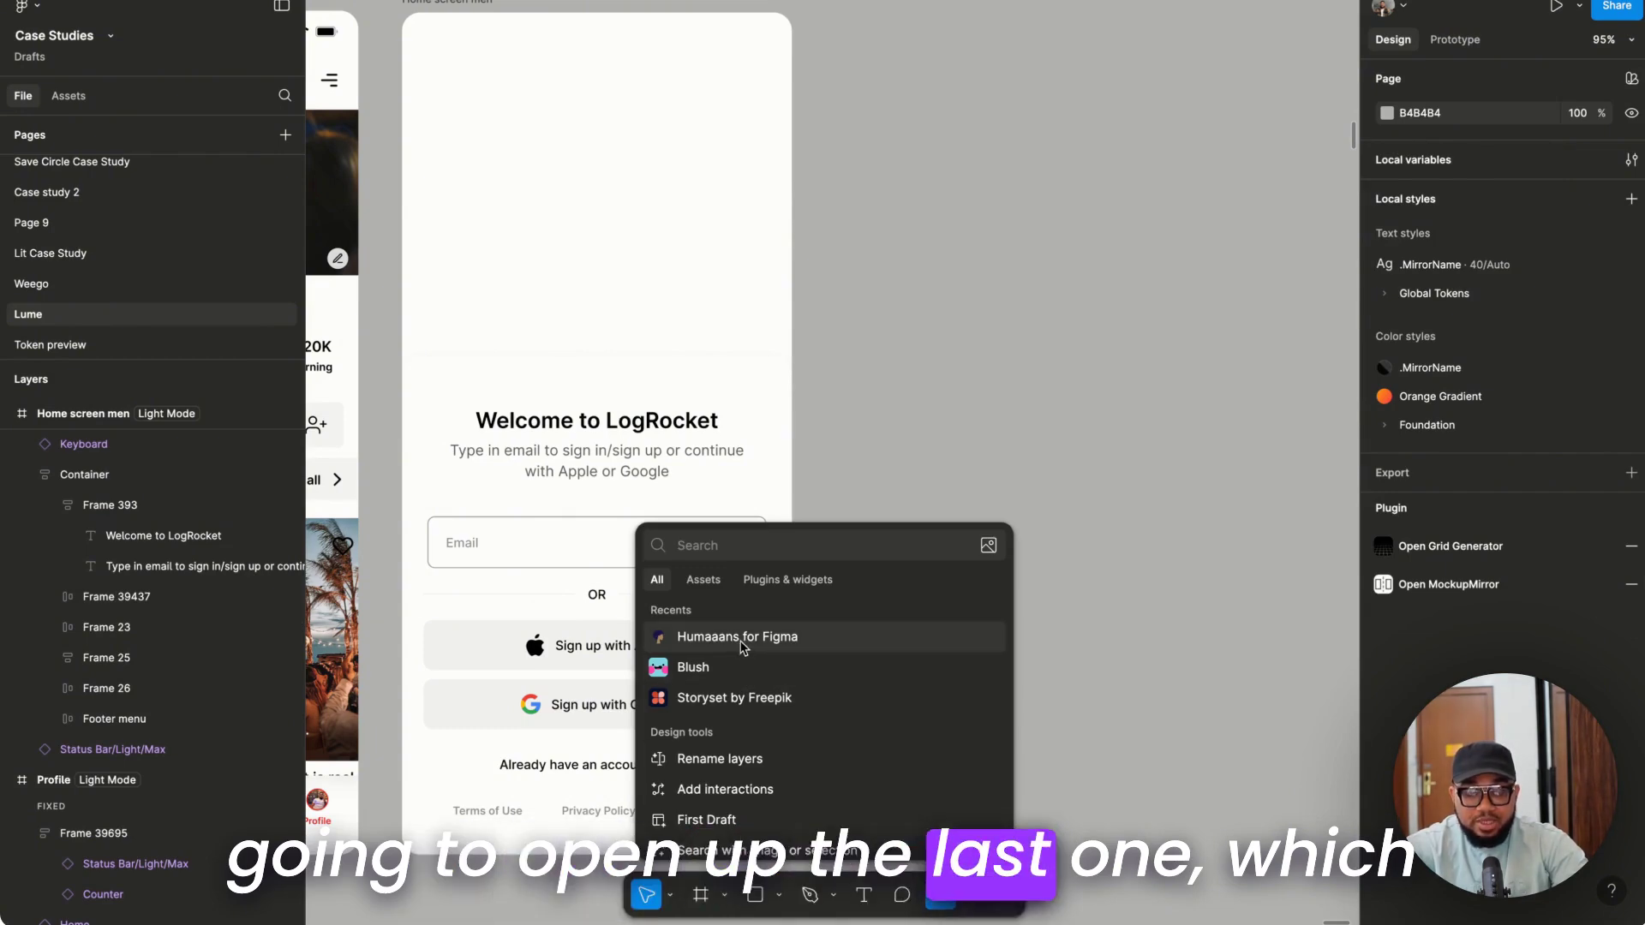
left_click(733, 699)
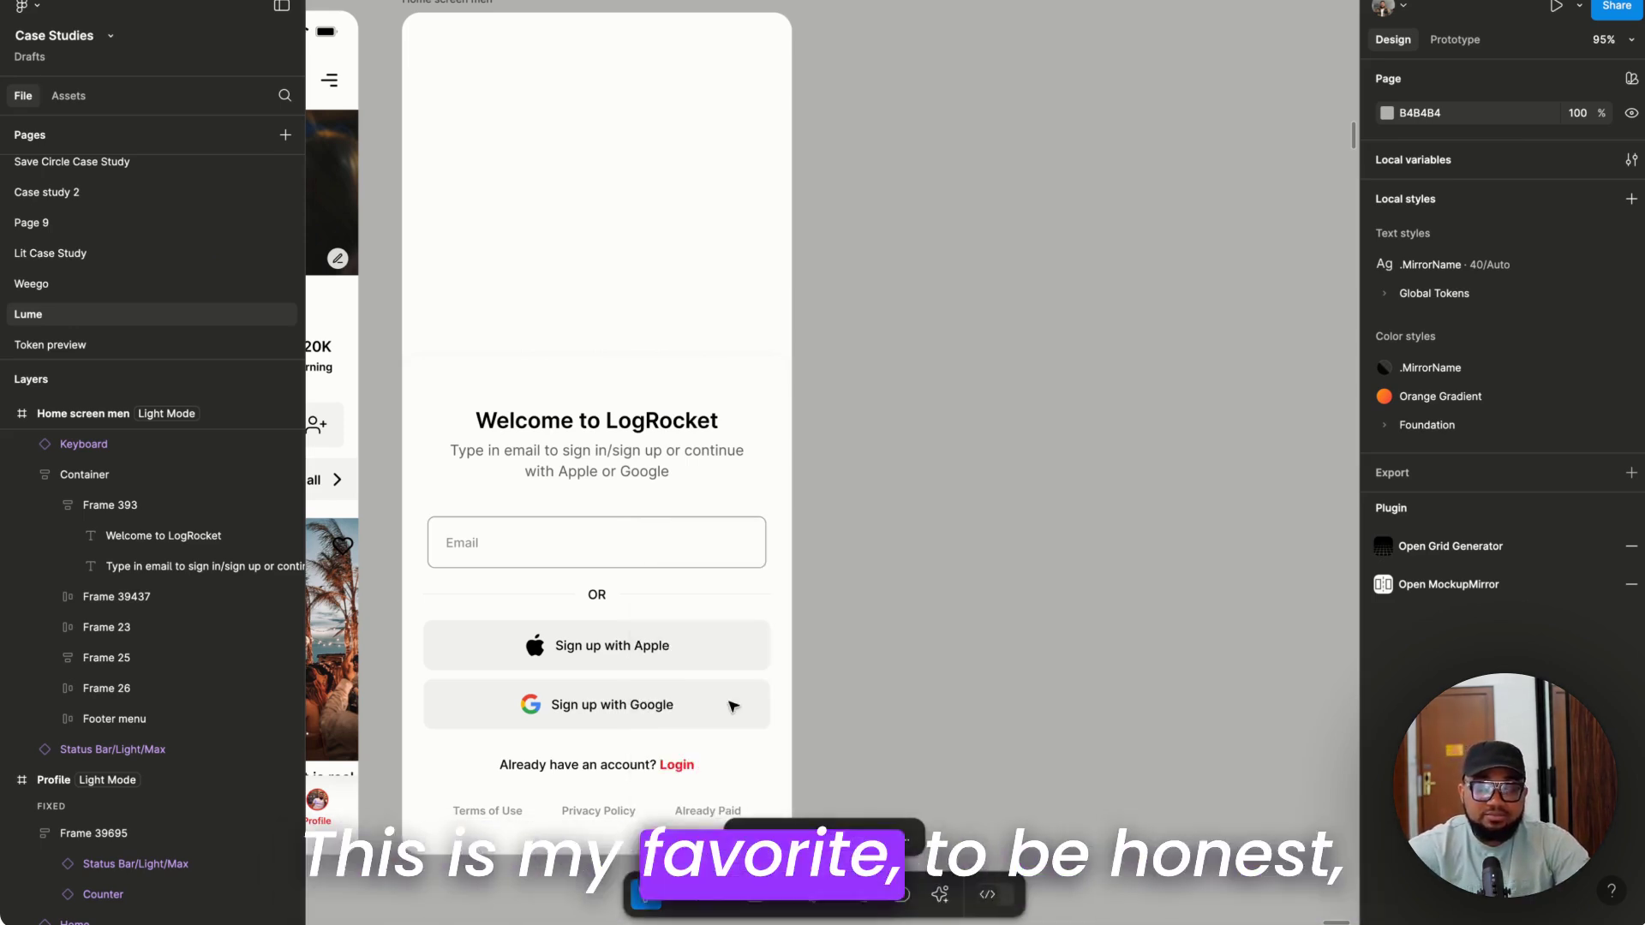
left_click_drag(762, 148, 1011, 95)
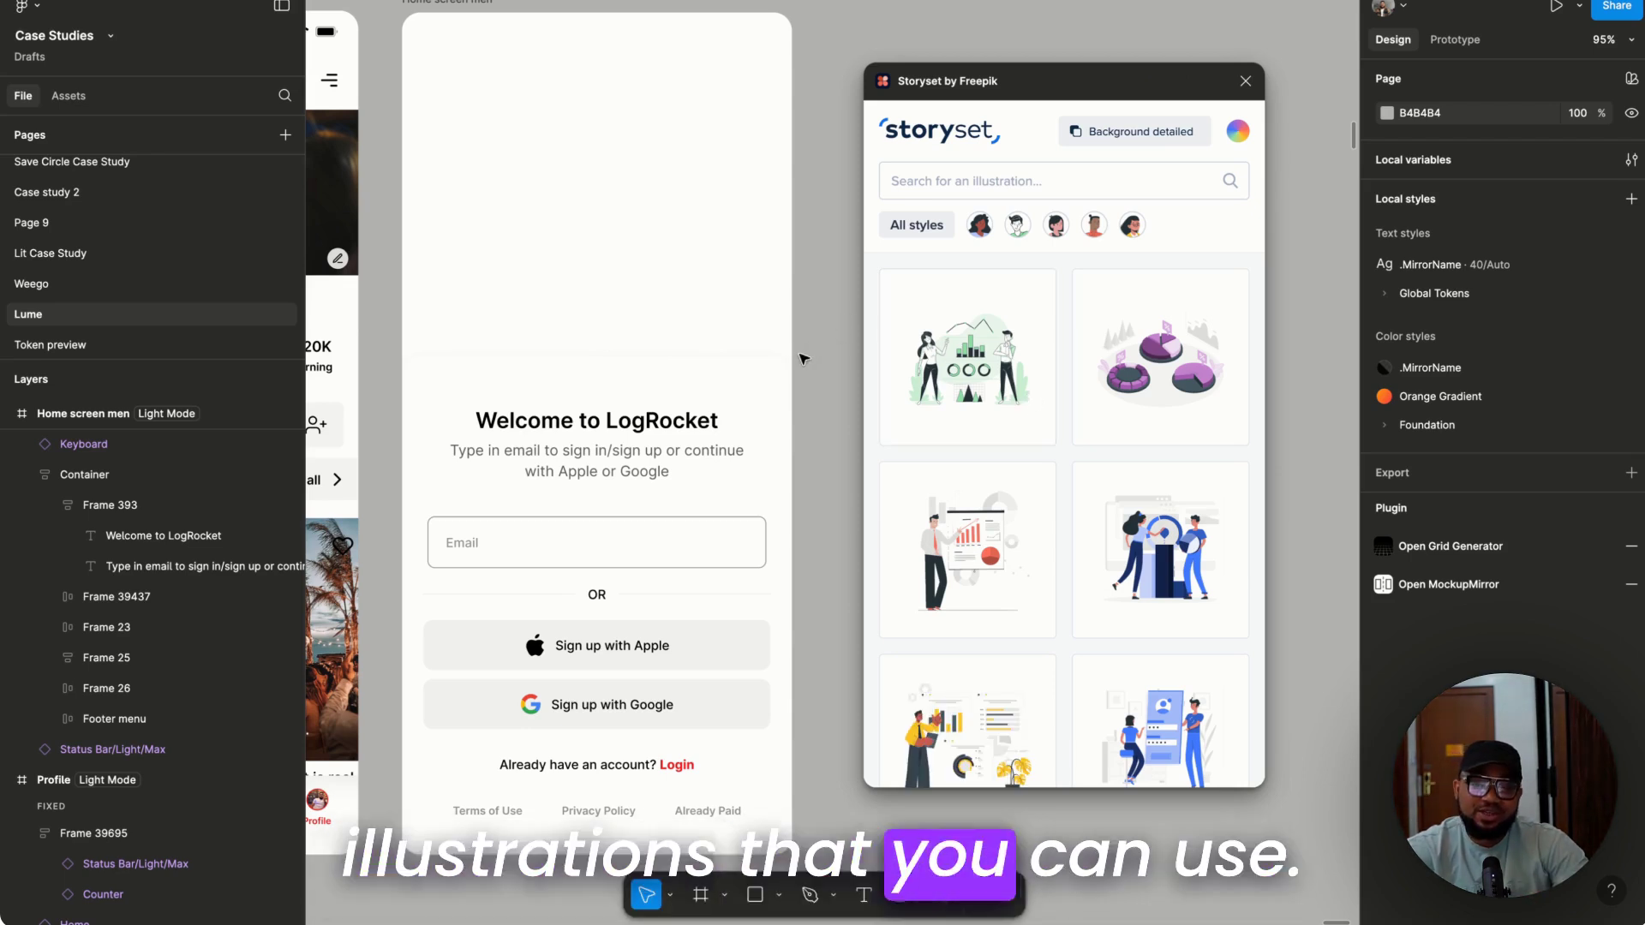
scroll(778, 371, "right", 2)
scroll(779, 371, "up", 2)
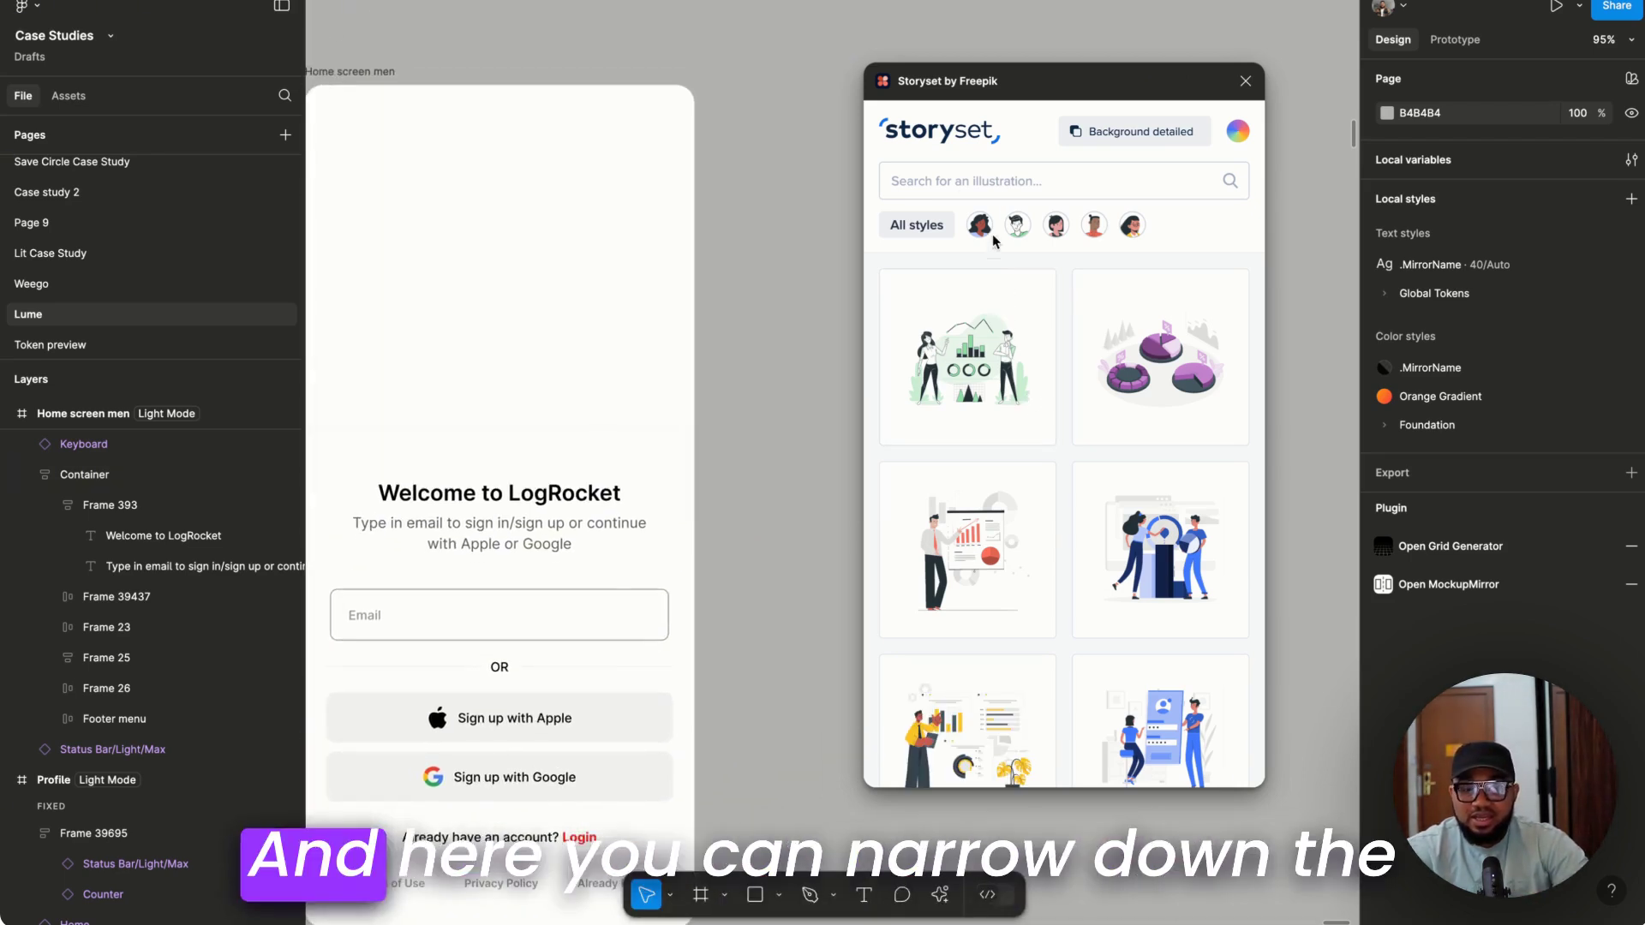
- Set the color of the Storyset illustrations to the preset red FF725E
left_click(1242, 136)
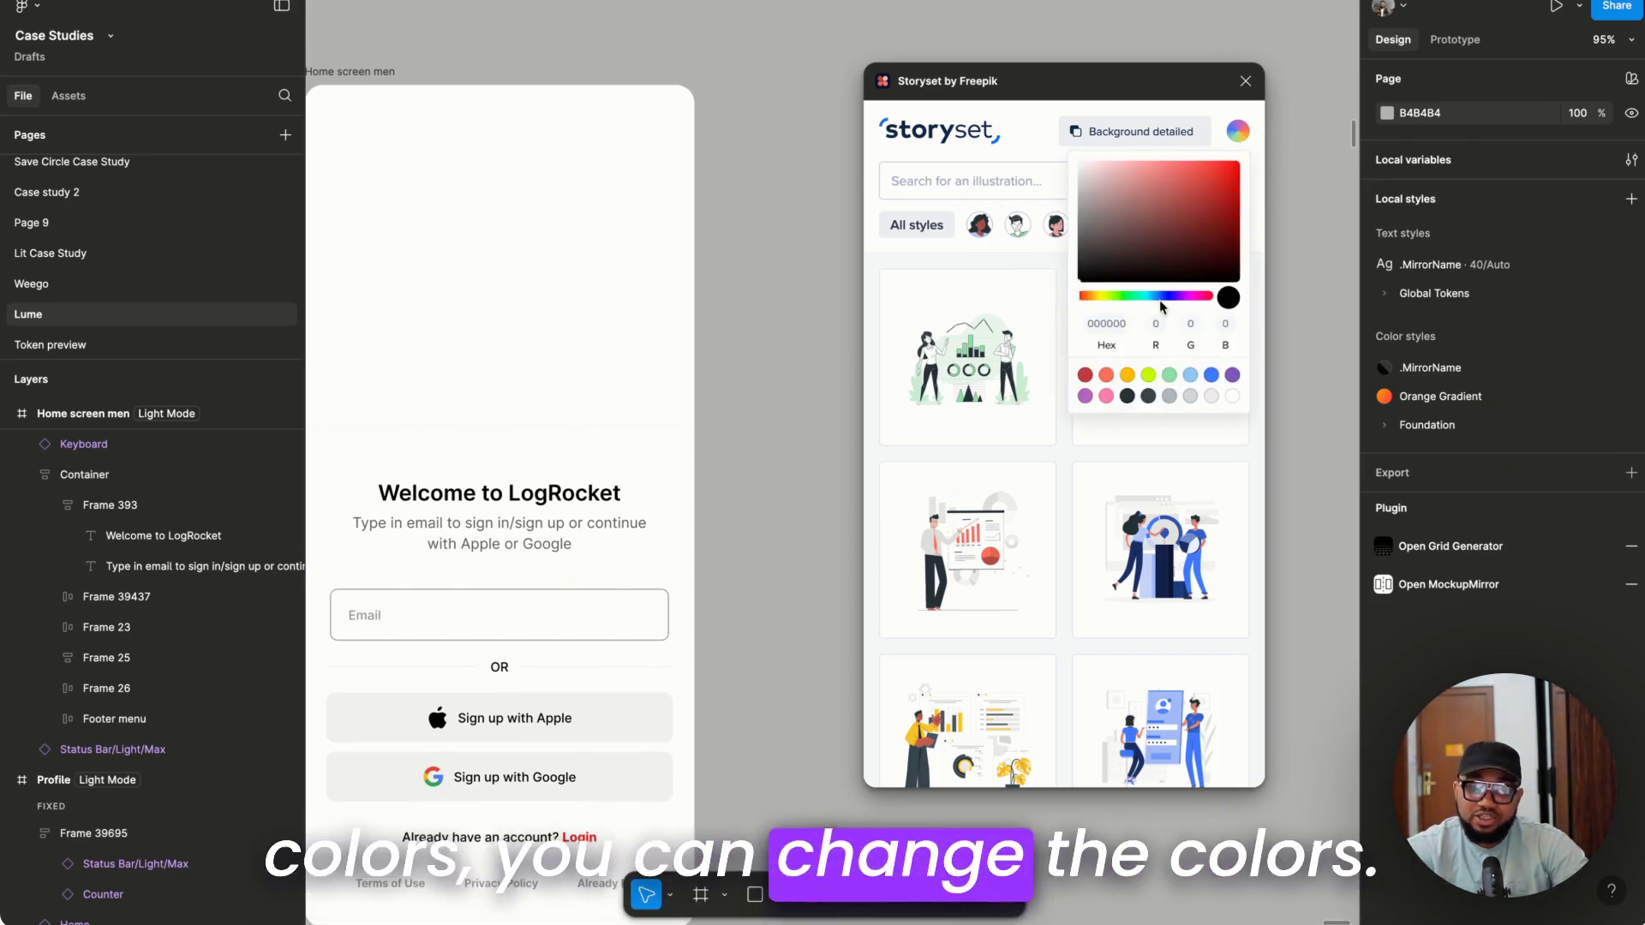
left_click(1106, 375)
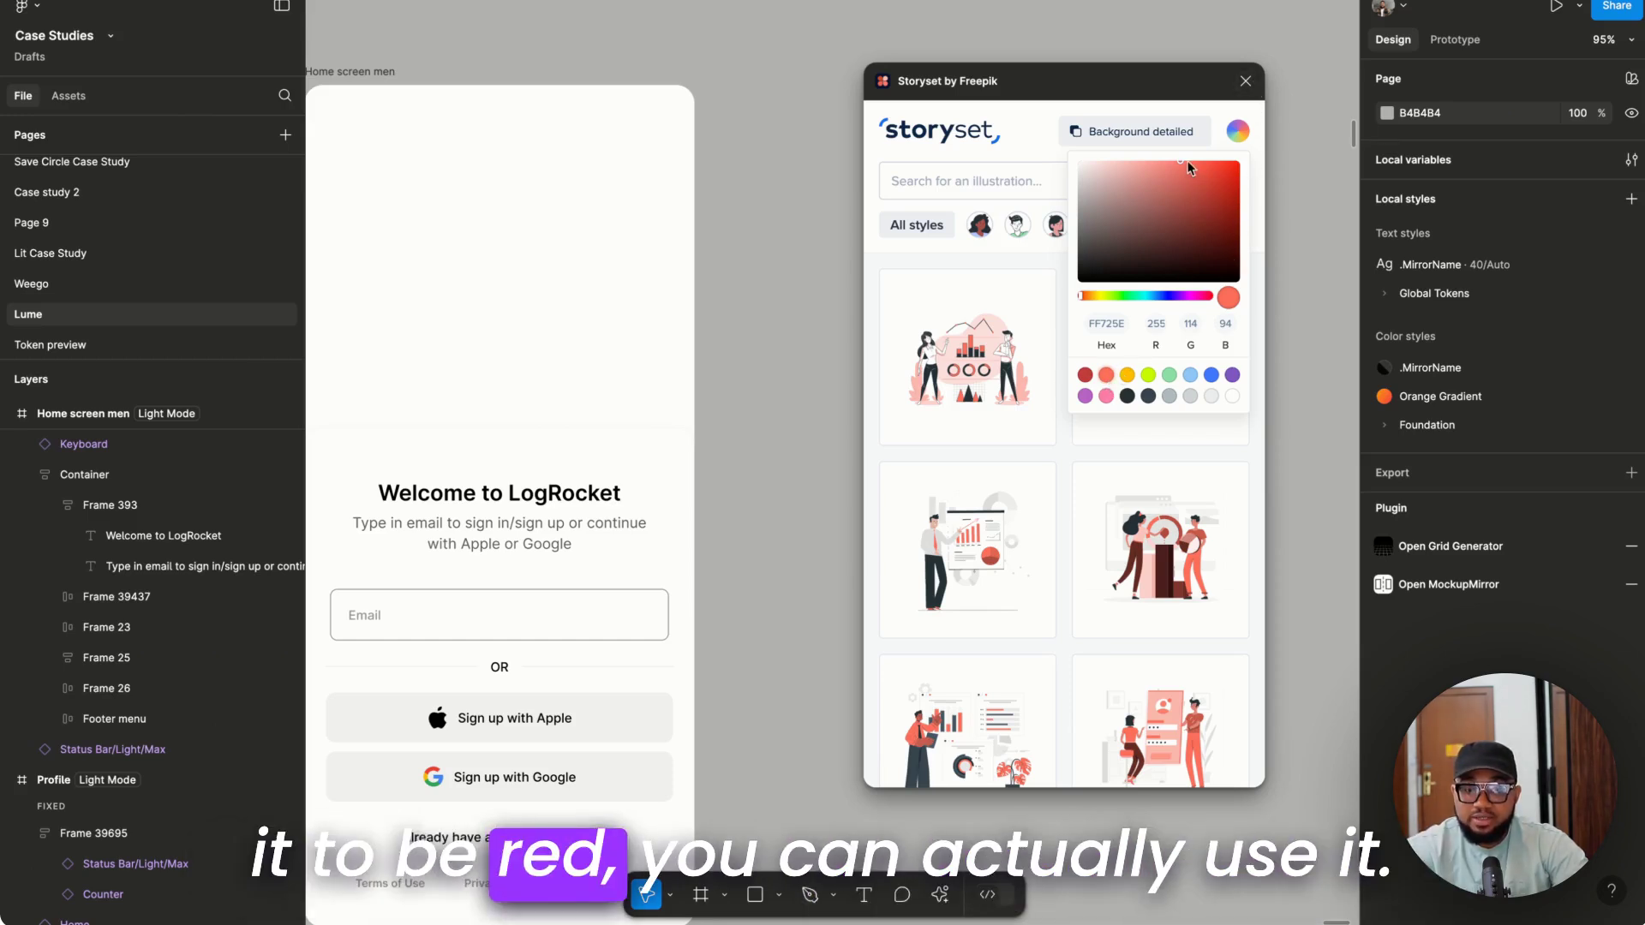
left_click(1238, 132)
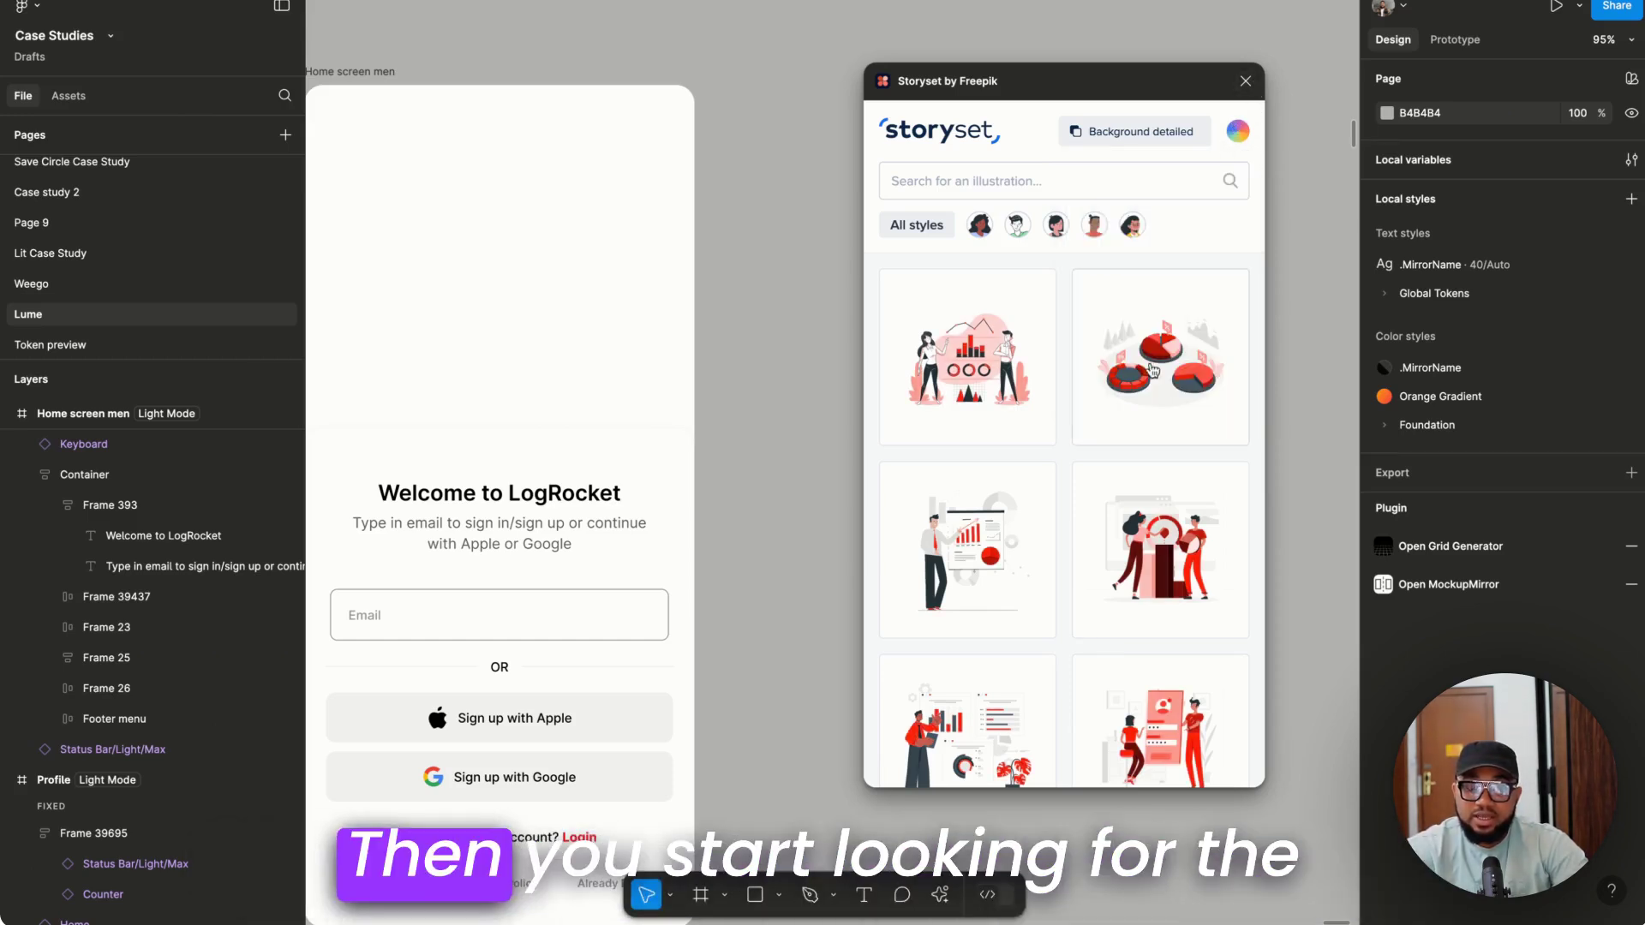
- Find and insert the Storyset mobile login illustration of a woman leaning against a large phone
scroll(1121, 508, "down", 2)
scroll(1121, 509, "down", 10)
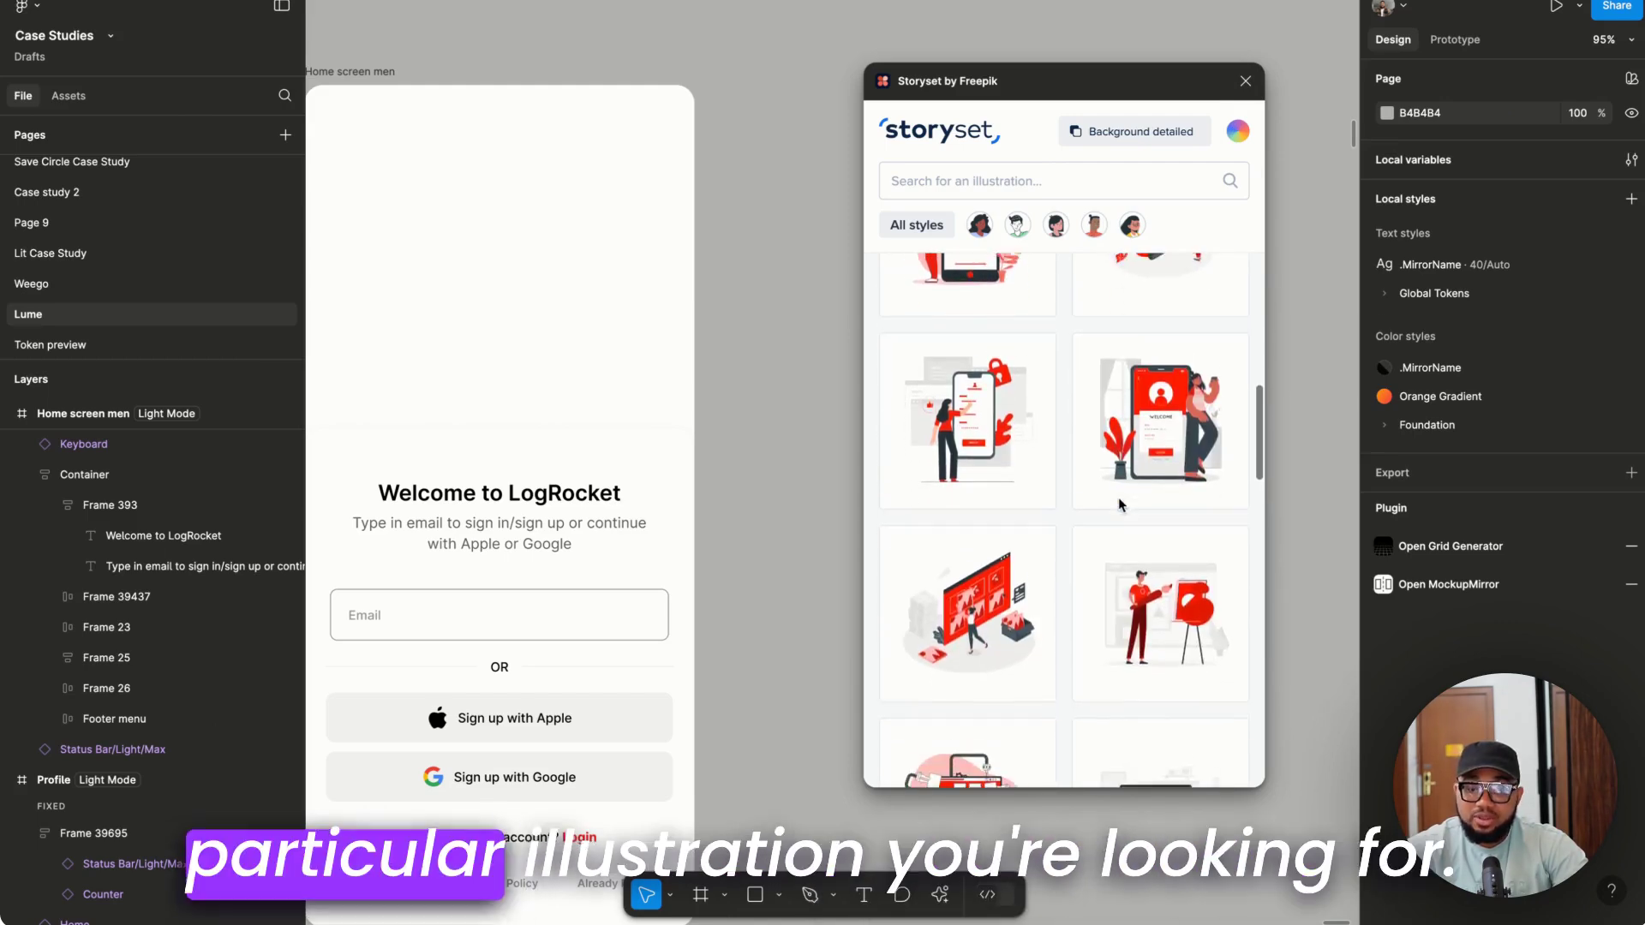
scroll(1118, 496, "down", 1)
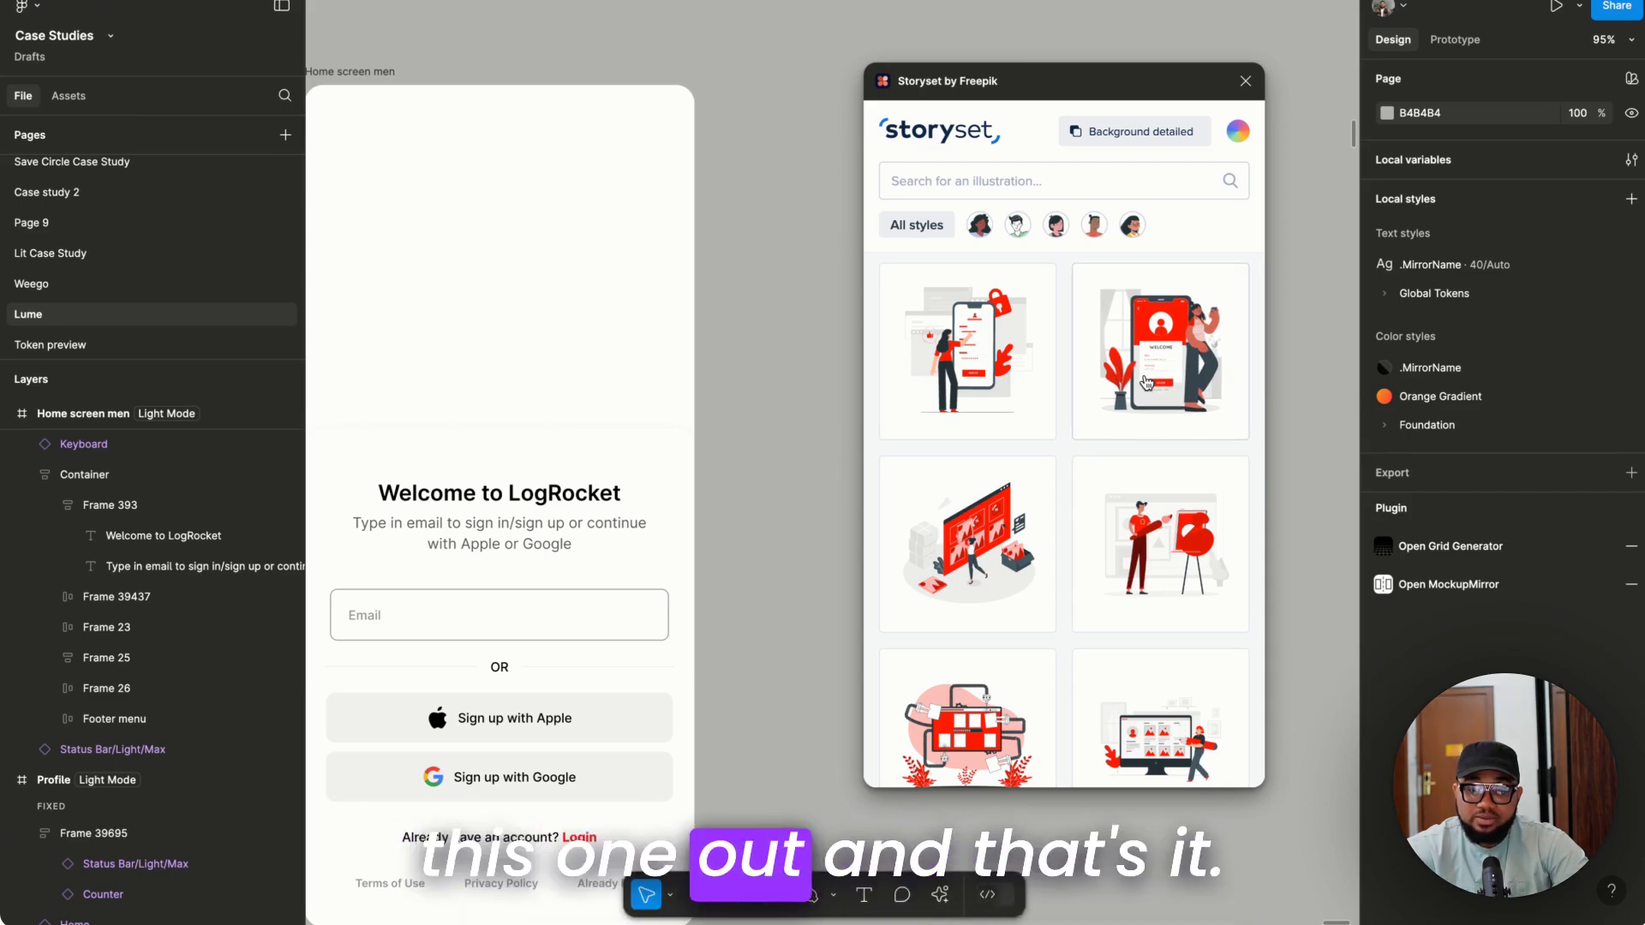
left_click(1146, 382)
- Scale the mobile login illustration to about 0.65x and move it above the welcome heading in the Home screen men frame
scroll(785, 473, "down", 3)
scroll(785, 474, "right", 5)
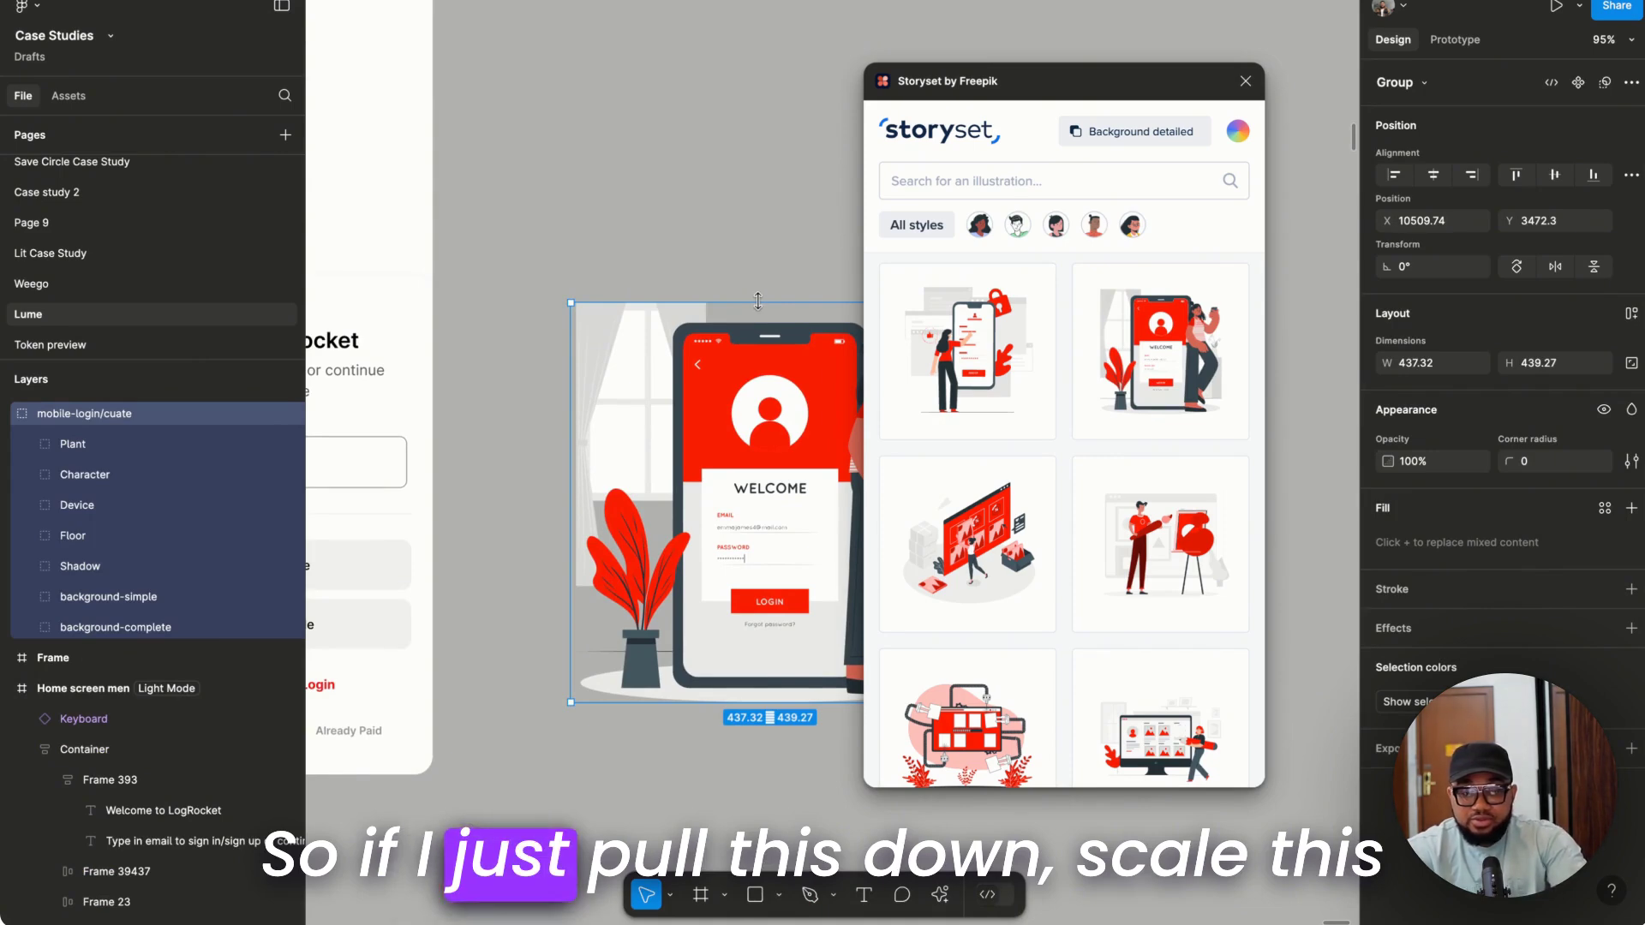
left_click_drag(757, 300, 755, 438)
left_click_drag(770, 549, 565, 282)
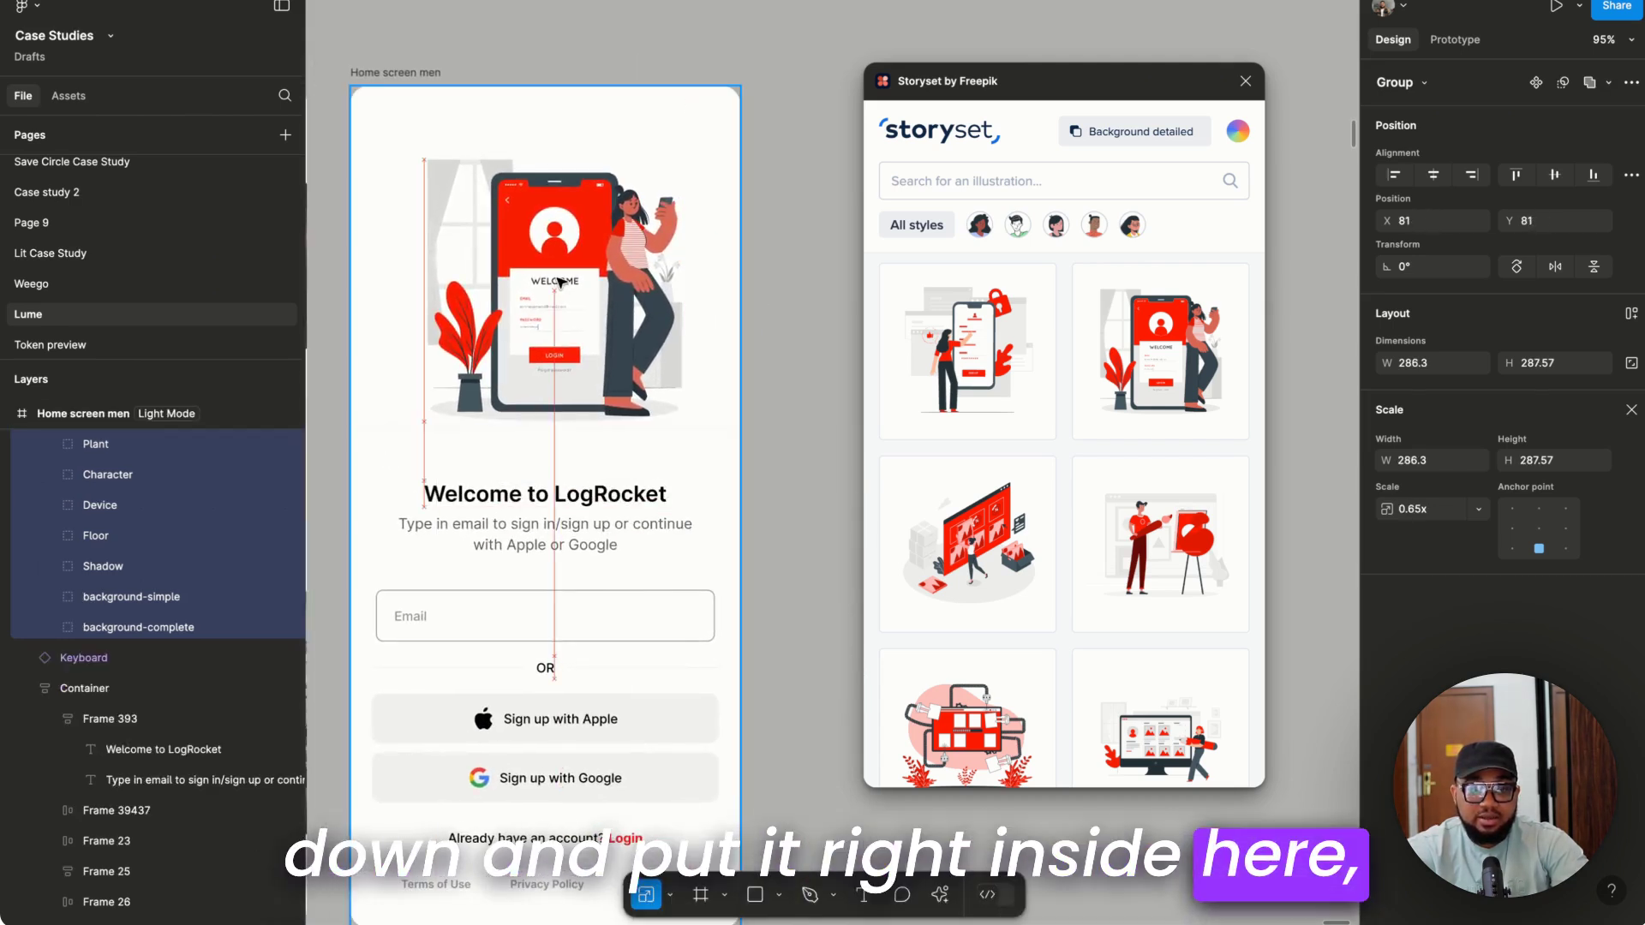
left_click(803, 298)
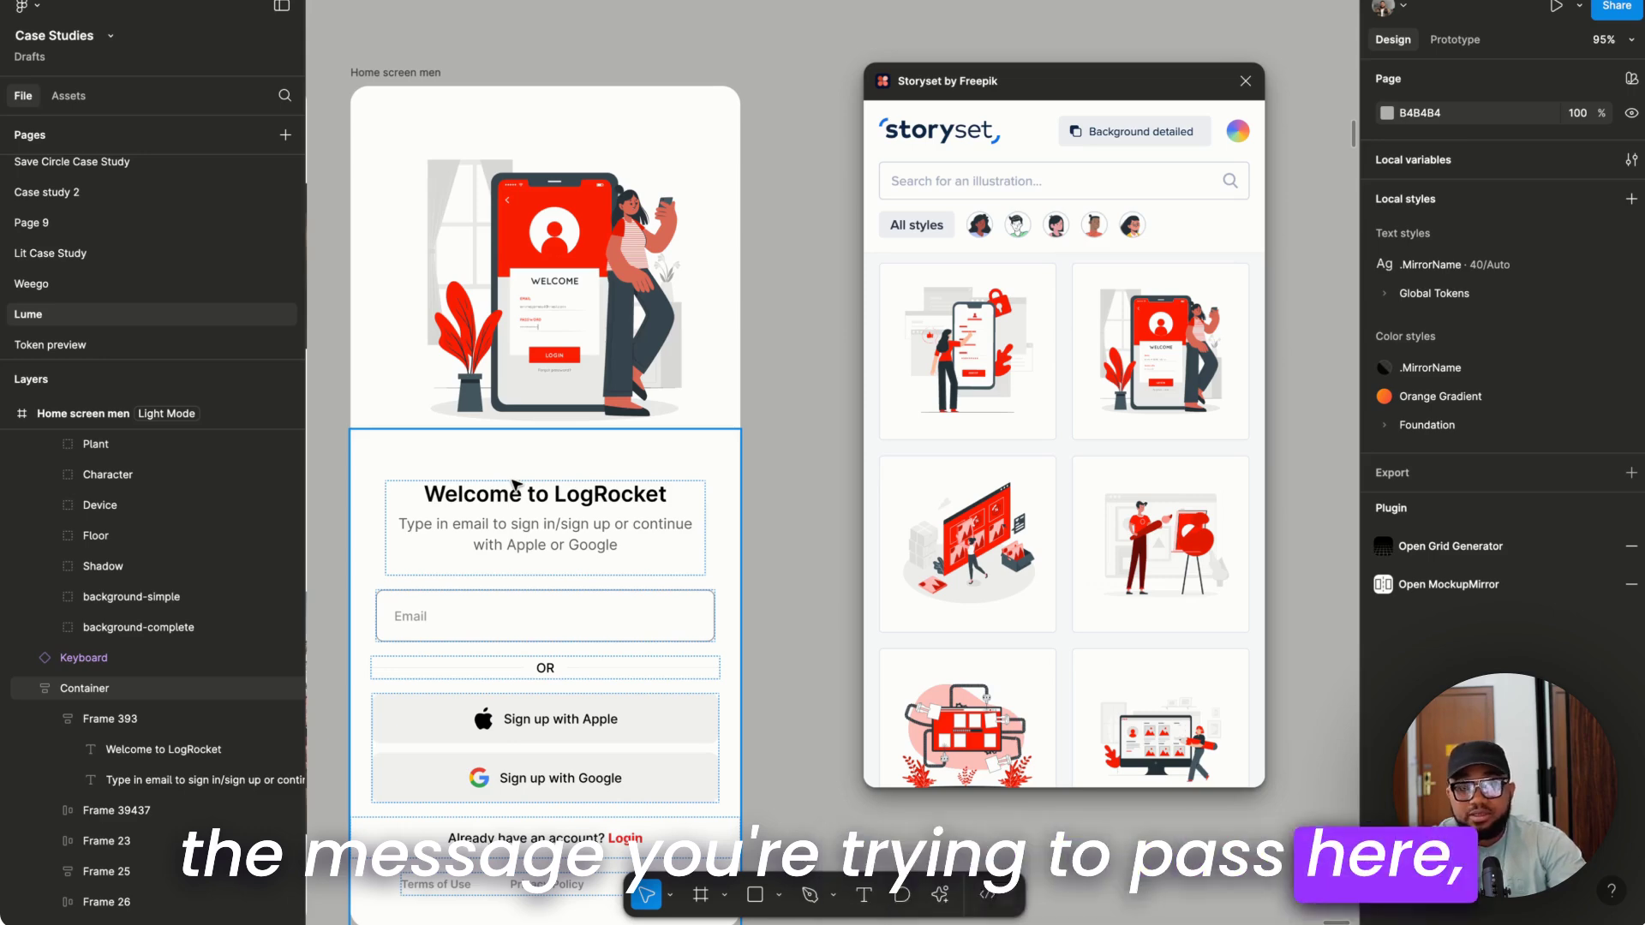
- Delete the mobile login illustration and insert the Storyset illustration of a woman working on a laptop at a desk
left_click(576, 381)
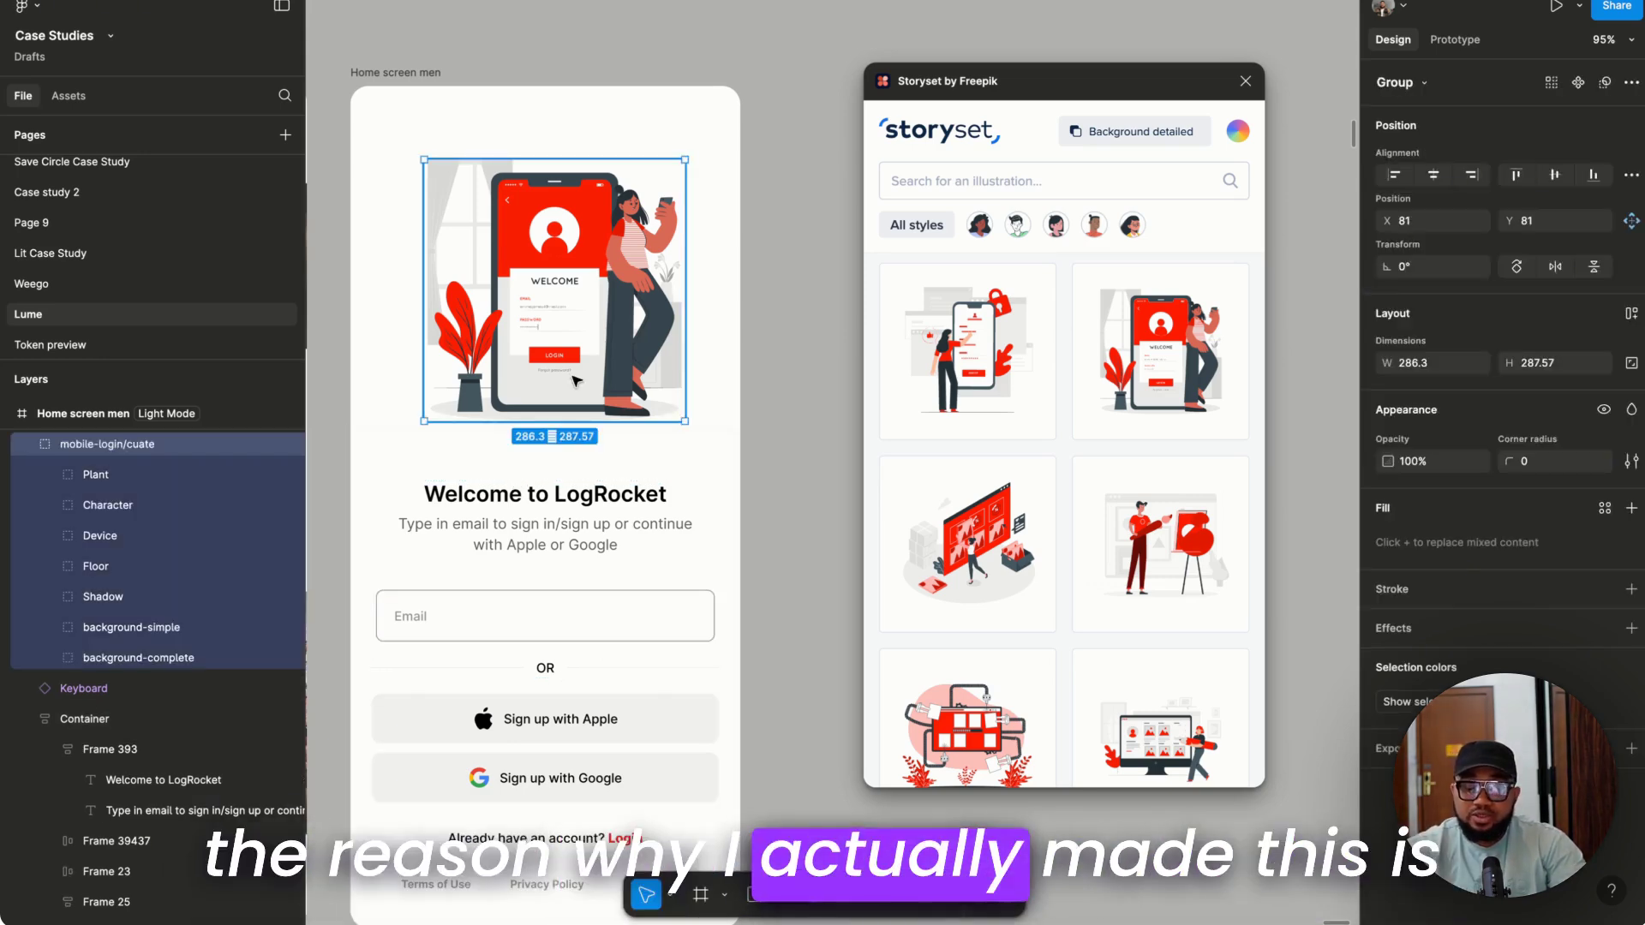
key("Delete")
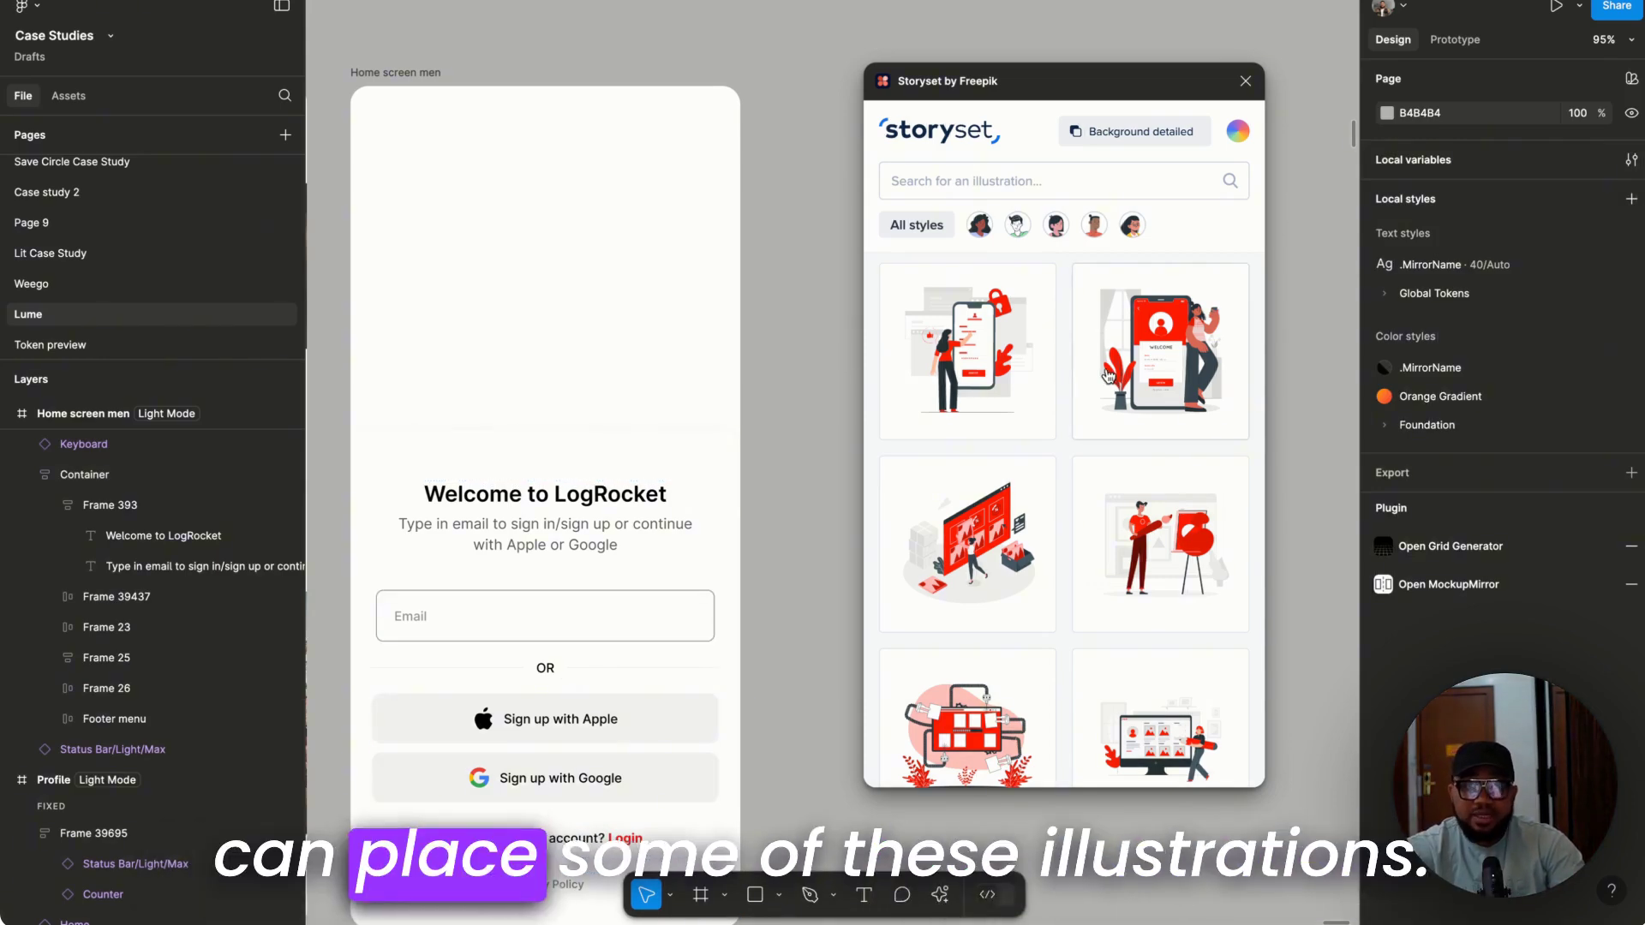
scroll(1114, 522, "down", 5)
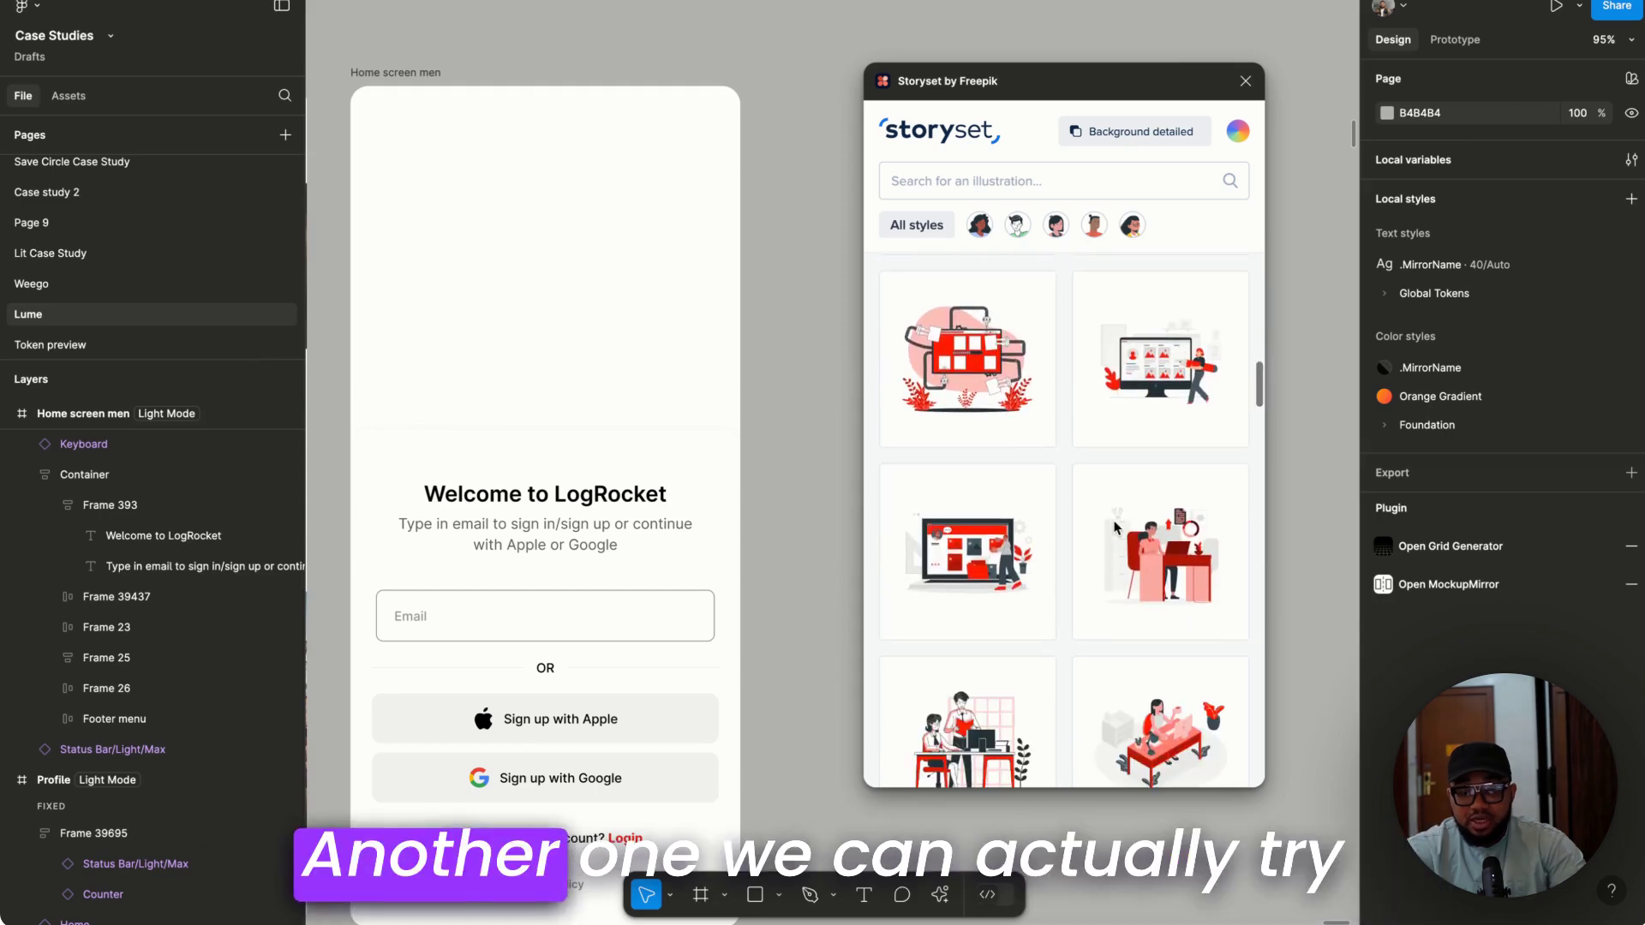
scroll(1114, 526, "down", 5)
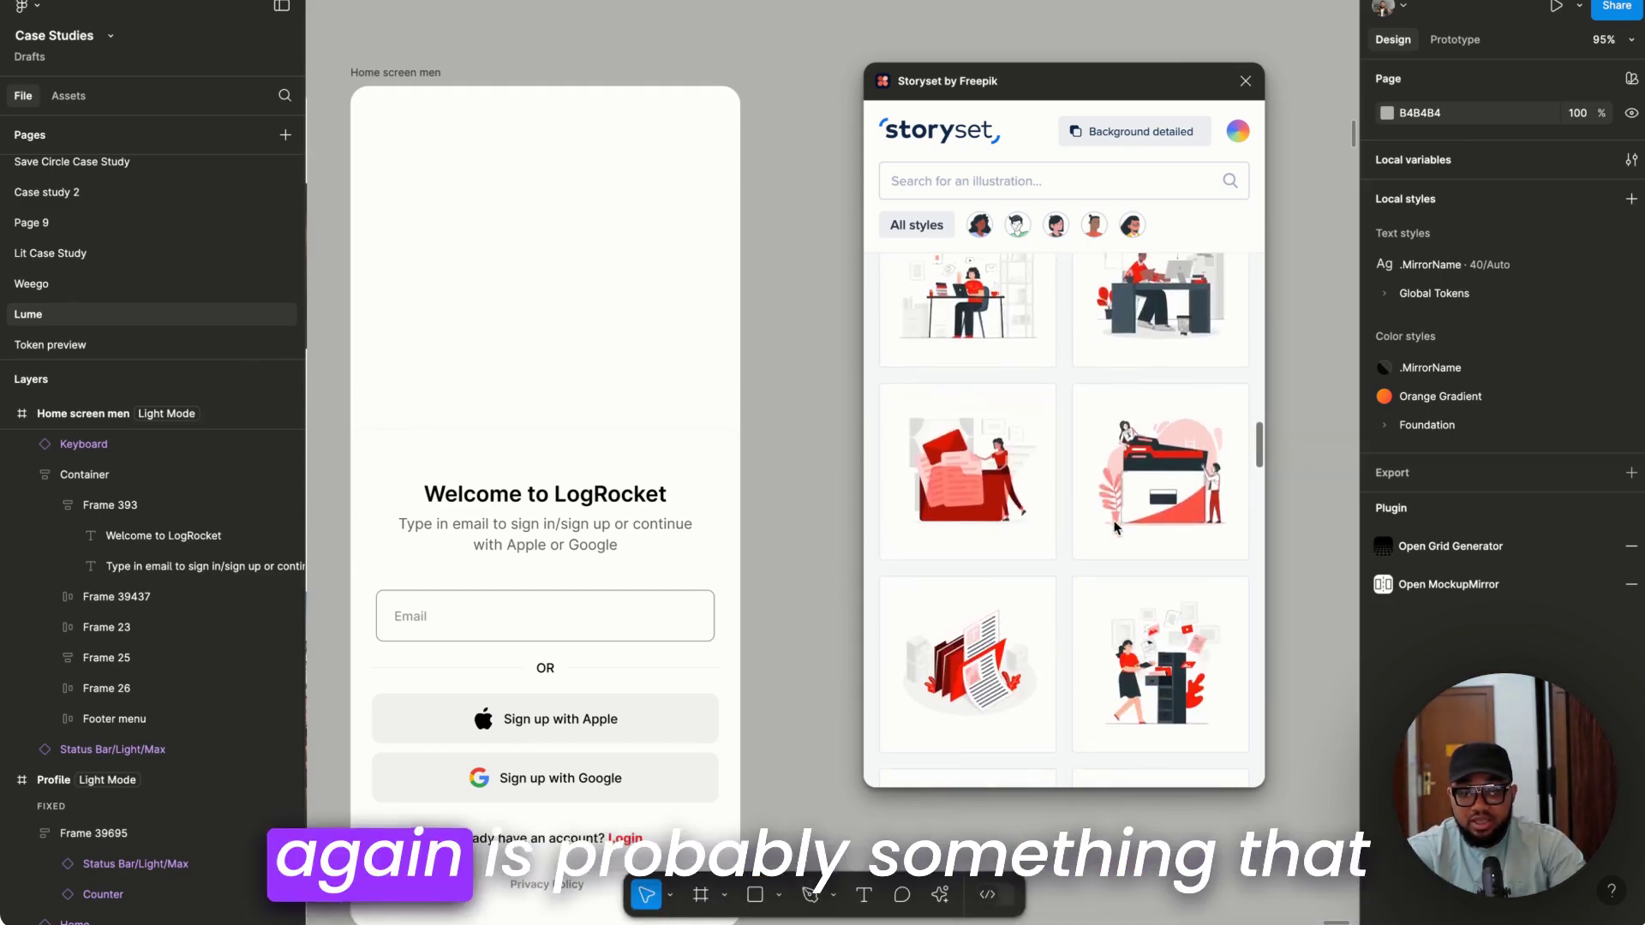
scroll(1114, 527, "up", 2)
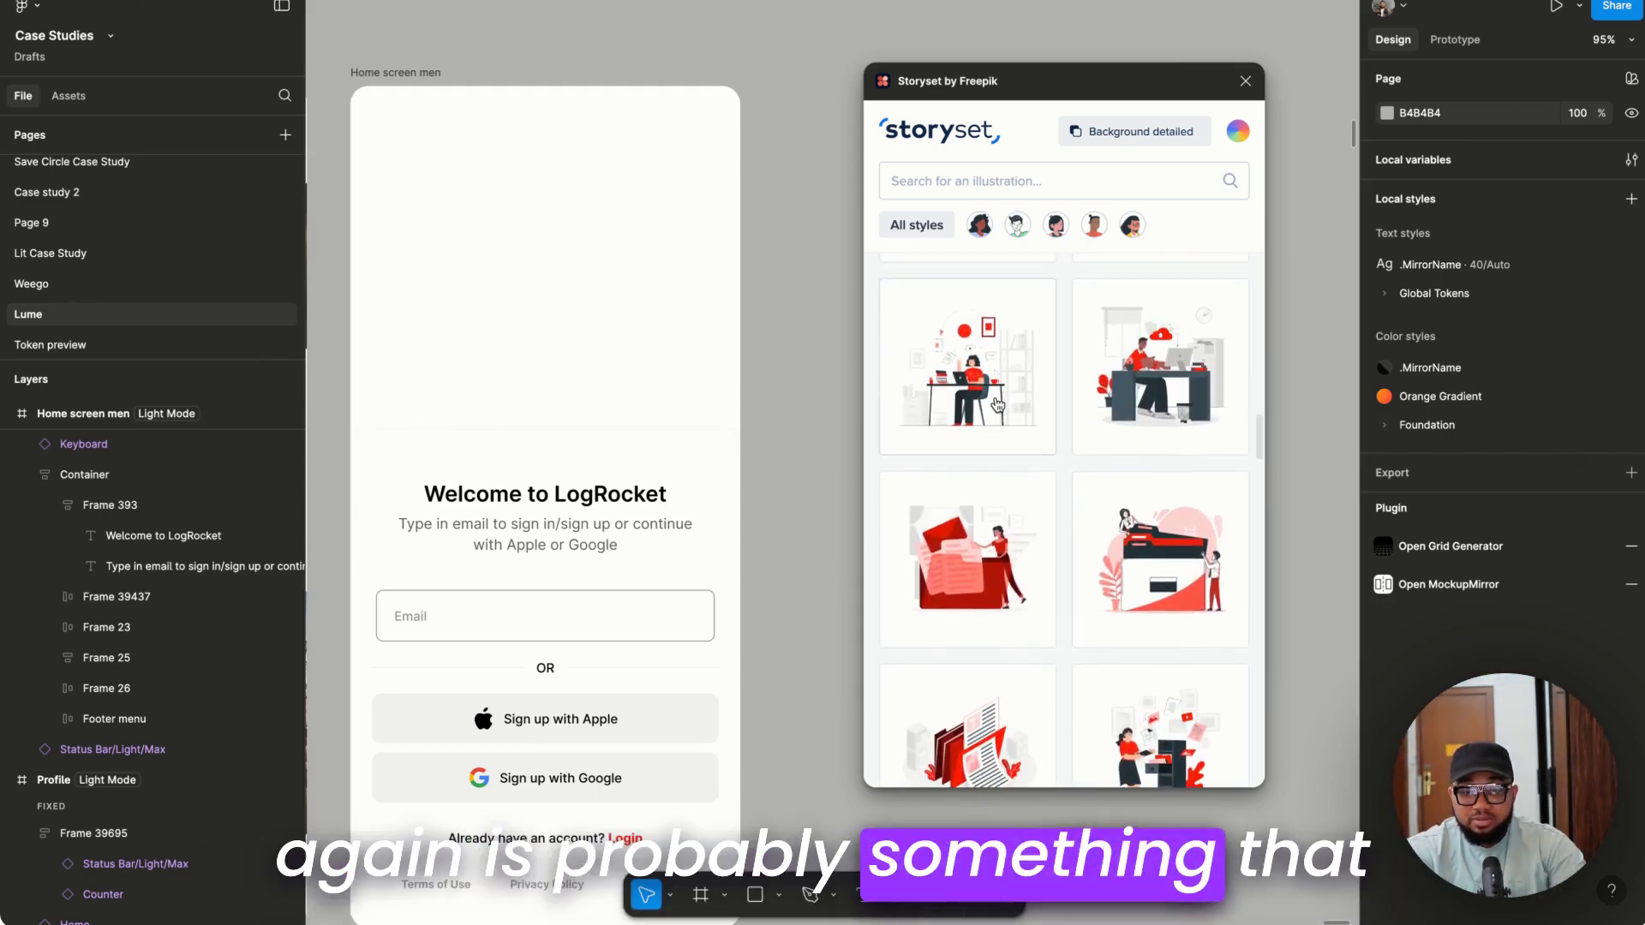
left_click(991, 405)
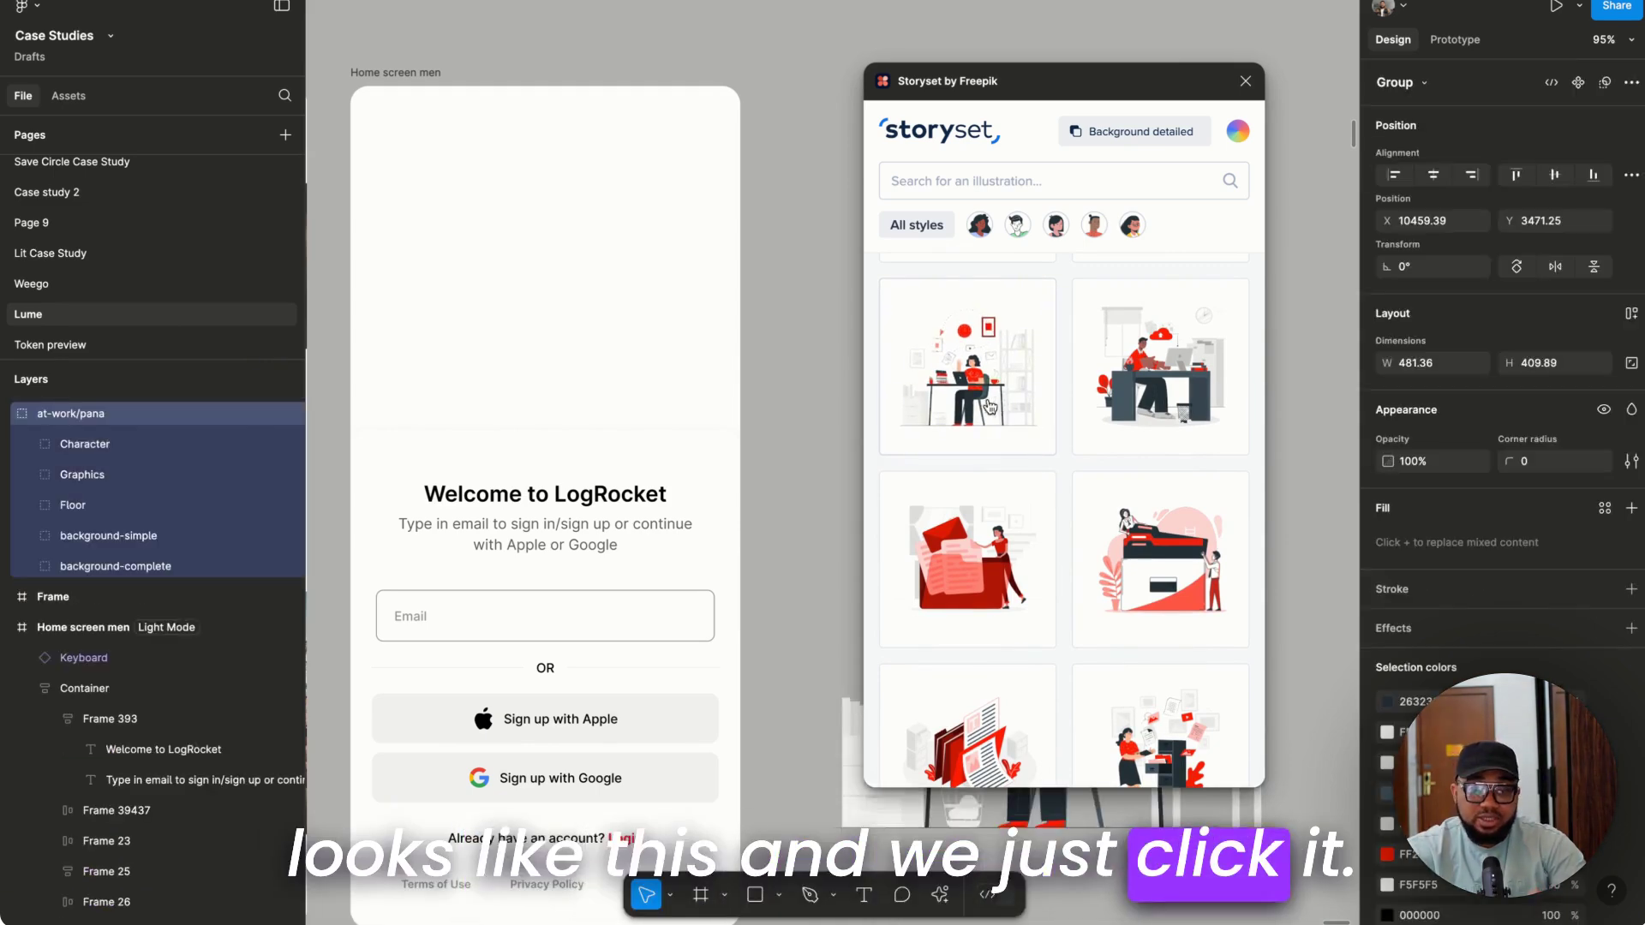
- Move the illustration of the woman at the desk into the Home screen men frame, directly above the welcome heading
scroll(762, 561, "right", 4)
scroll(762, 561, "down", 2)
scroll(719, 522, "left", 5)
scroll(720, 523, "up", 3)
left_click_drag(760, 559, 720, 431)
left_click(734, 427)
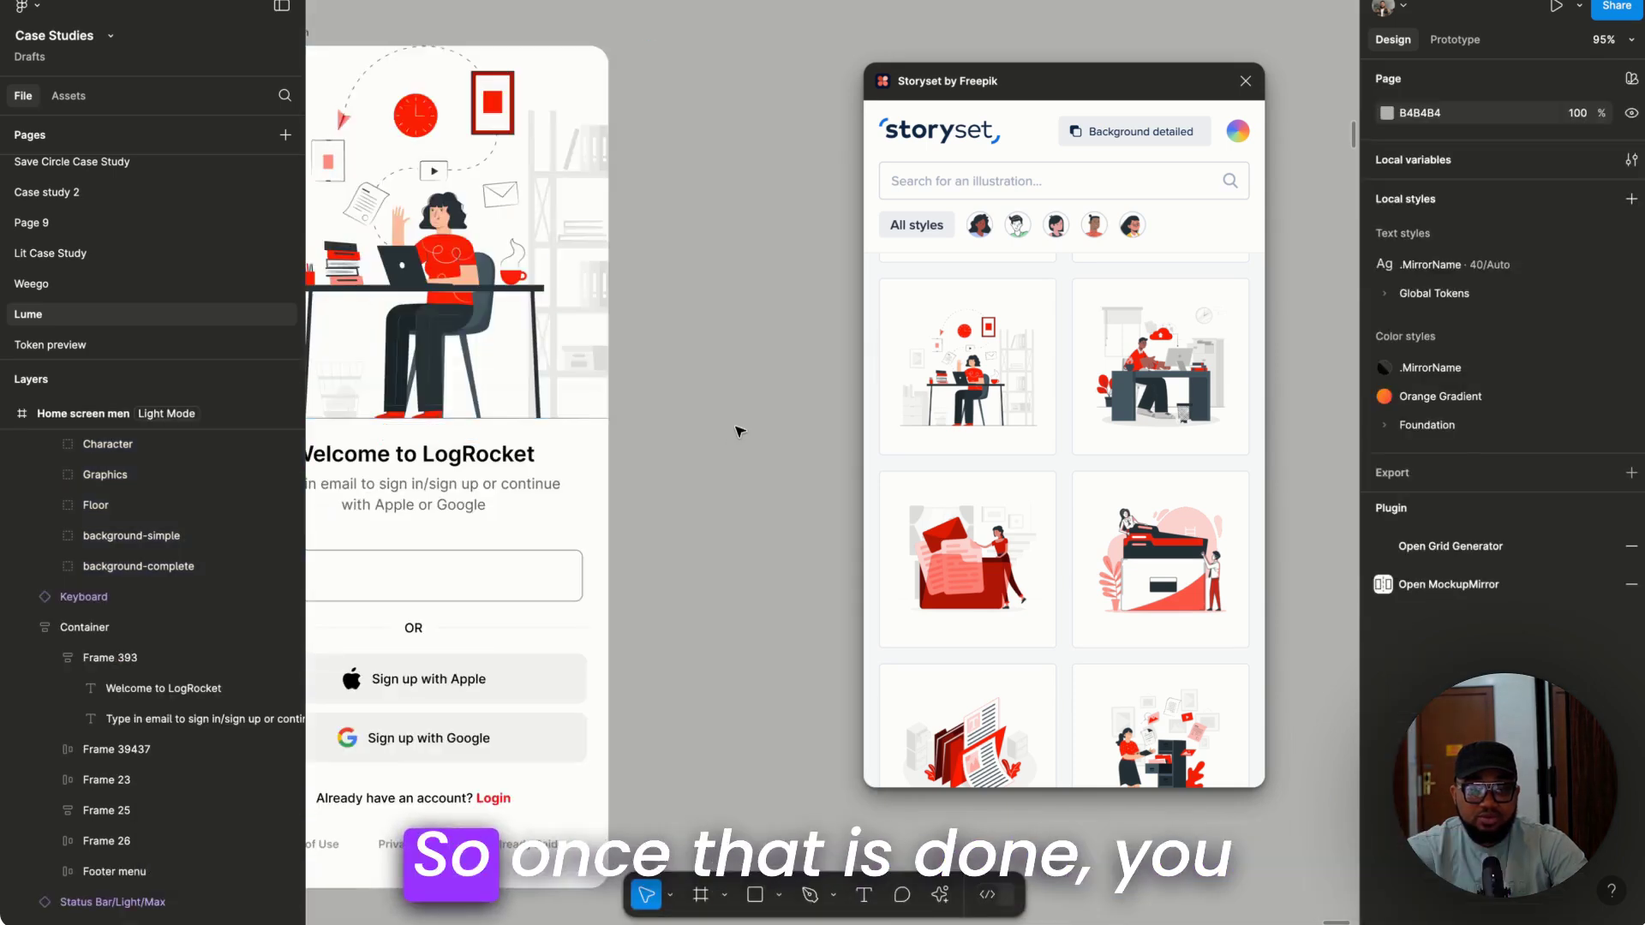
- Review the whole sign-up screen with the desk illustration and browse more Storyset illustrations
scroll(734, 427, "down", 5)
scroll(730, 425, "up", 4)
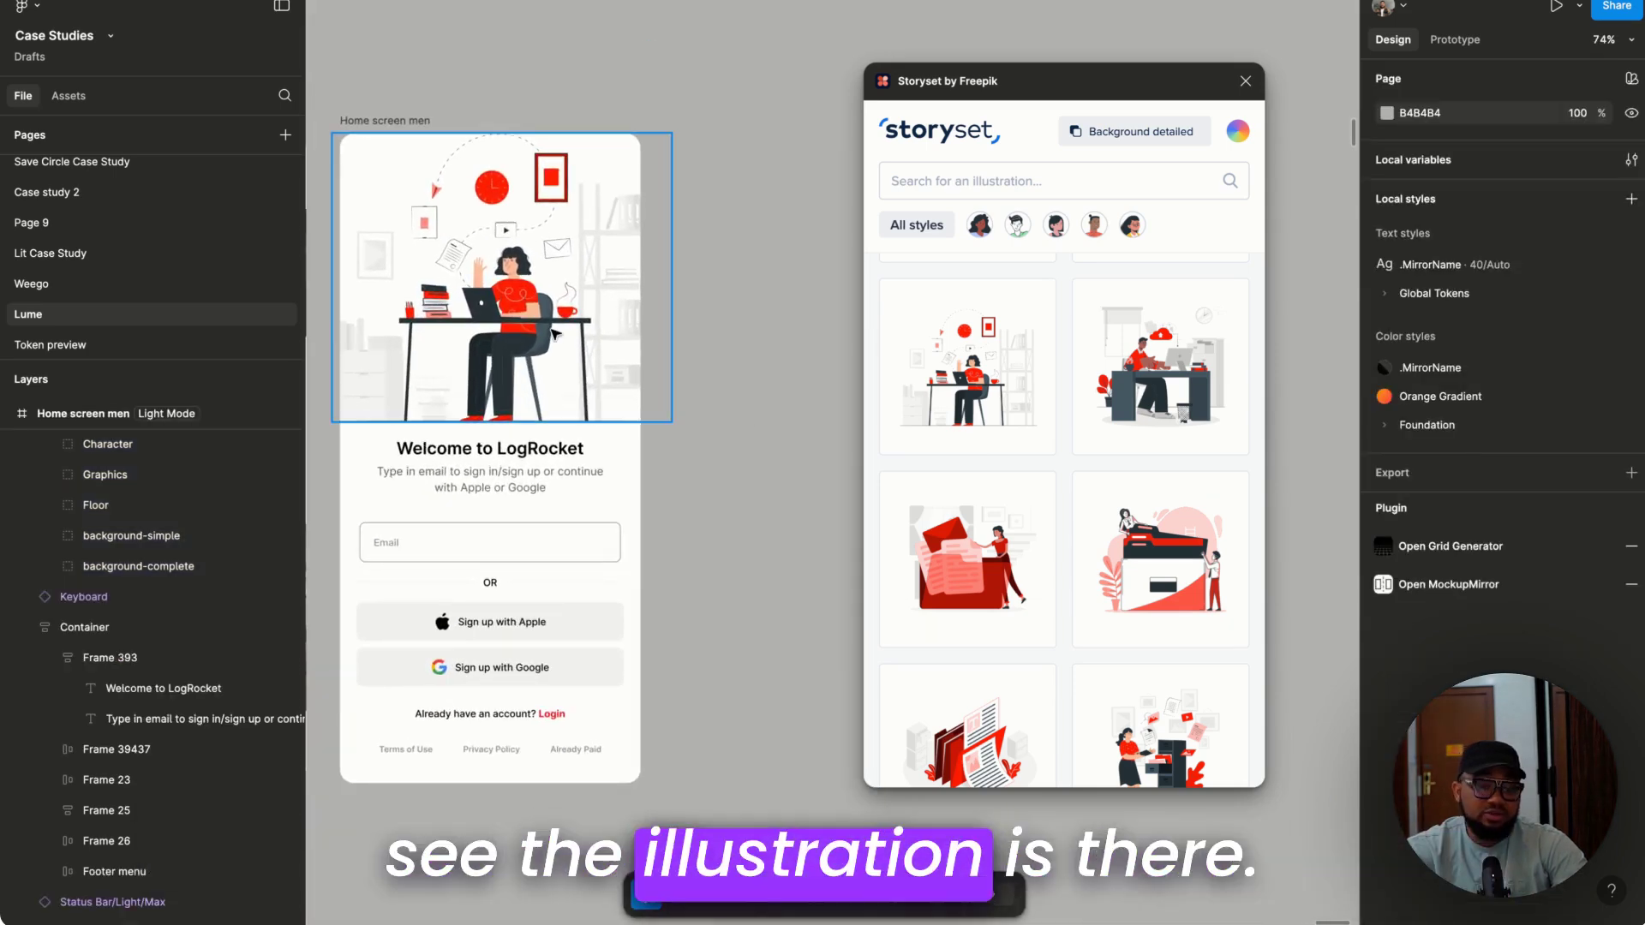
scroll(553, 330, "left", 1)
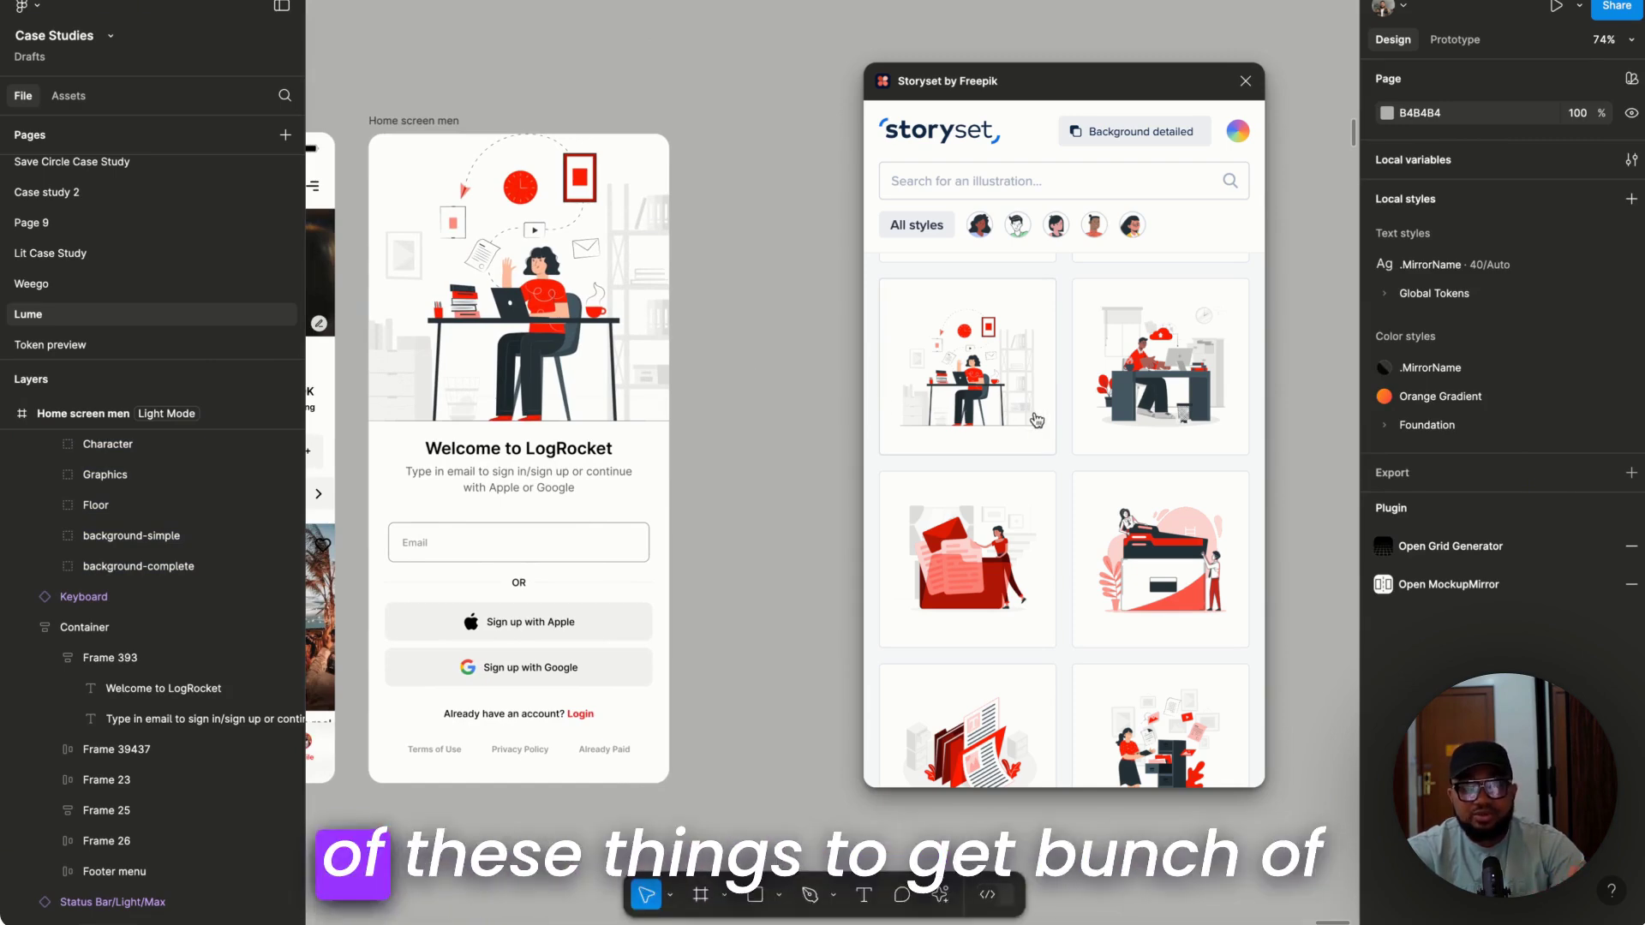
scroll(1037, 421, "down", 5)
scroll(1035, 426, "down", 5)
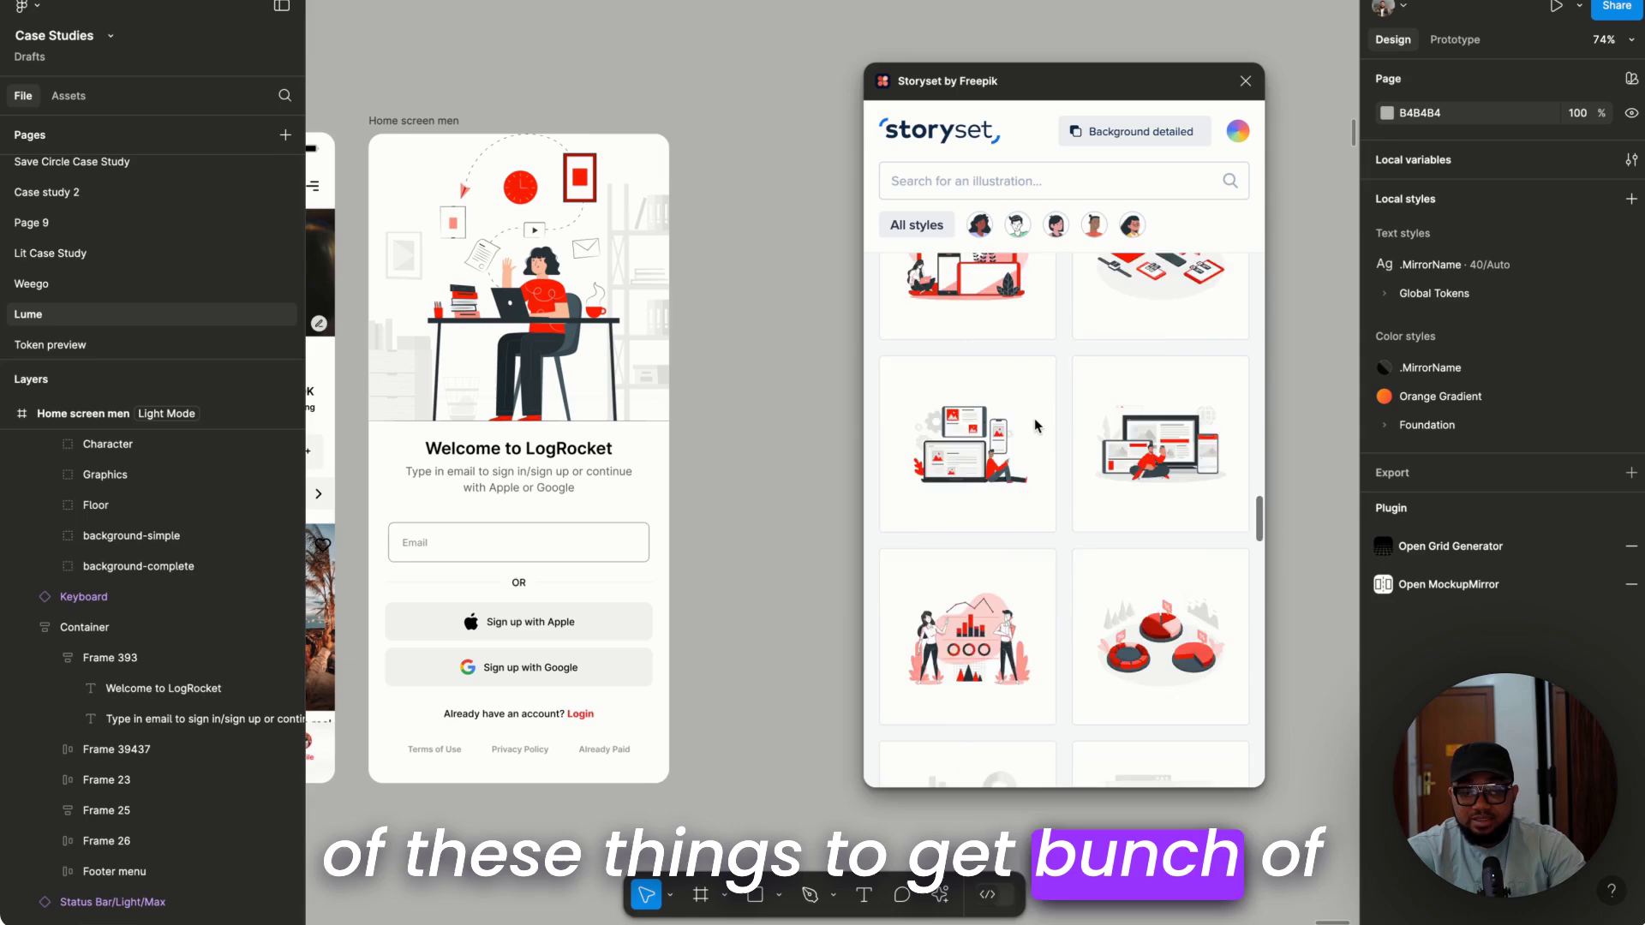
scroll(1035, 423, "down", 5)
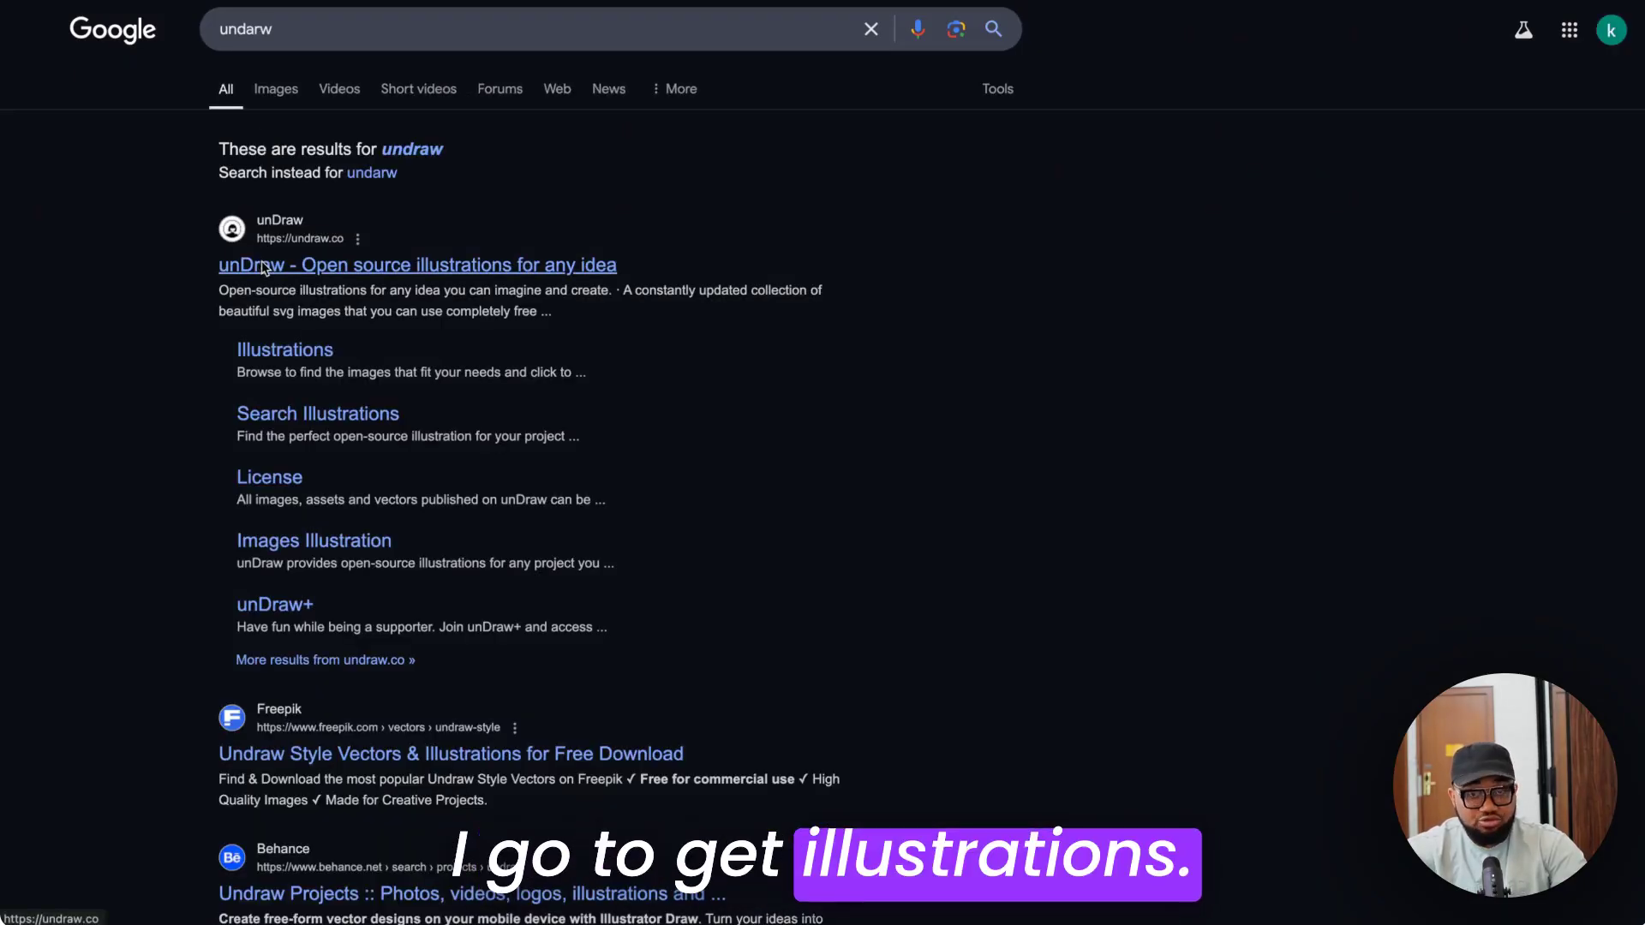
- Switch to the browser, open unDraw's illustration gallery from the Google results, and show the download options for Order Flowers
left_click(263, 268)
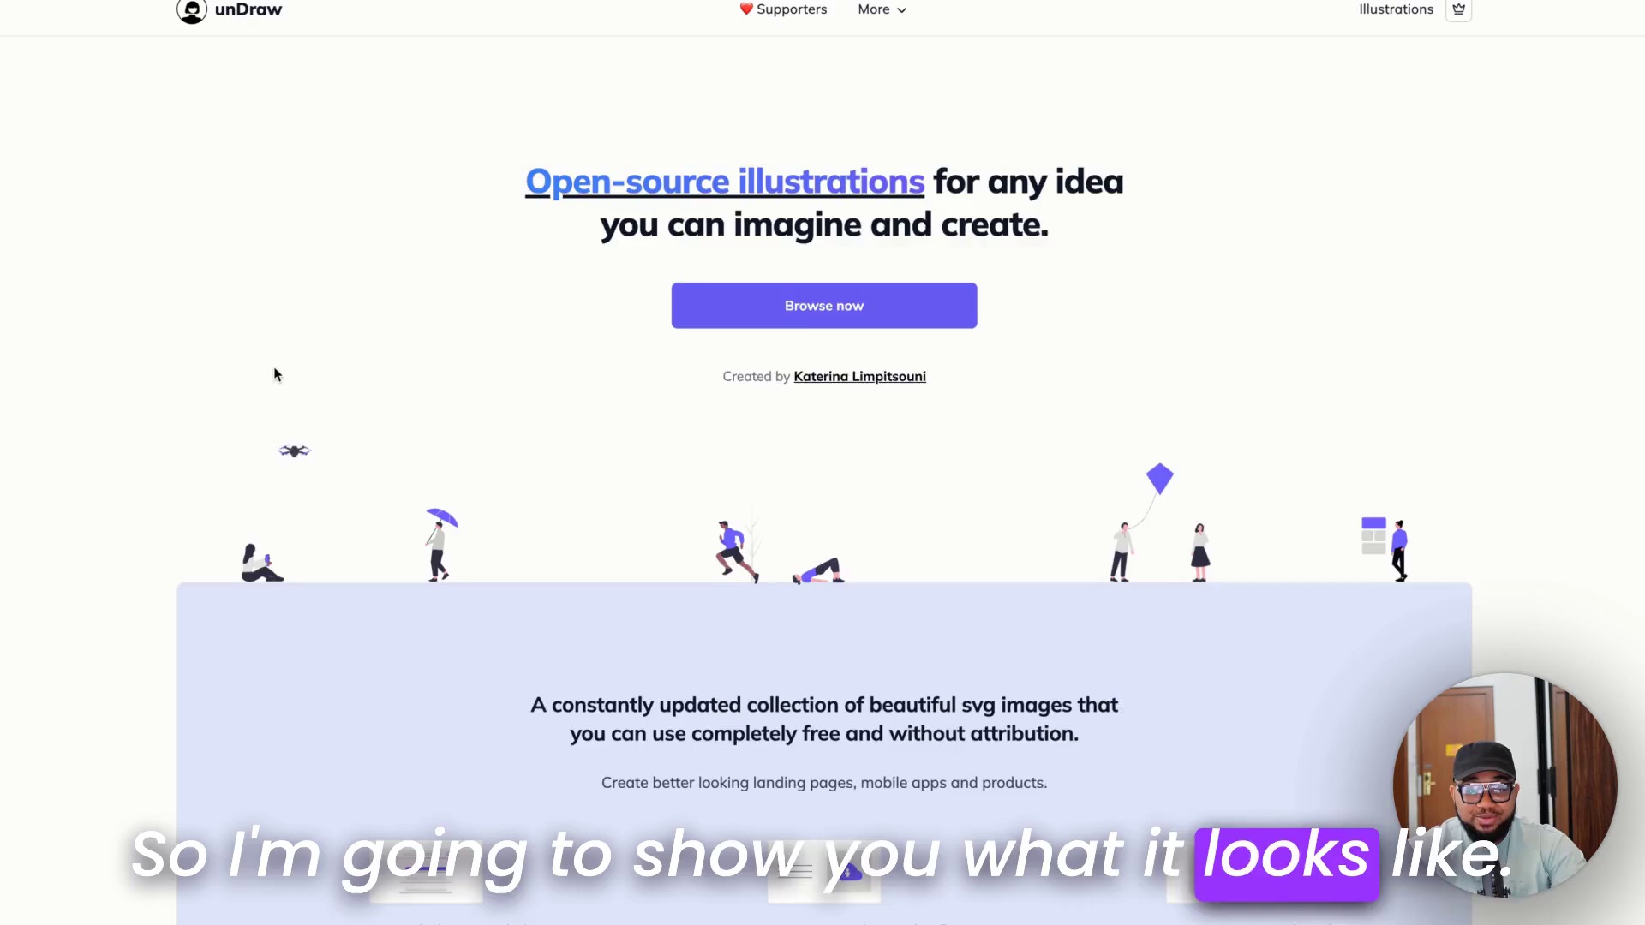
scroll(274, 370, "down", 3)
left_click(789, 188)
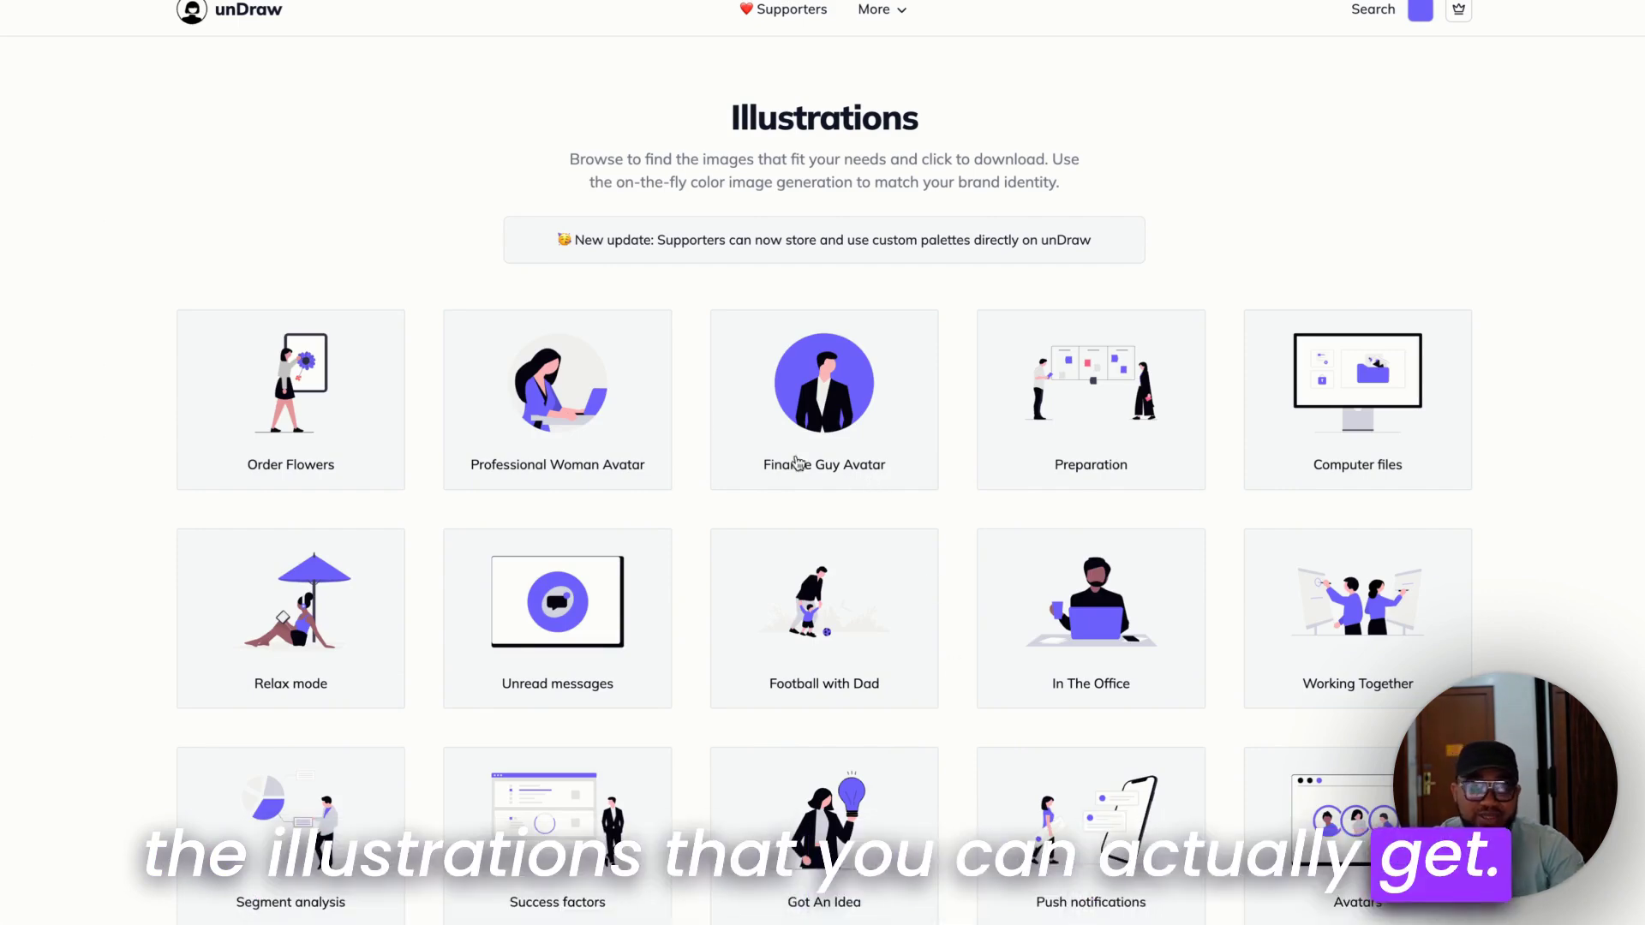
left_click(355, 414)
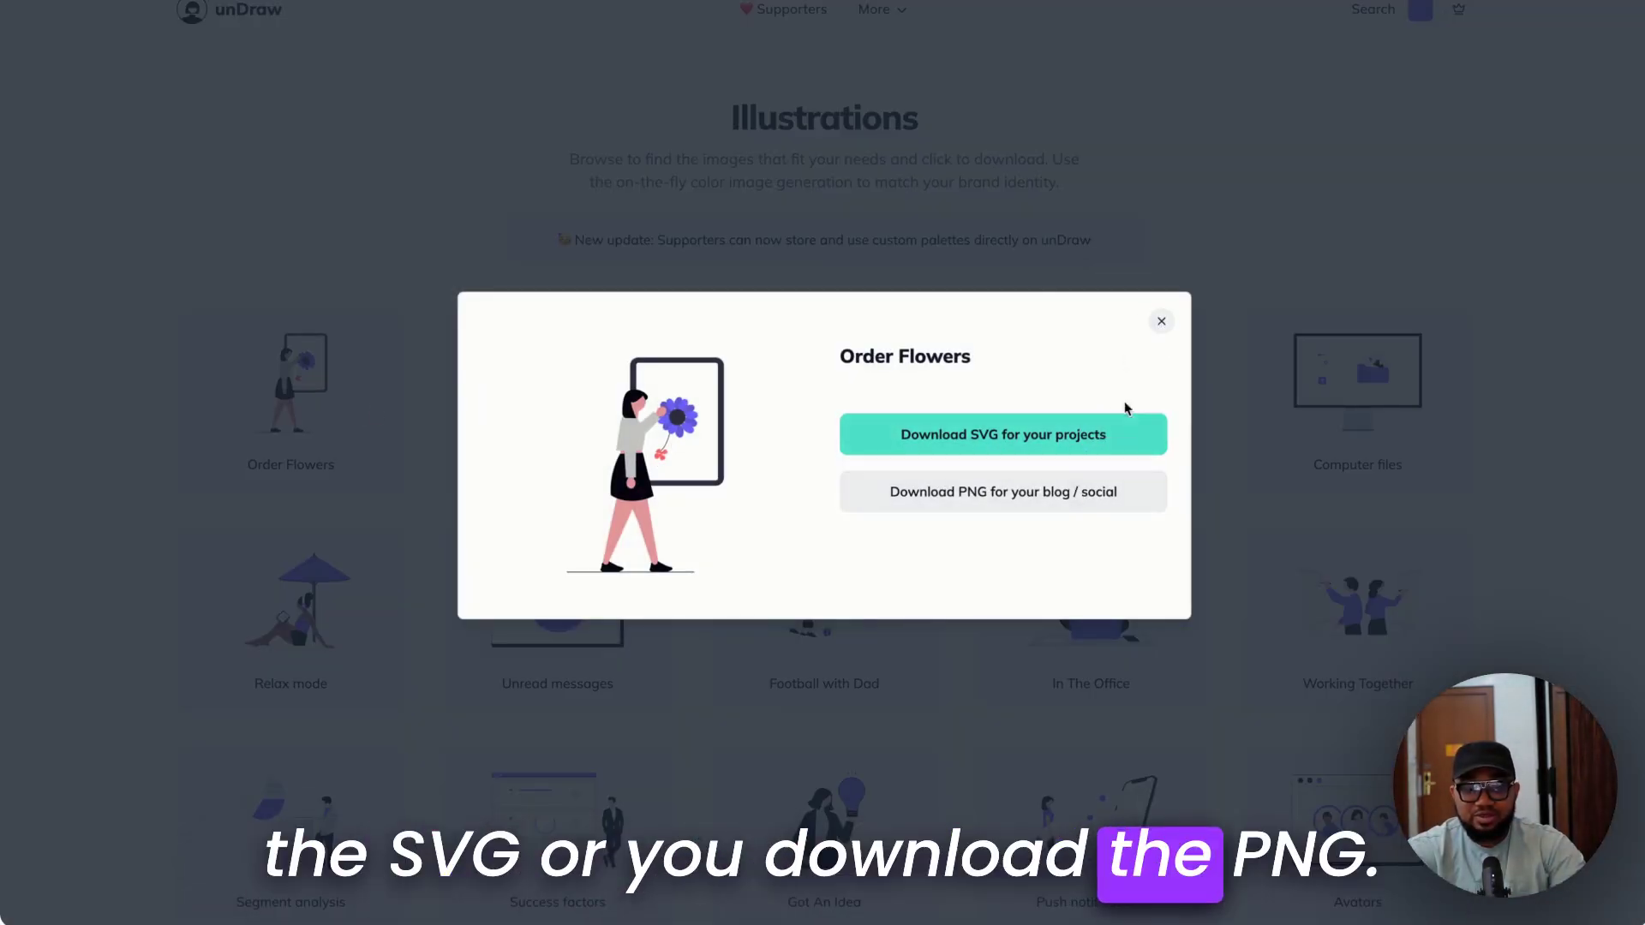
- Close the Order Flowers download options, preview the suggested orange, purple and teal accent colours, and set the gallery's colour to red #F50057
left_click(1161, 323)
scroll(1163, 412, "down", 2)
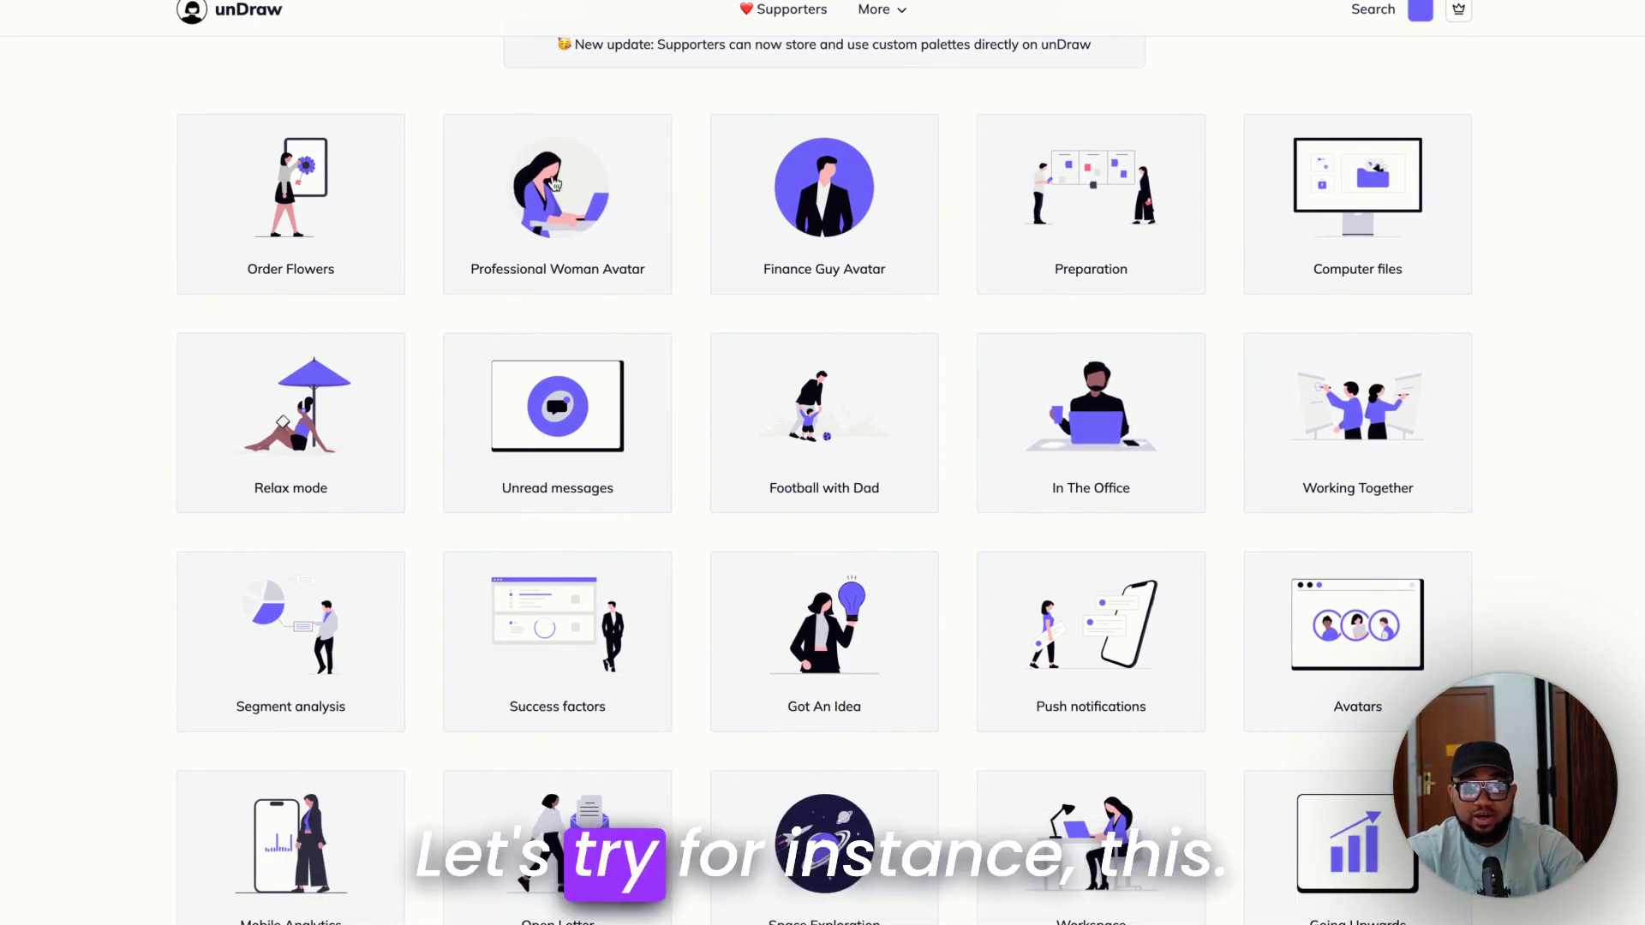
left_click(1420, 9)
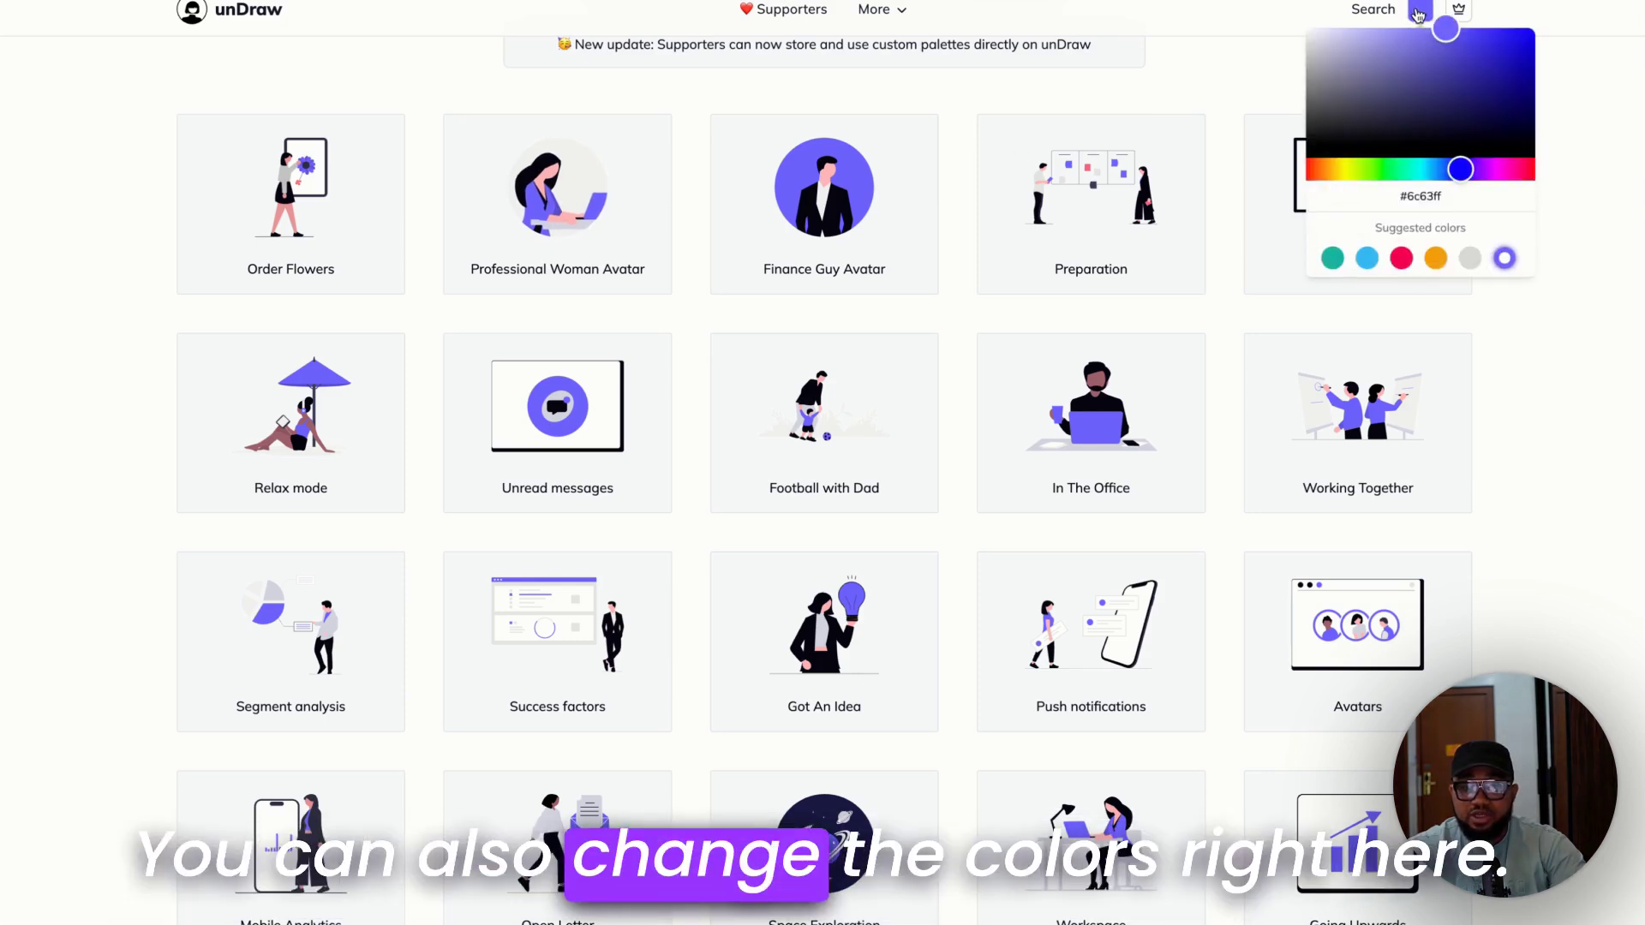
left_click(1403, 259)
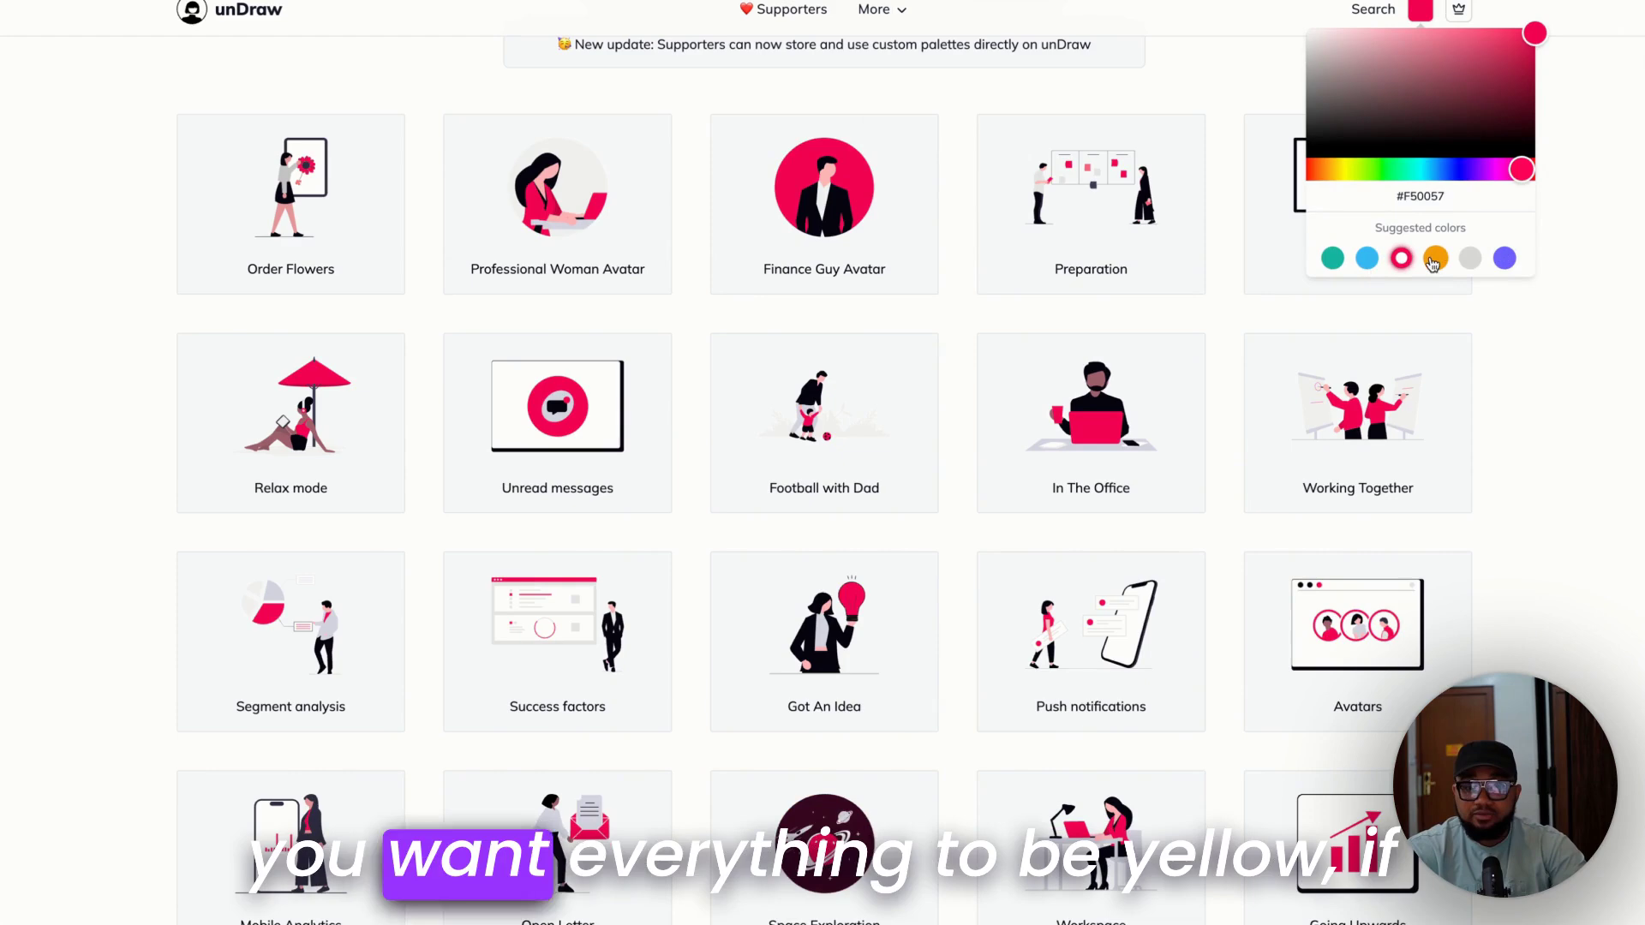
left_click(1436, 258)
left_click(1505, 258)
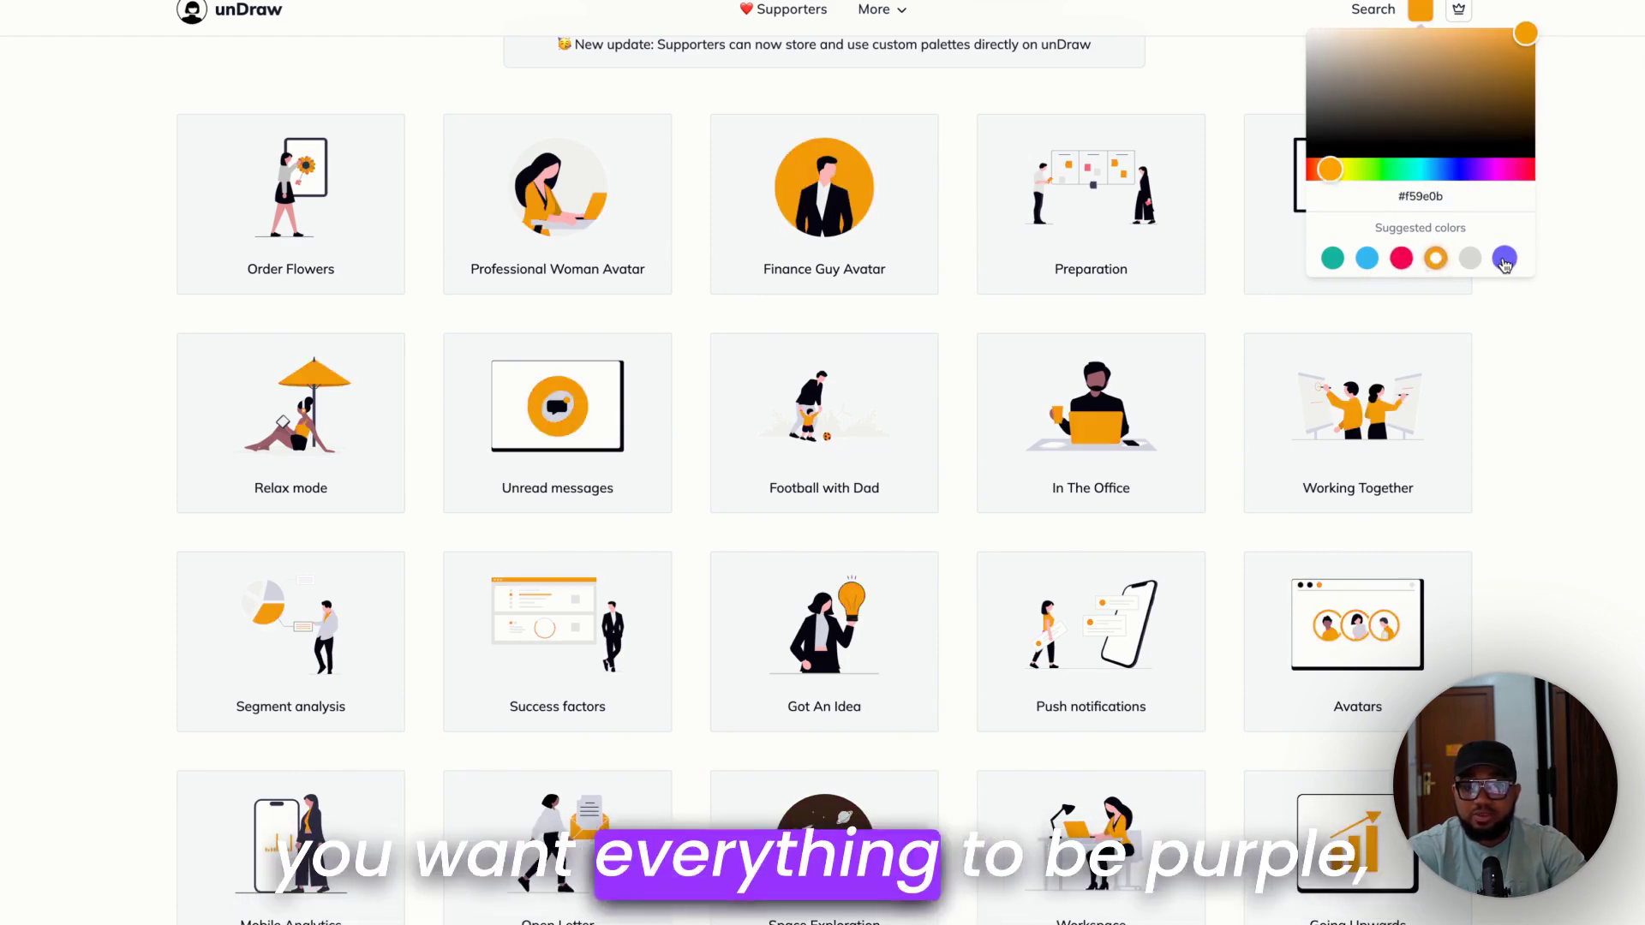
left_click(1336, 260)
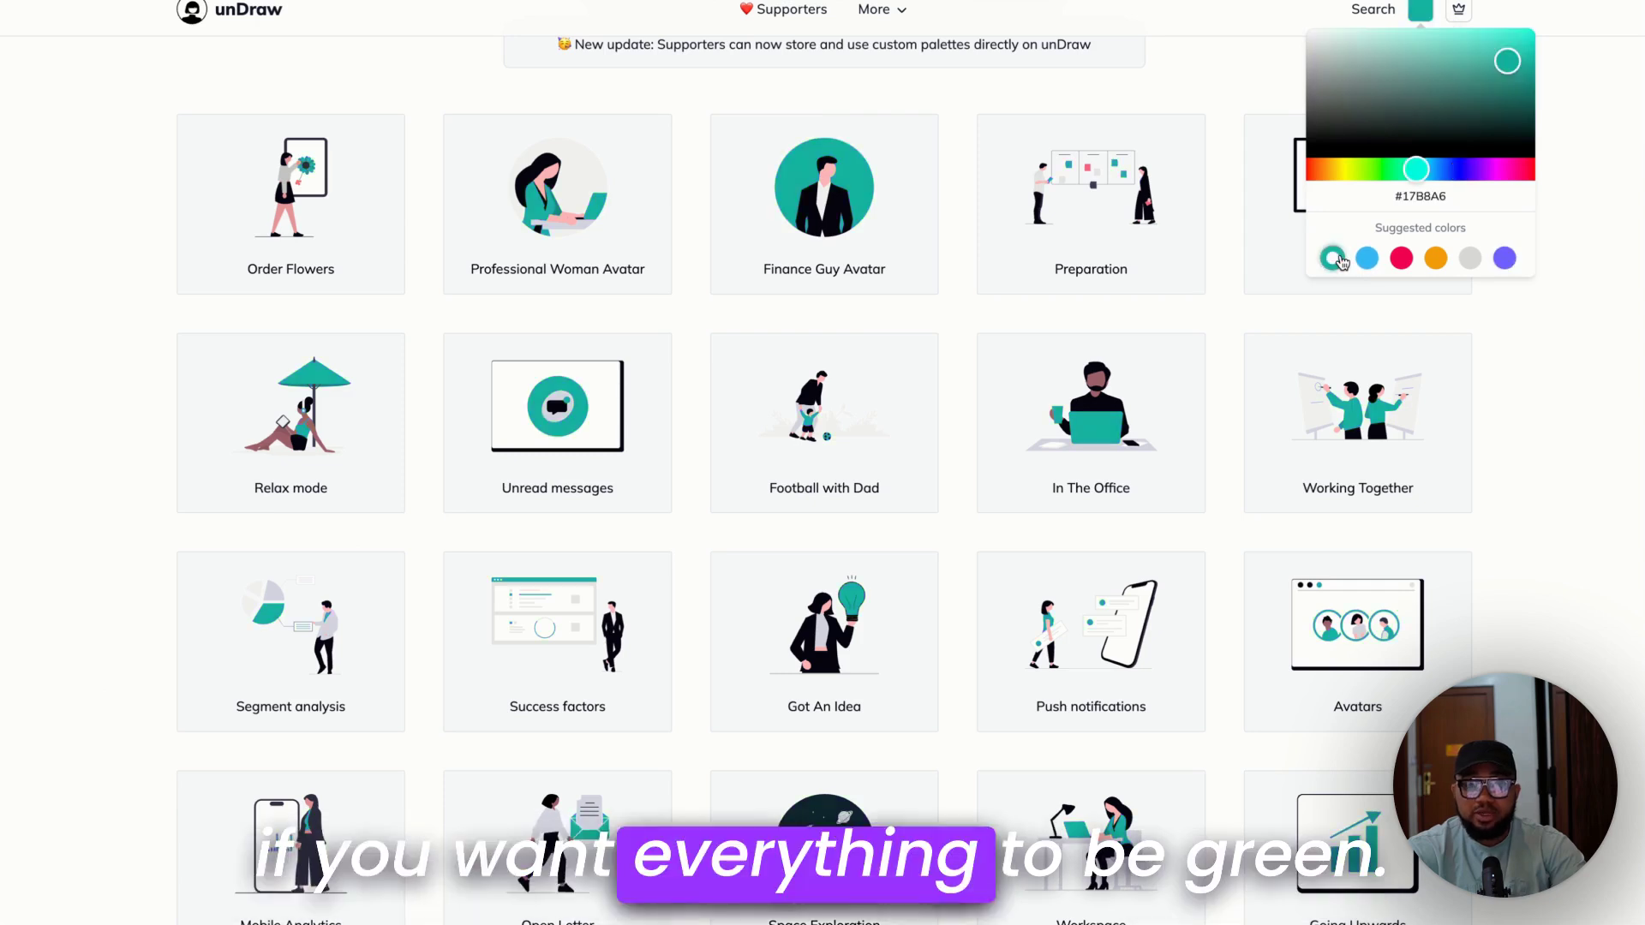
left_click(1400, 260)
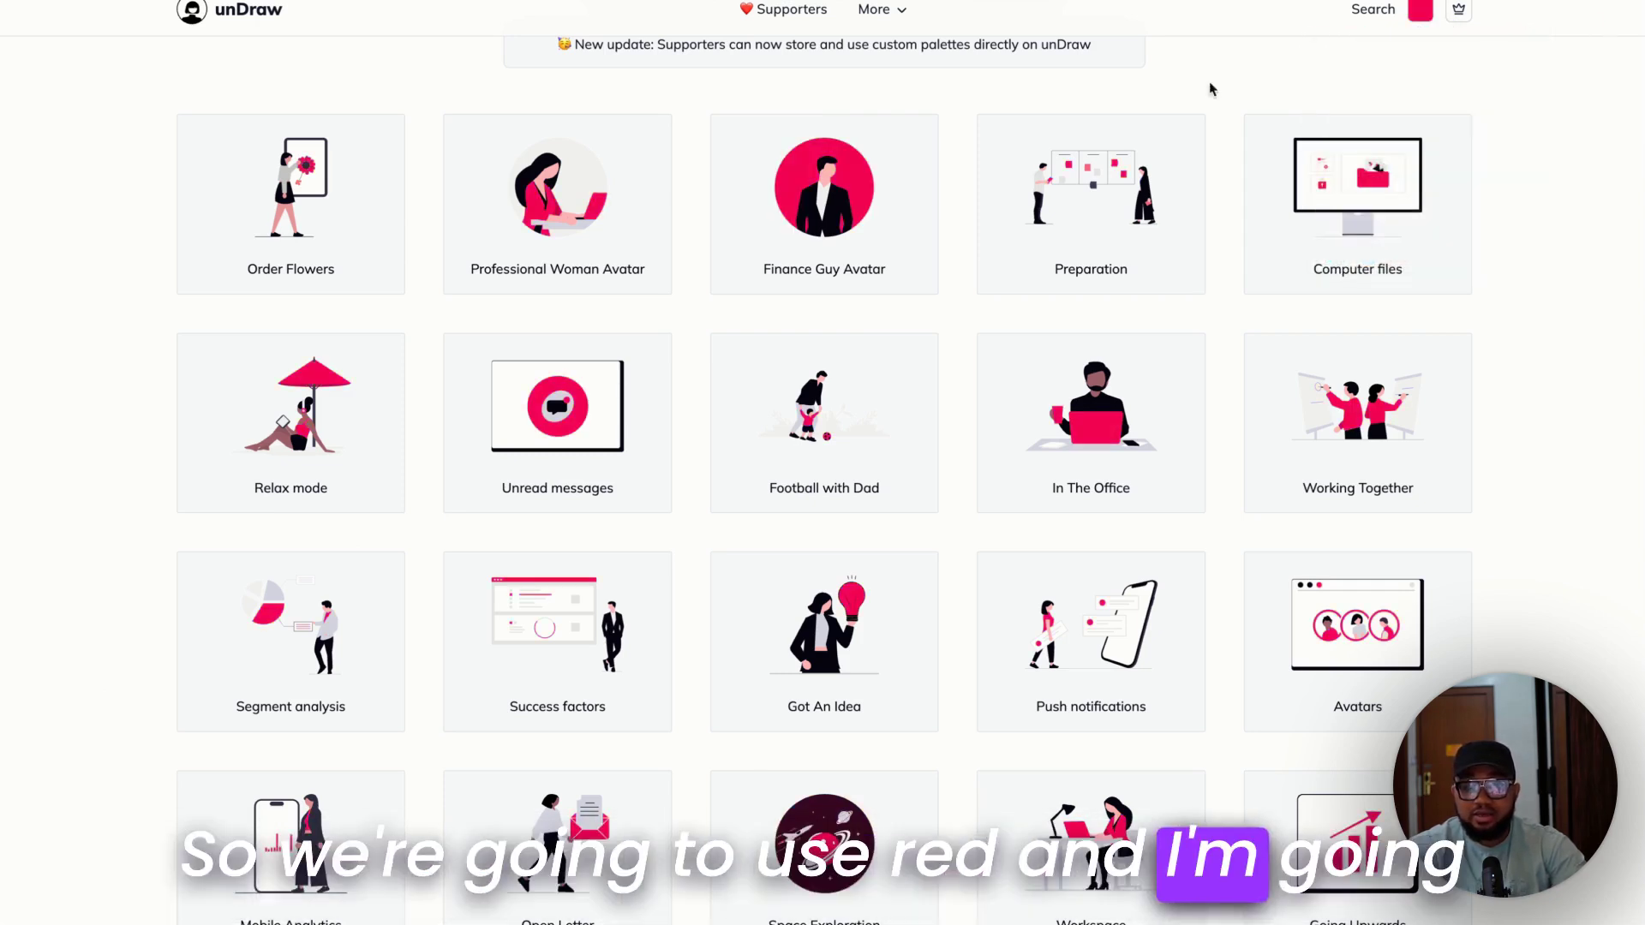
- Download the Professional Woman Avatar illustration as an SVG for projects
left_click(573, 205)
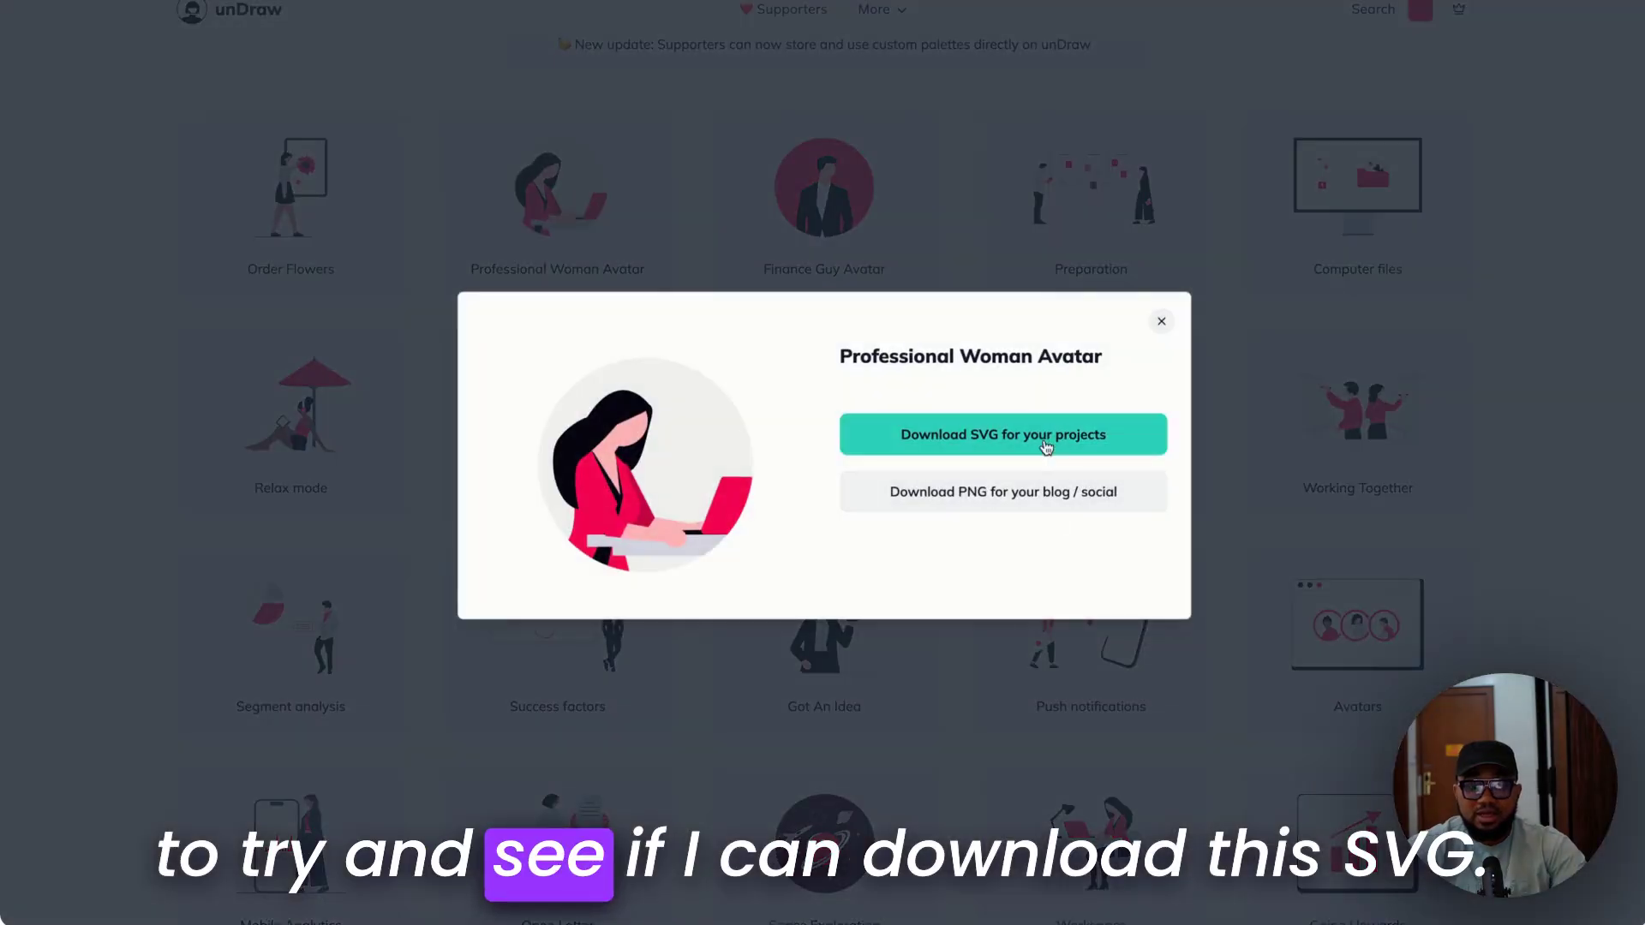
left_click(1045, 446)
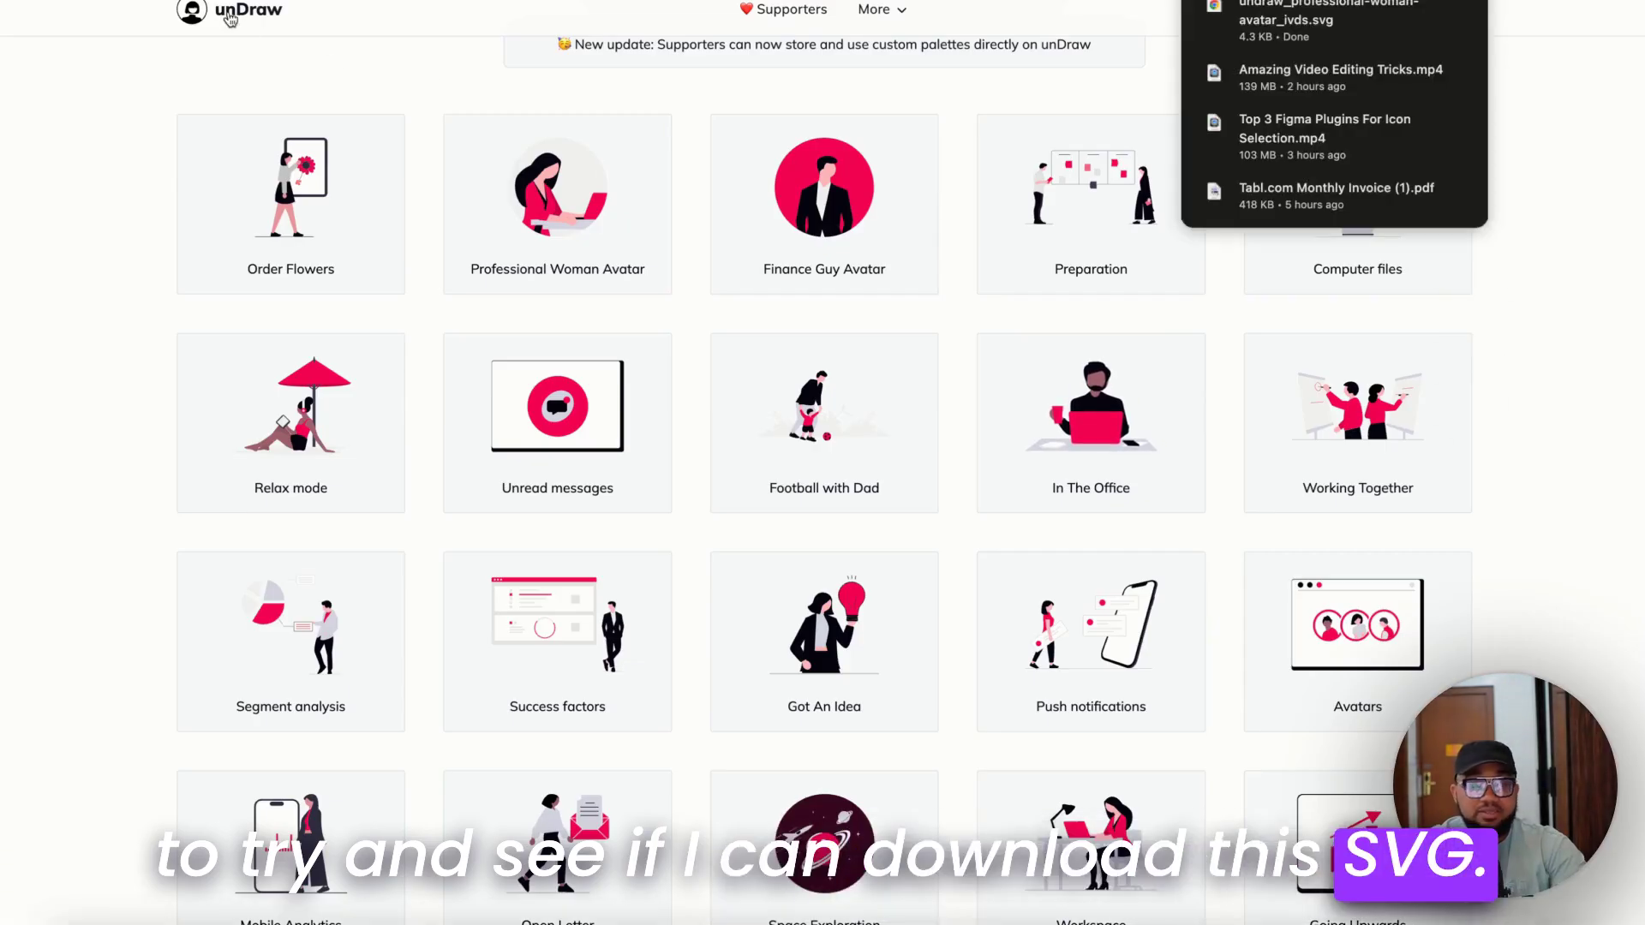
- Switch to Figma, close the Storyset plugin, and place undraw_professional-woman-avatar_ivds.svg from Downloads on the canvas beside the Home screen men frame
left_click(129, 2)
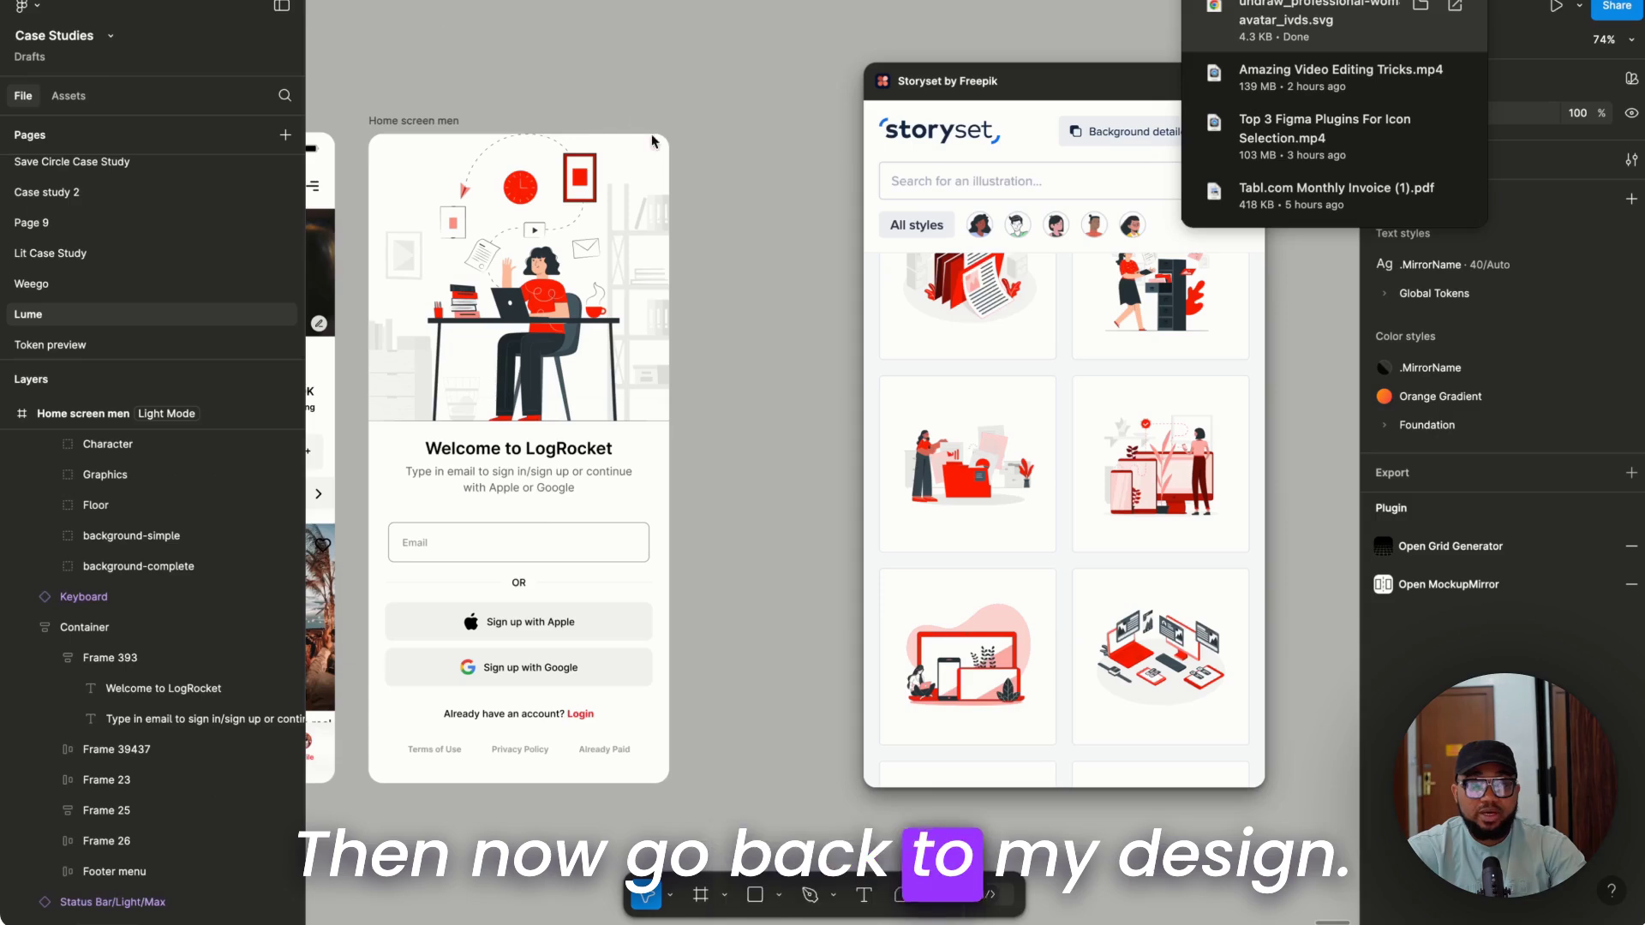
left_click(1245, 81)
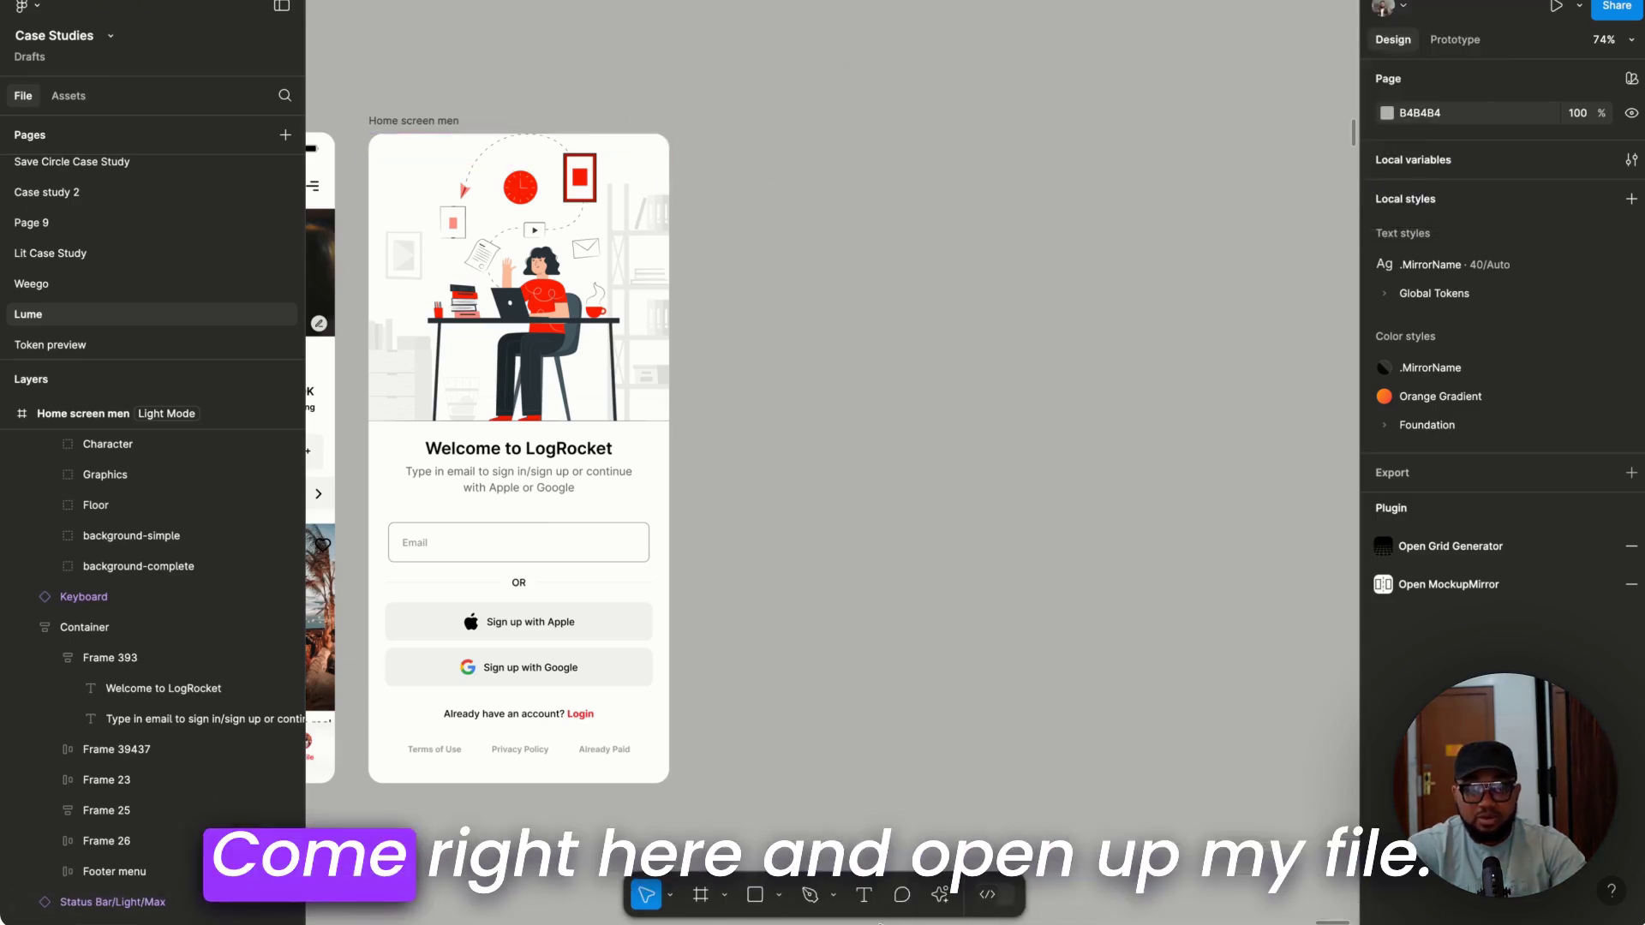
key("super+shift+k")
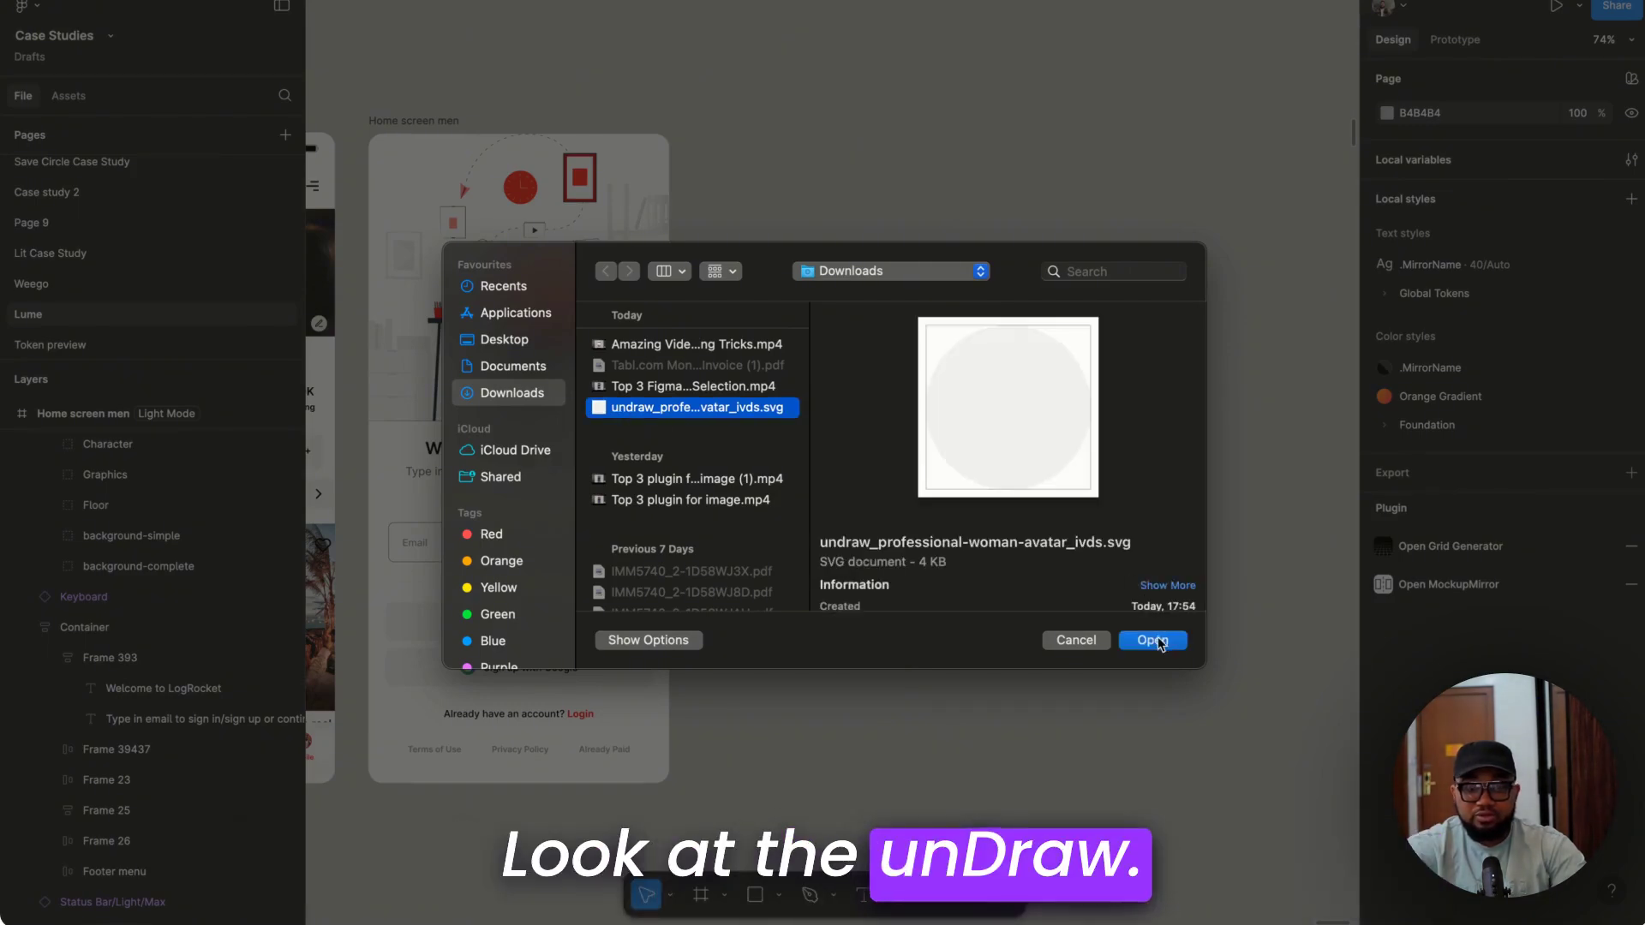
left_click(1153, 640)
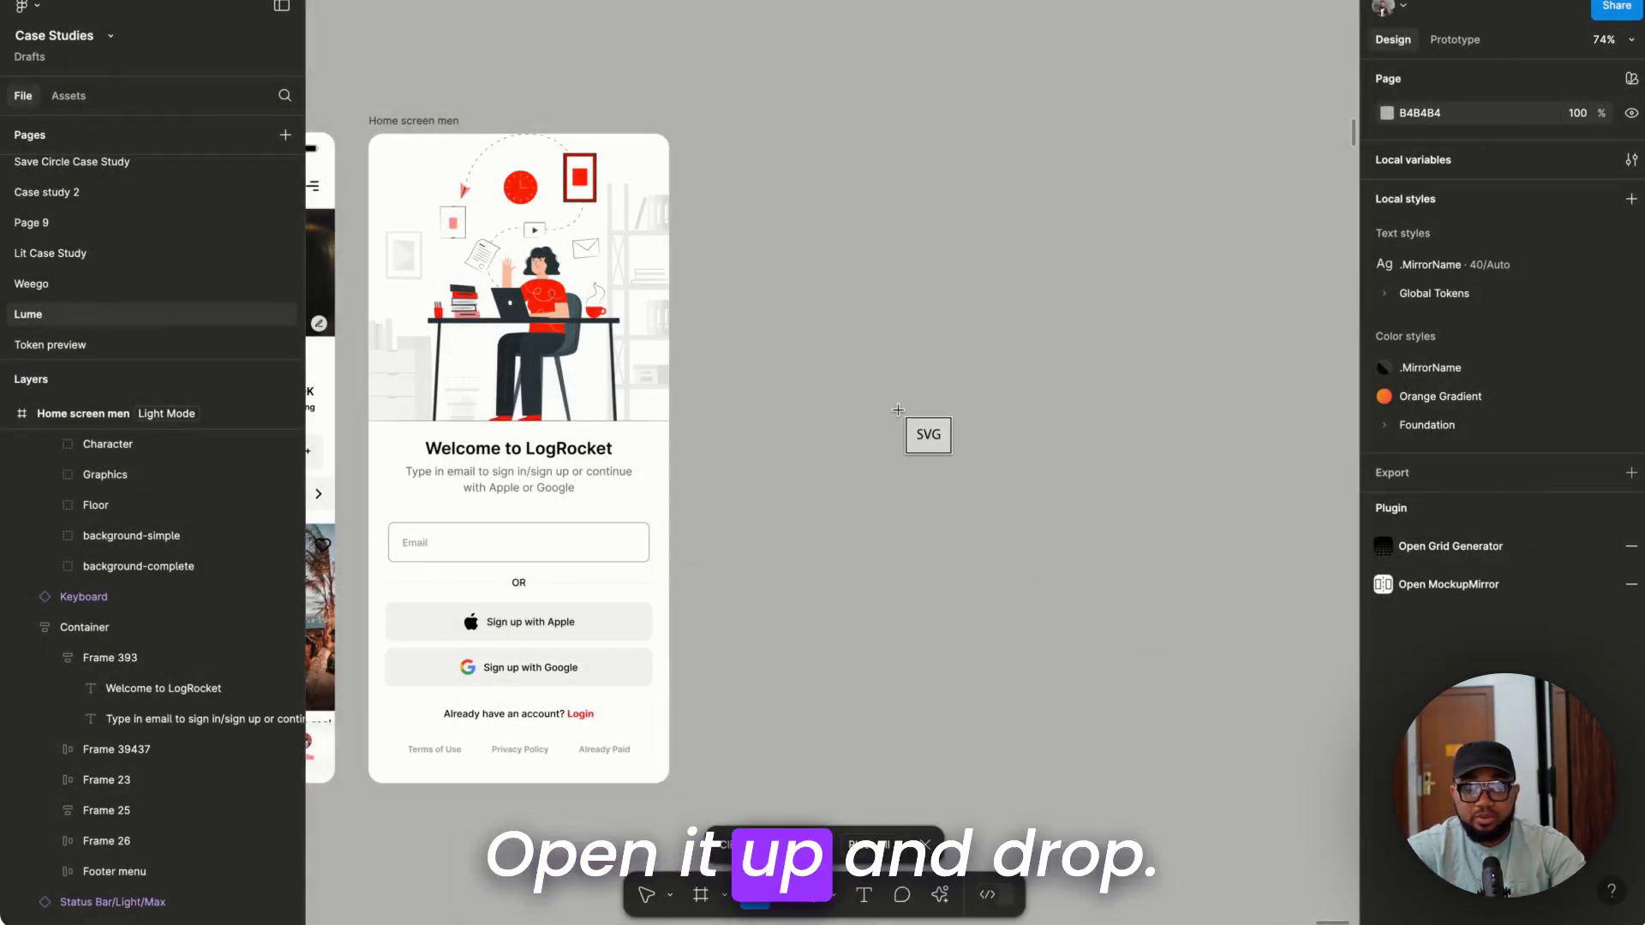
left_click(898, 411)
- Replace the desk illustration in Home screen men with the woman avatar, scaled to 284 × 284 and placed at X 76, Y 94
left_click(531, 288)
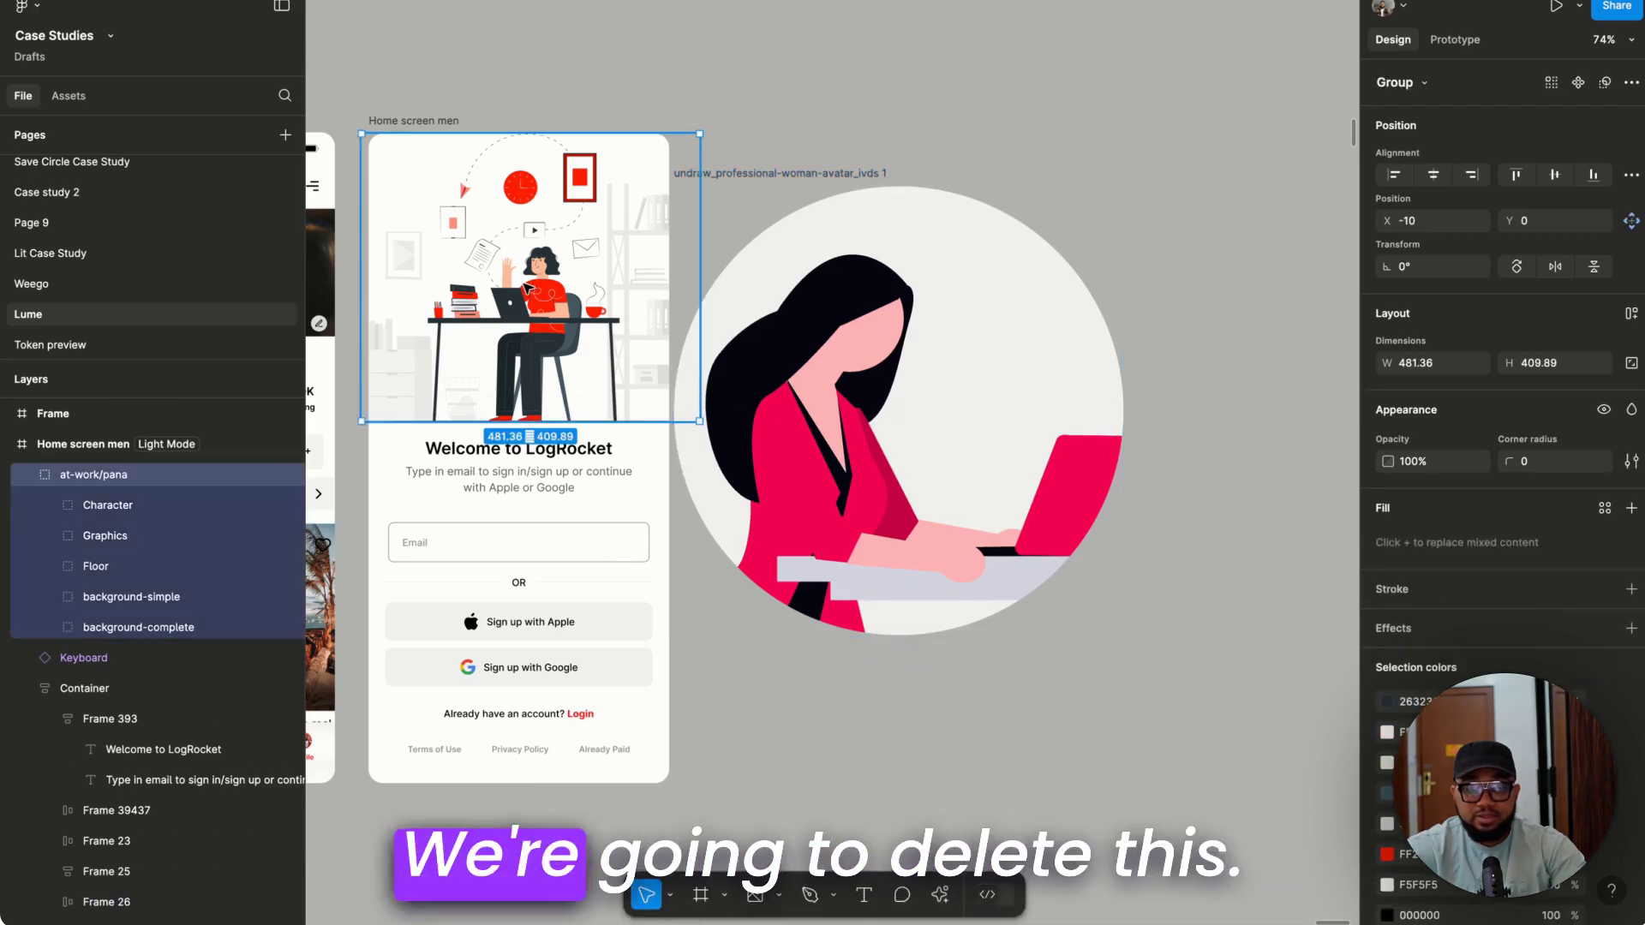
key("Delete")
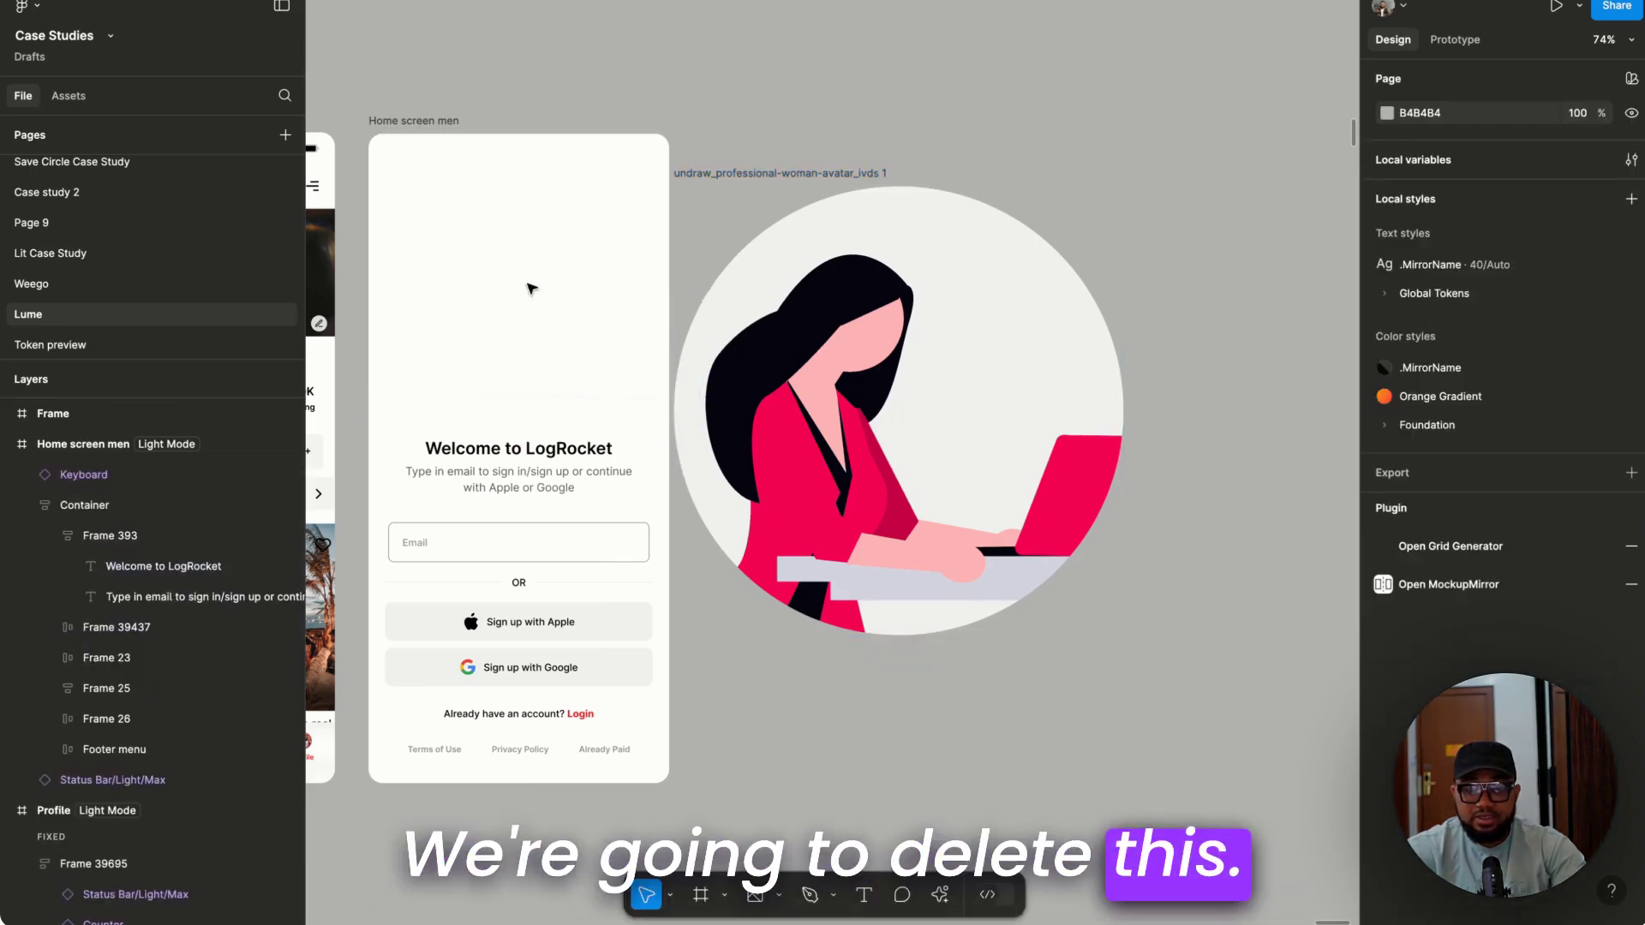
left_click(835, 201)
key("k")
left_click_drag(874, 190, 504, 193)
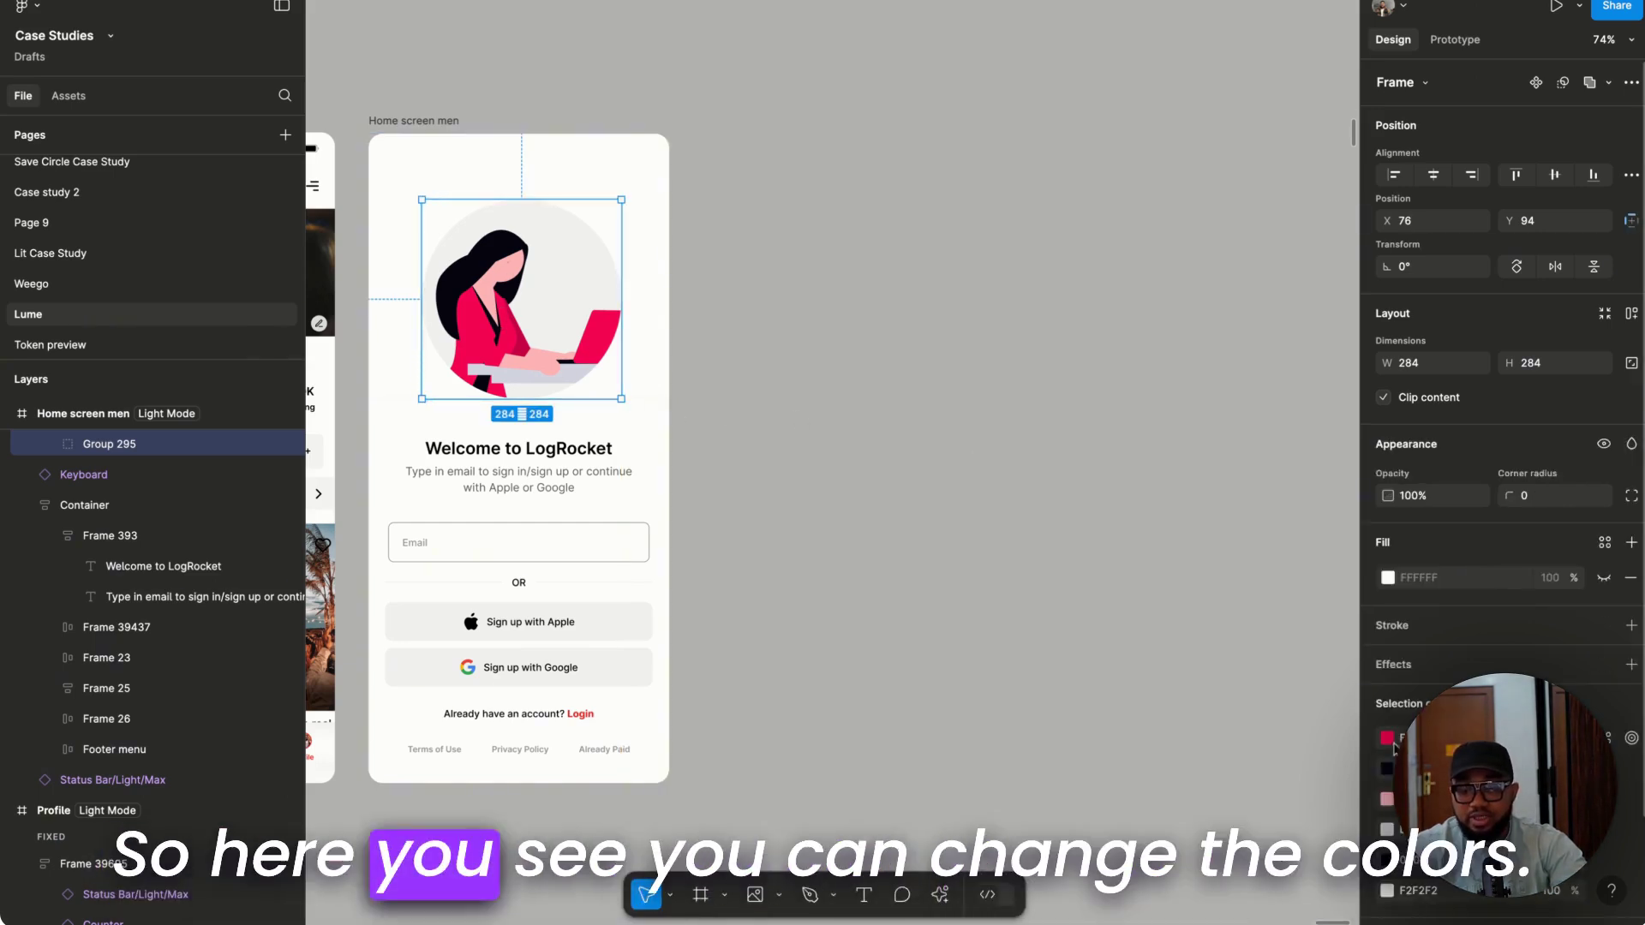
- Change the avatar illustration's red selection colour to pink E64D84 and deselect the illustration
left_click(1389, 739)
left_click_drag(1187, 474, 1283, 470)
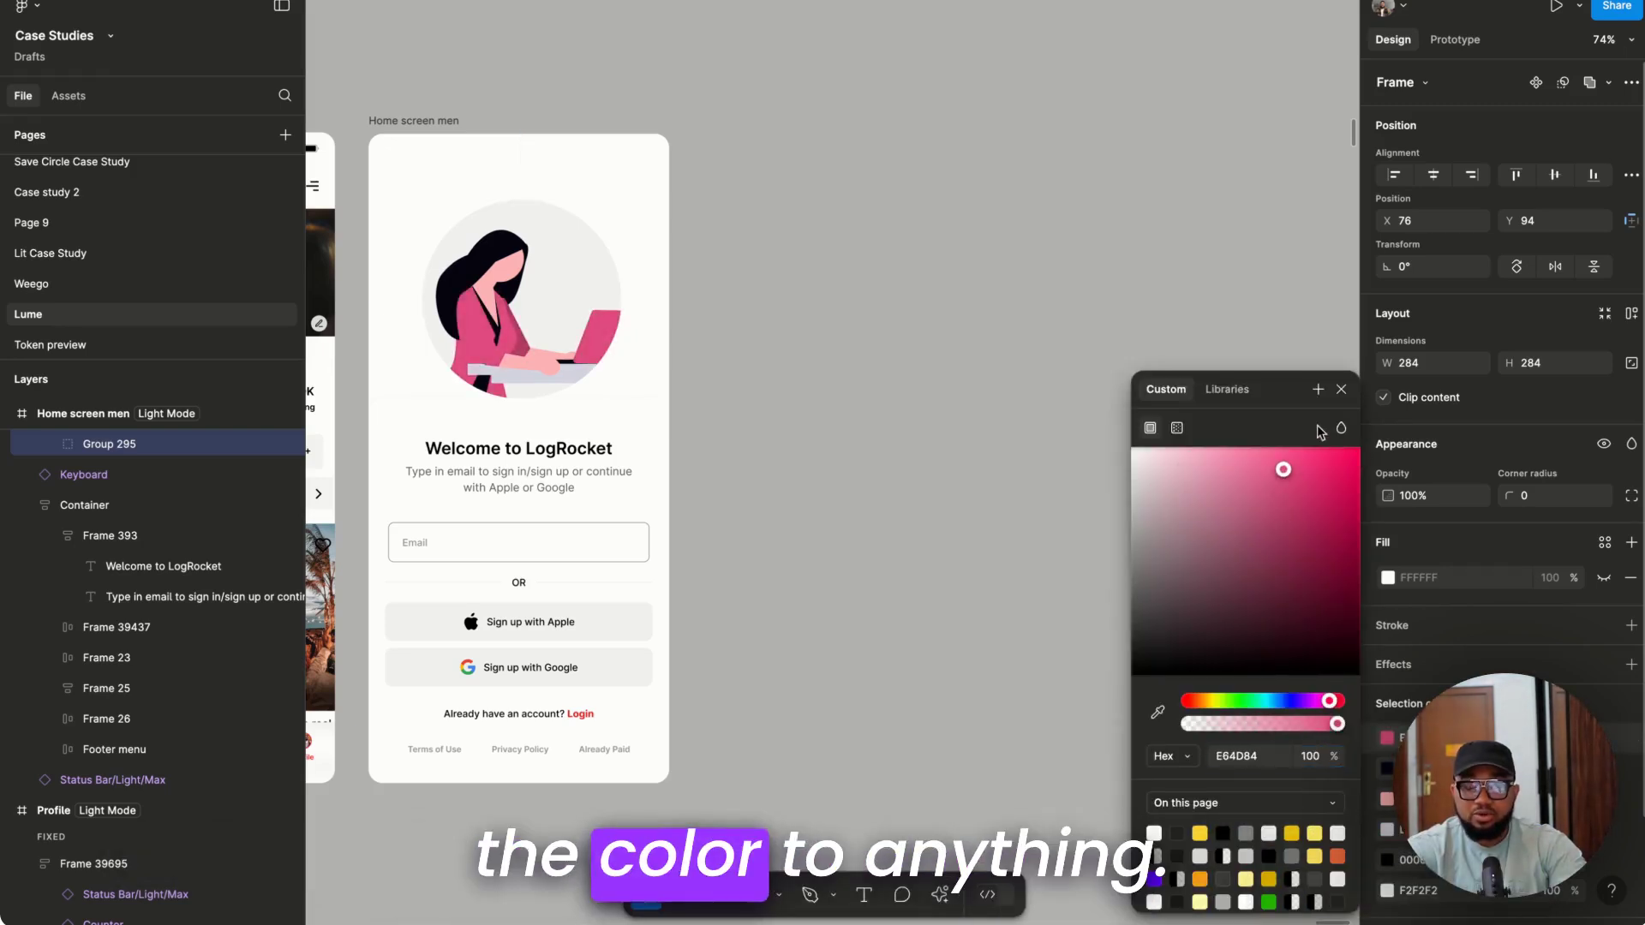
left_click(1343, 392)
left_click(1116, 414)
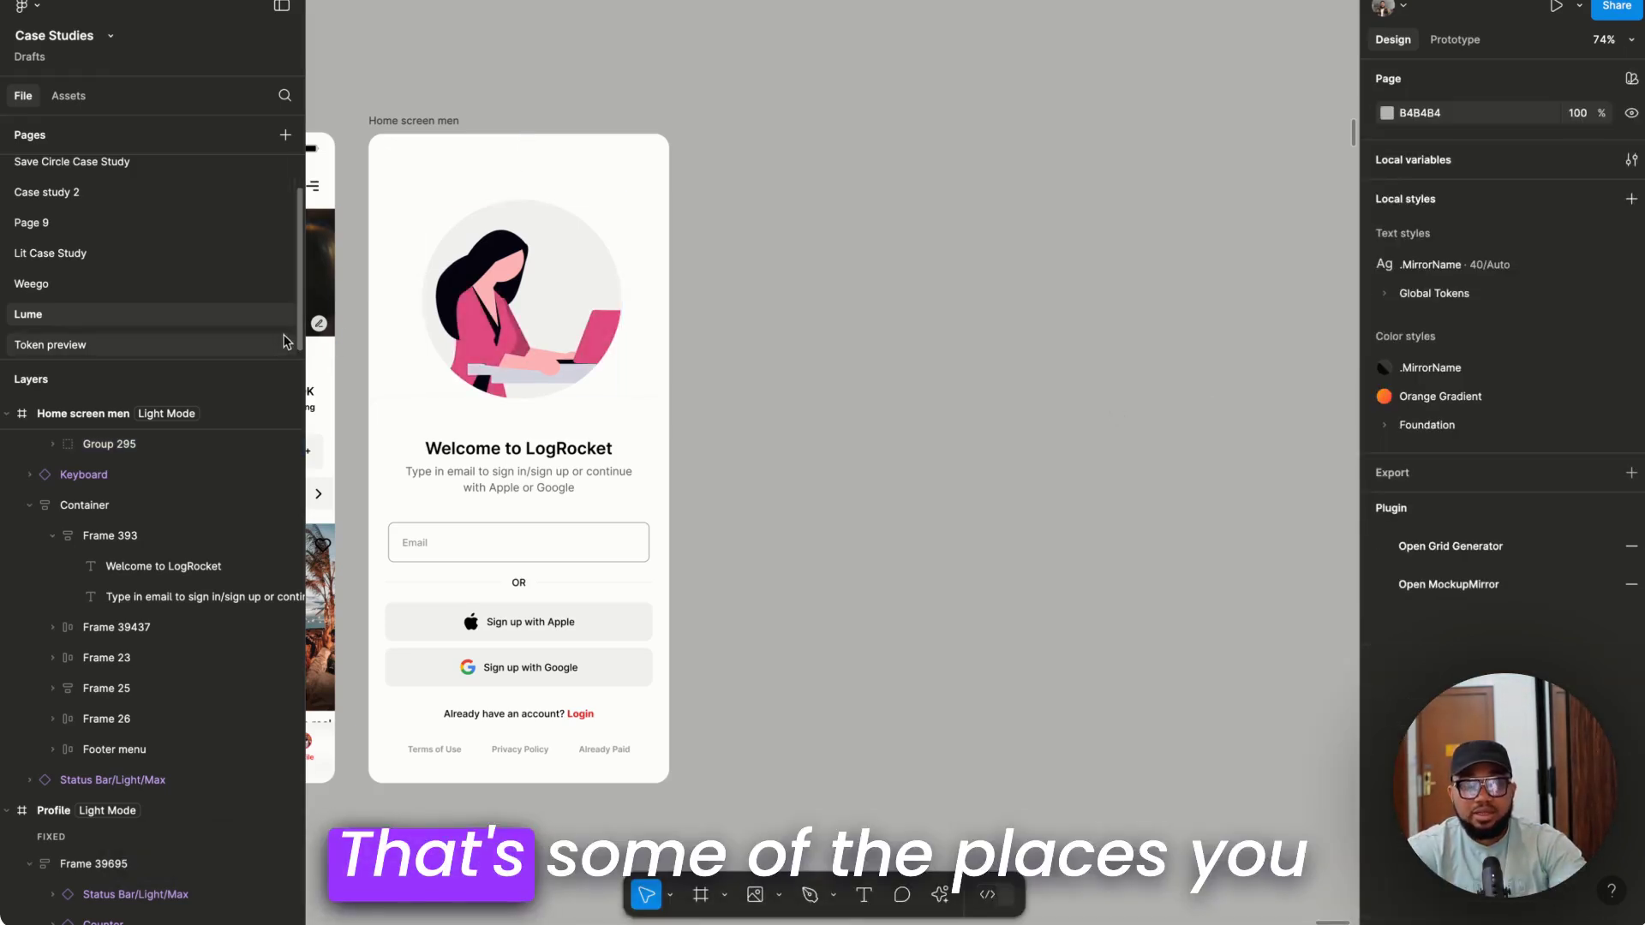